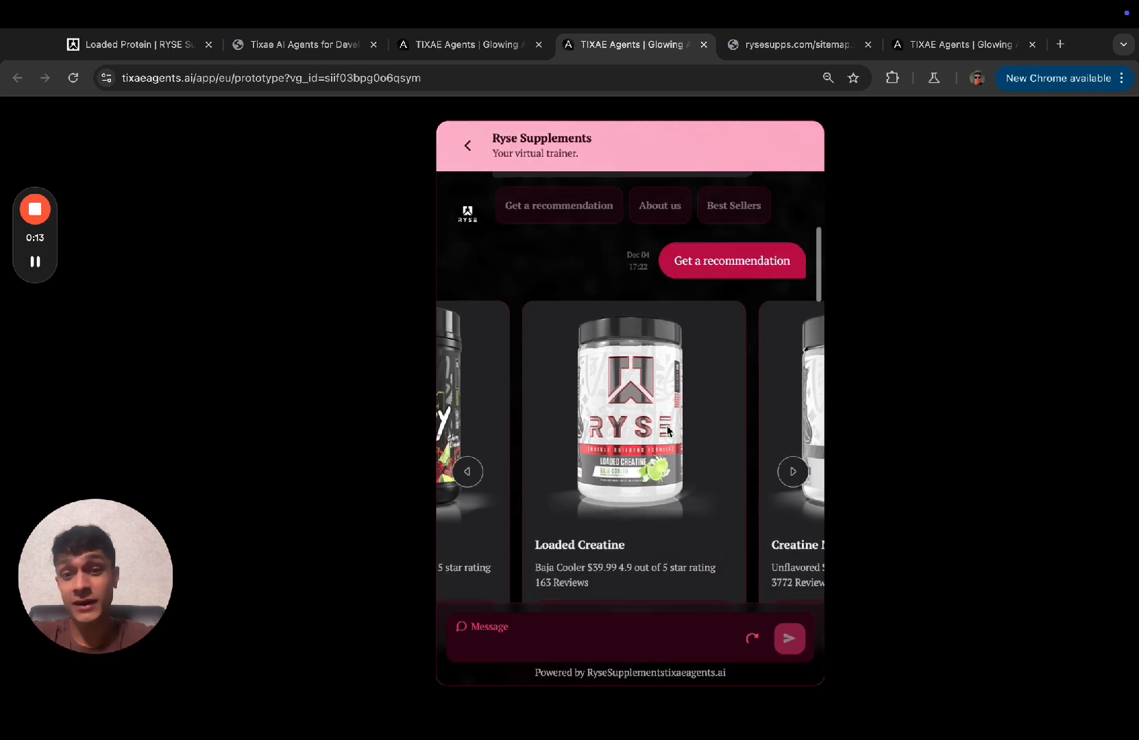
- Review the Ryse Supplements chat, from the recommendation carousel through the answers about plant protein and something for more energy
{"action": "scroll", "coordinate": [668, 429], "scroll_direction": "right", "scroll_amount": 3}
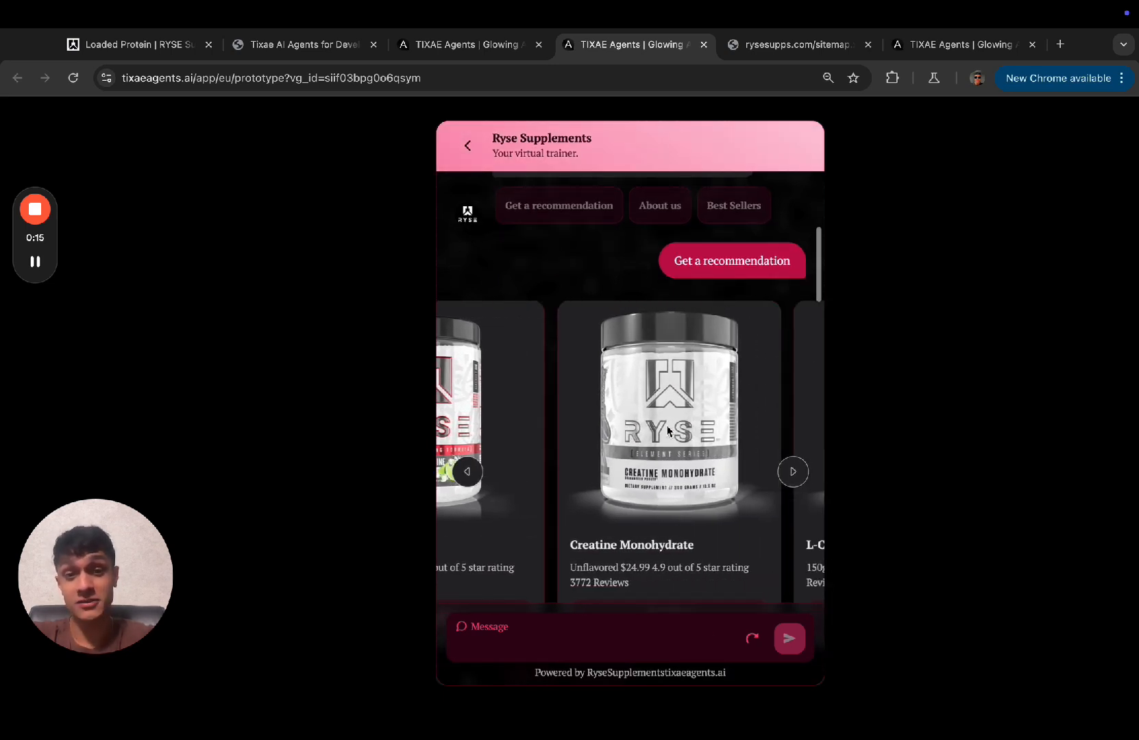
{"action": "scroll", "coordinate": [667, 429], "scroll_direction": "left", "scroll_amount": 5}
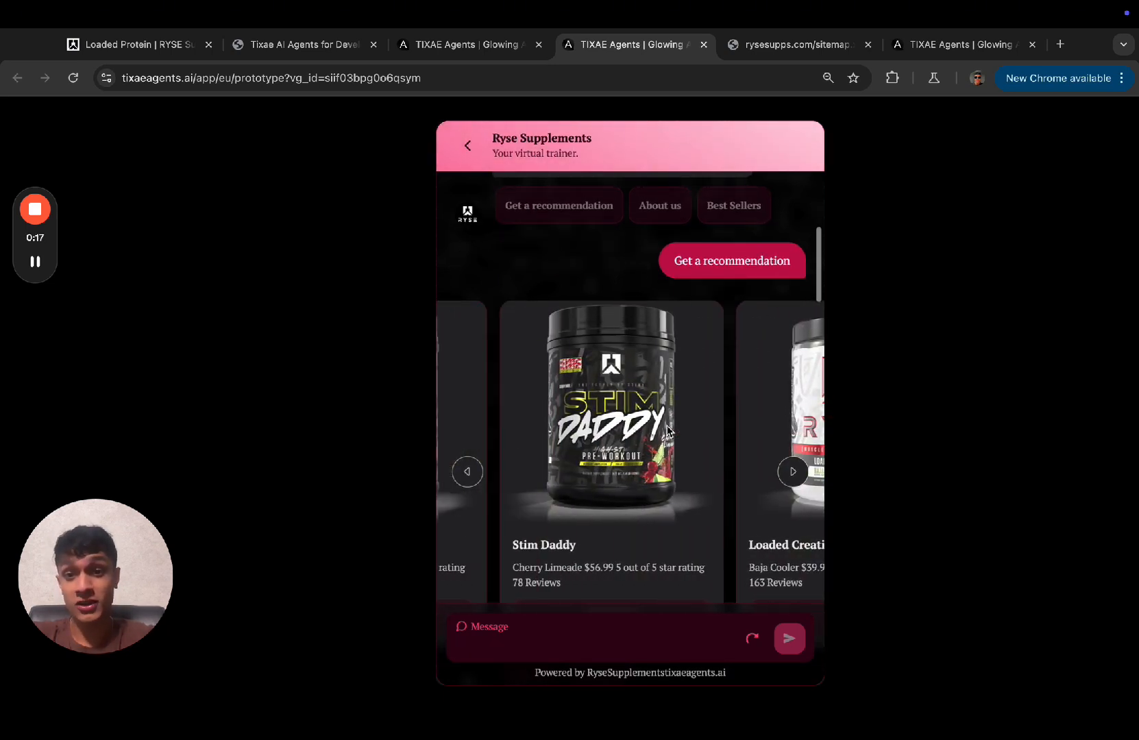
{"action": "scroll", "coordinate": [668, 430], "scroll_direction": "left", "scroll_amount": 3}
{"action": "scroll", "coordinate": [666, 427], "scroll_direction": "down", "scroll_amount": 8}
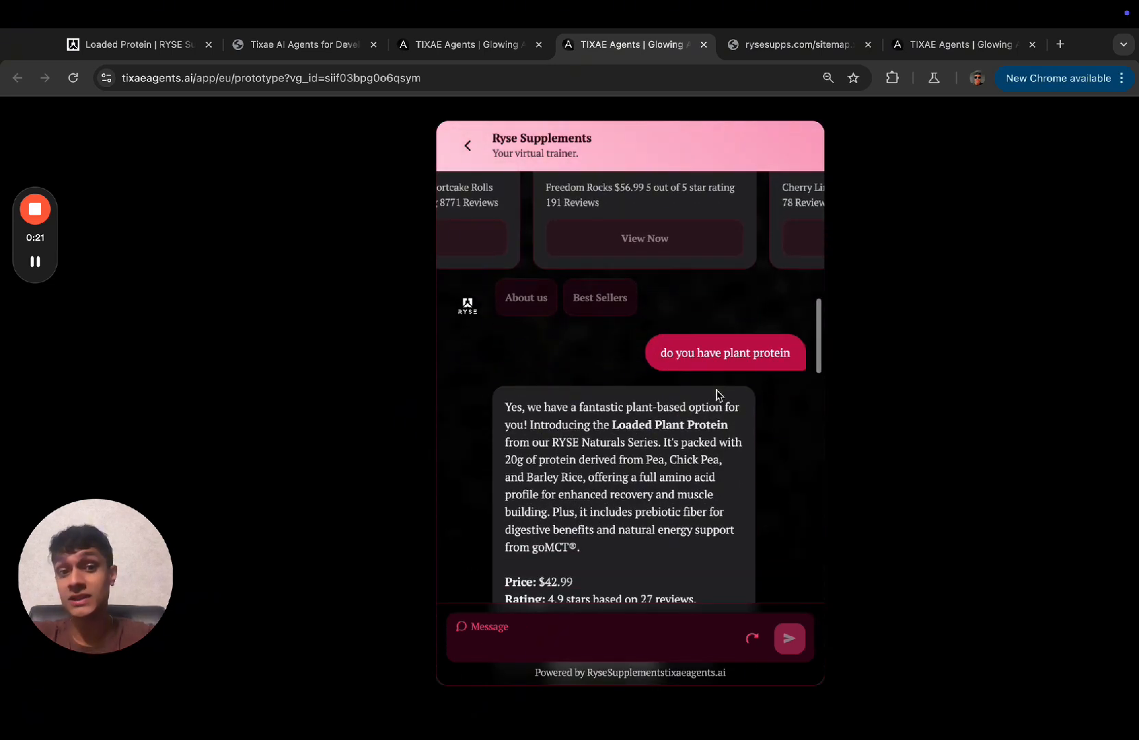
{"action": "scroll", "coordinate": [718, 394], "scroll_direction": "down", "scroll_amount": 1}
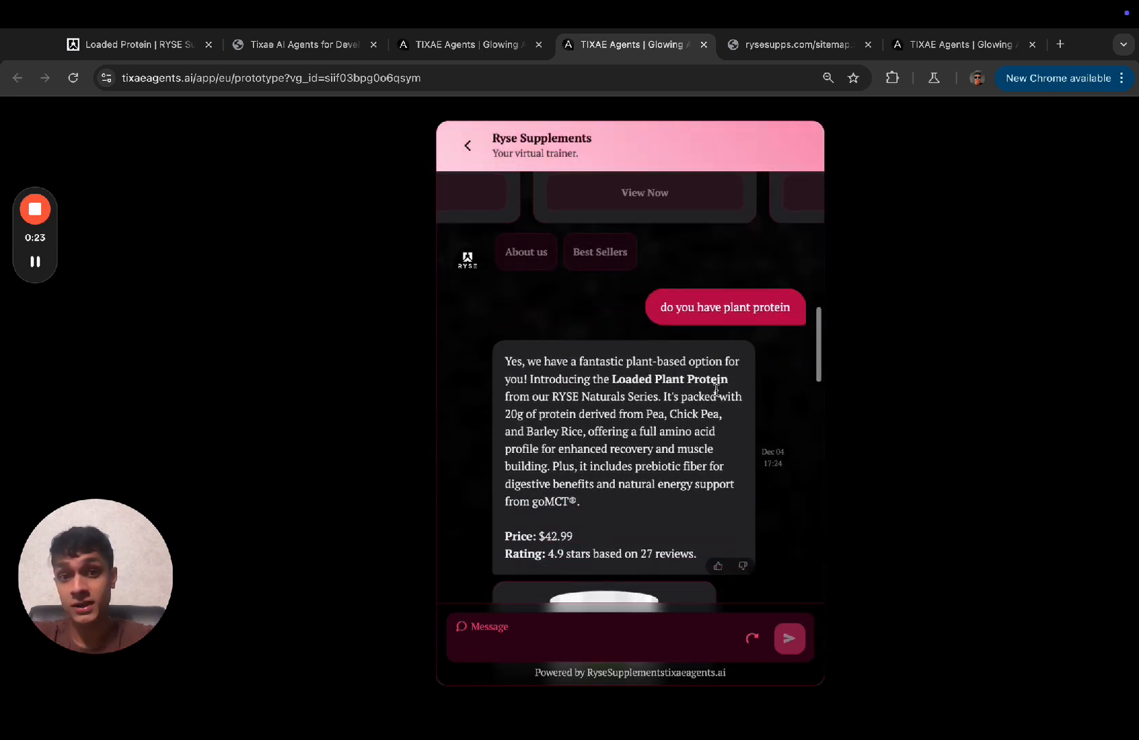
{"action": "scroll", "coordinate": [672, 370], "scroll_direction": "down", "scroll_amount": 2}
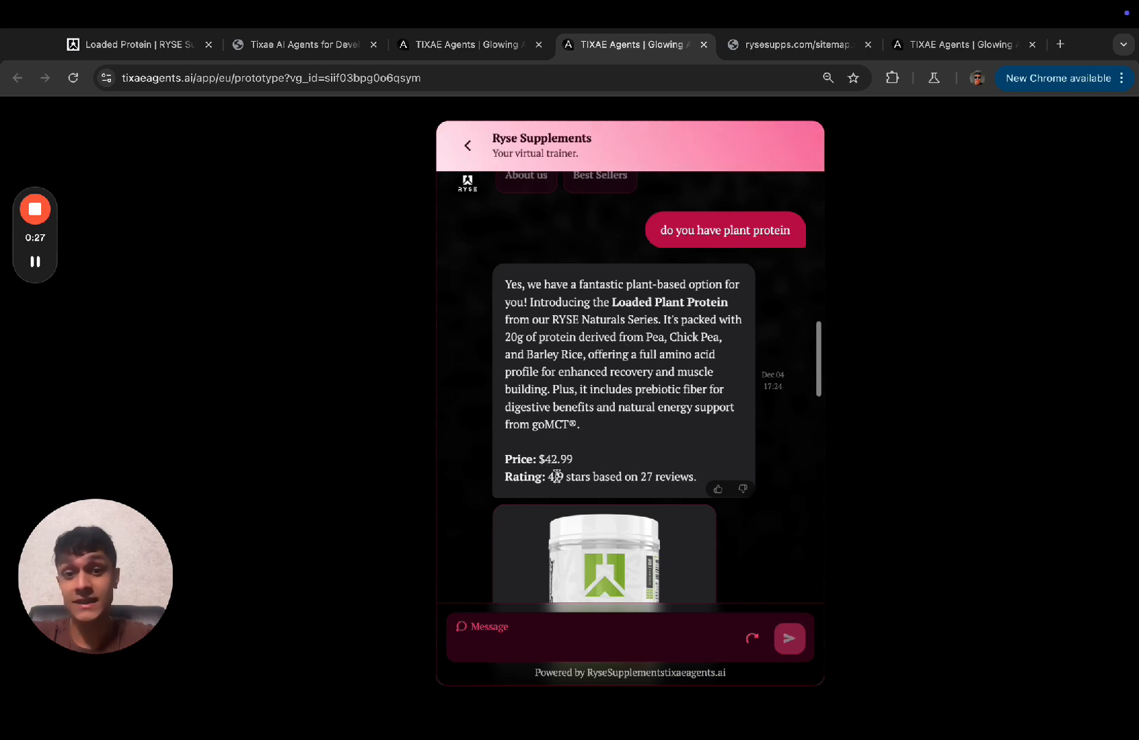
{"action": "scroll", "coordinate": [556, 477], "scroll_direction": "down", "scroll_amount": 1}
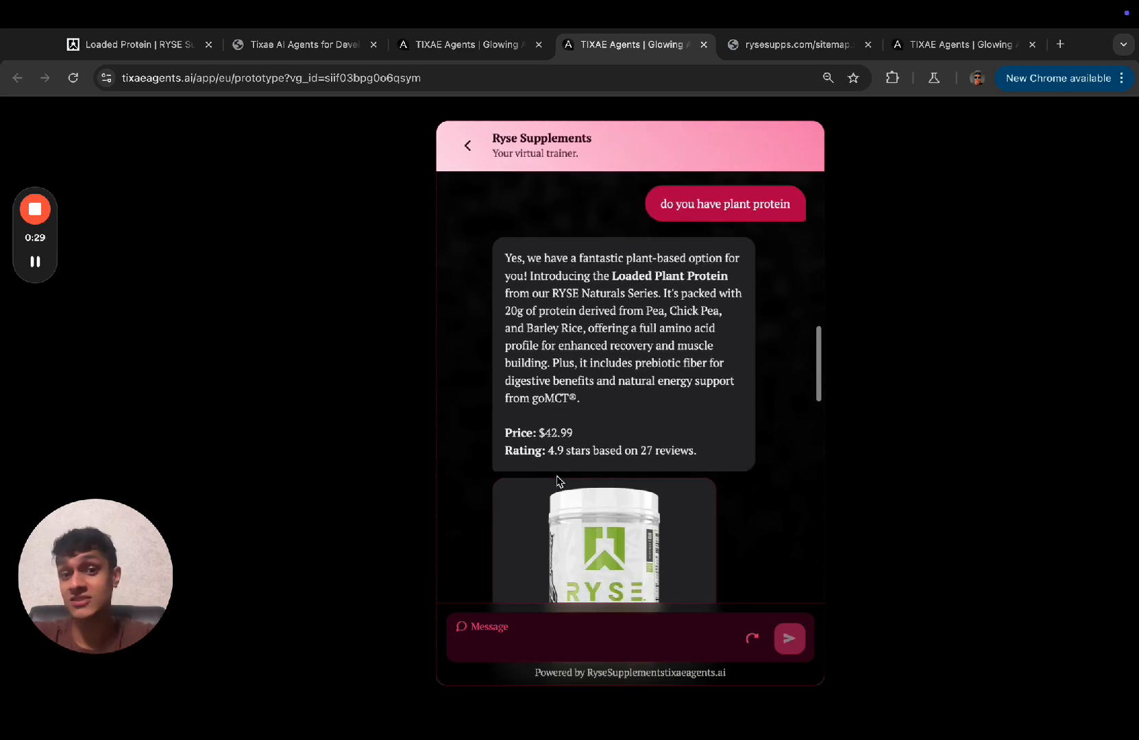
{"action": "scroll", "coordinate": [557, 480], "scroll_direction": "down", "scroll_amount": 5}
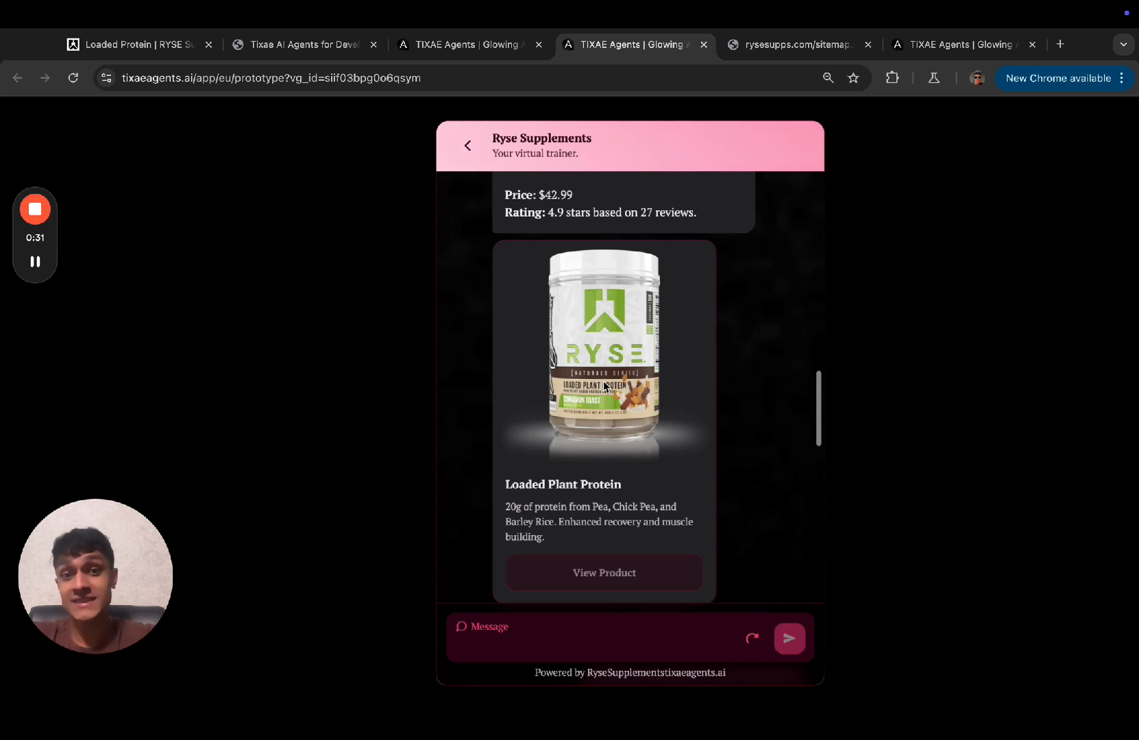
{"action": "scroll", "coordinate": [605, 387], "scroll_direction": "down", "scroll_amount": 4}
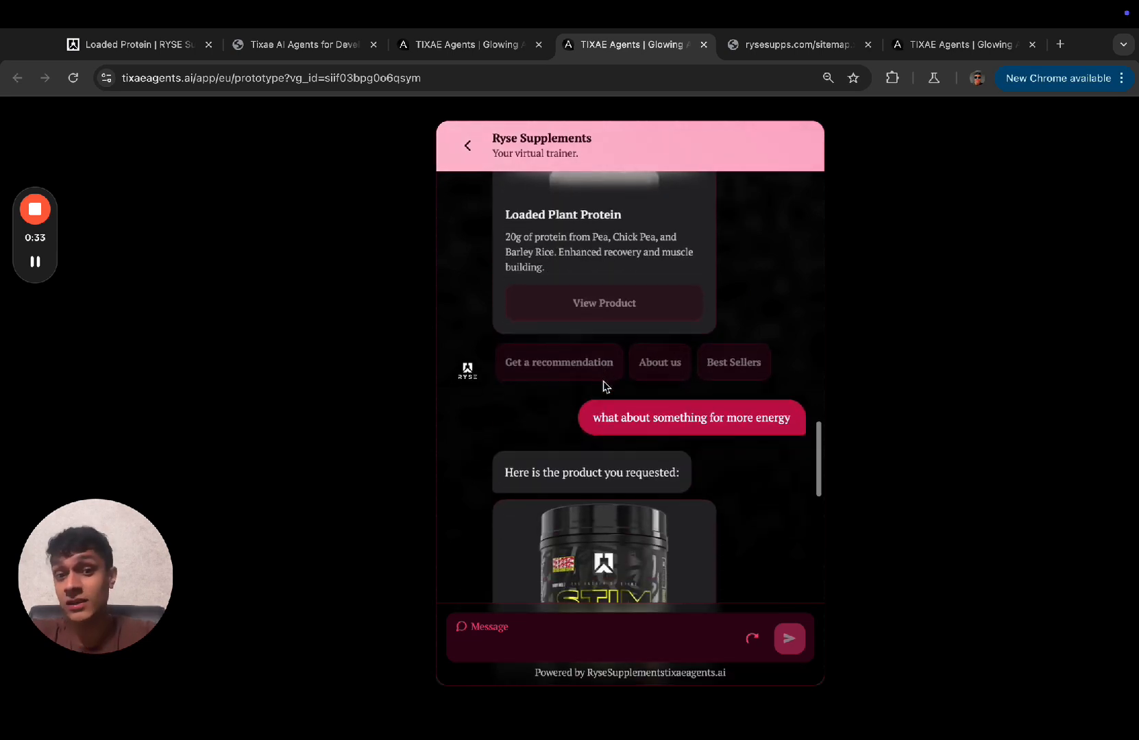
{"action": "scroll", "coordinate": [603, 386], "scroll_direction": "down", "scroll_amount": 3}
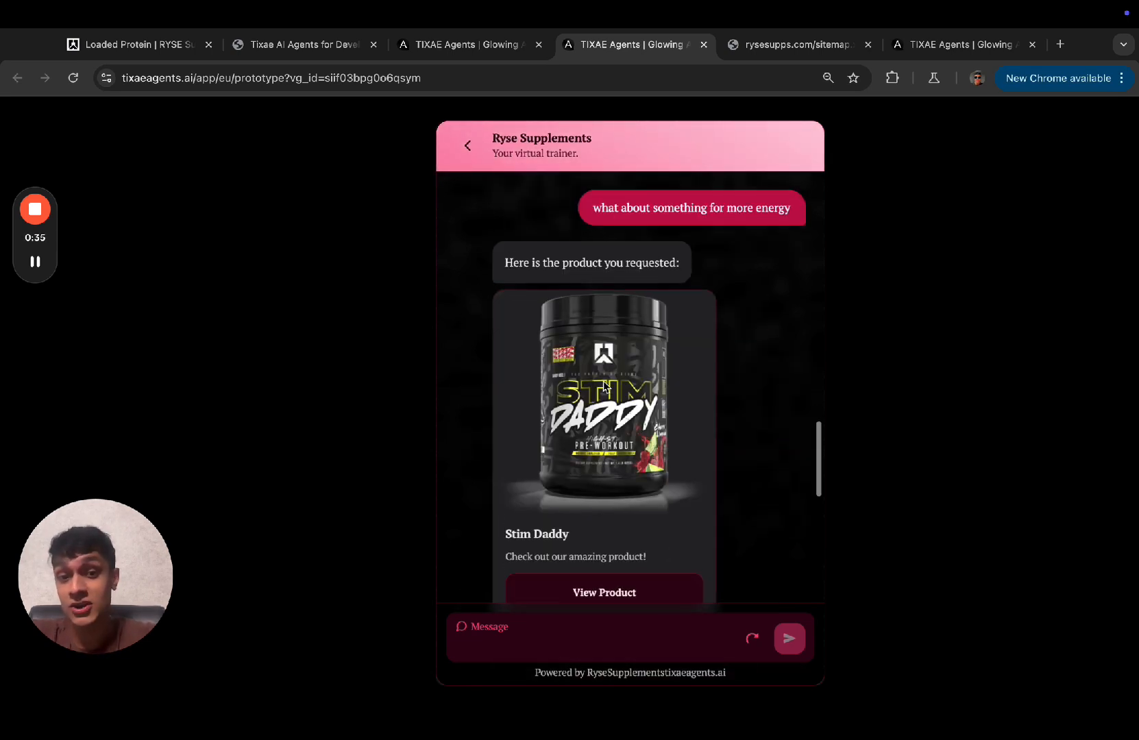
- View the Stim Daddy product page from its product card in the chat, and close it again
{"action": "scroll", "coordinate": [622, 403], "scroll_direction": "down", "scroll_amount": 1}
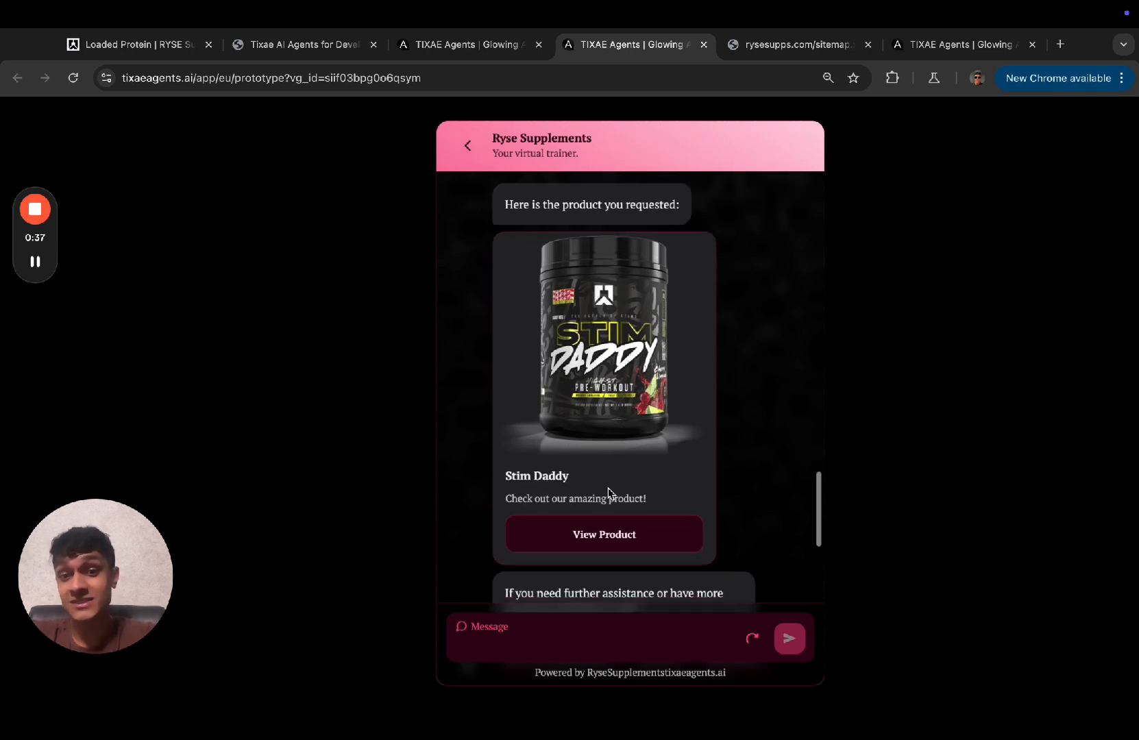
{"action": "left_click", "coordinate": [605, 533]}
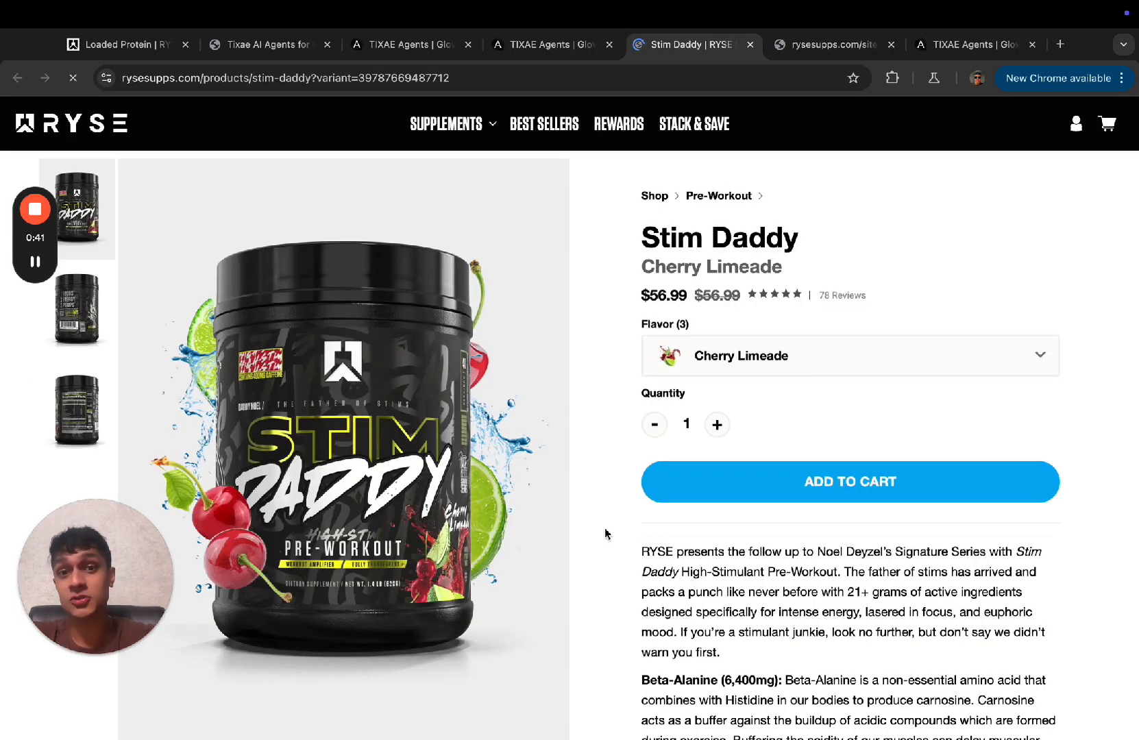
{"action": "key", "text": "super+w"}
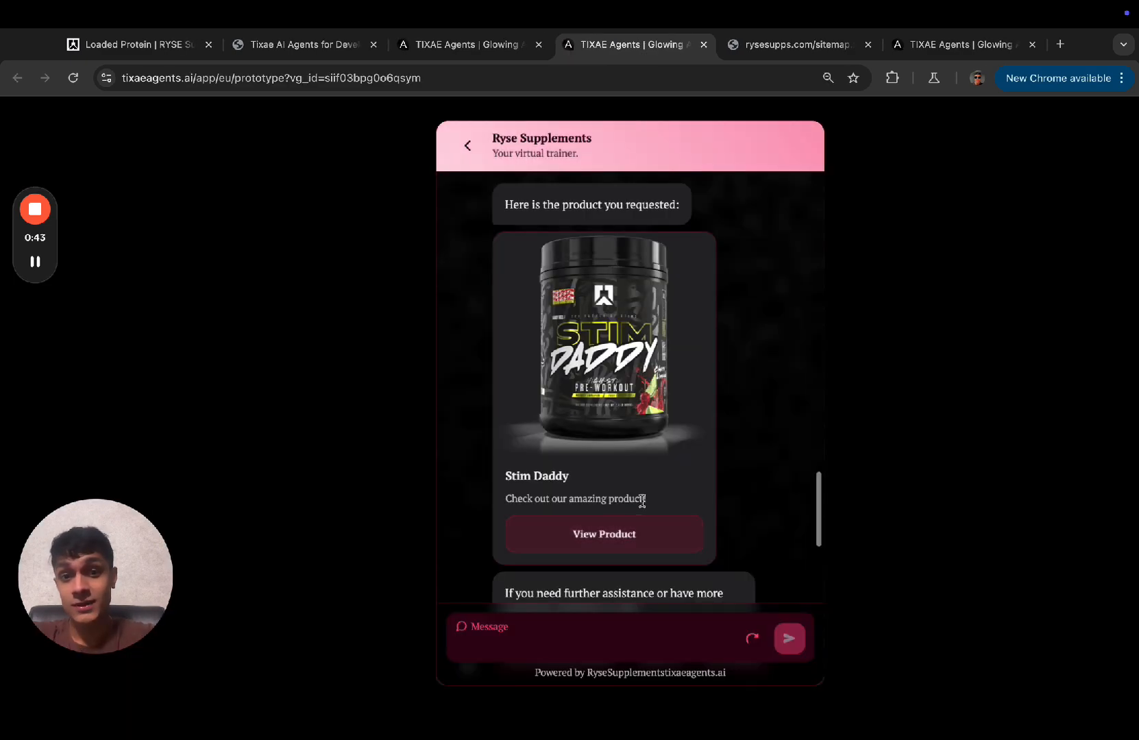
{"action": "scroll", "coordinate": [642, 502], "scroll_direction": "down", "scroll_amount": 2}
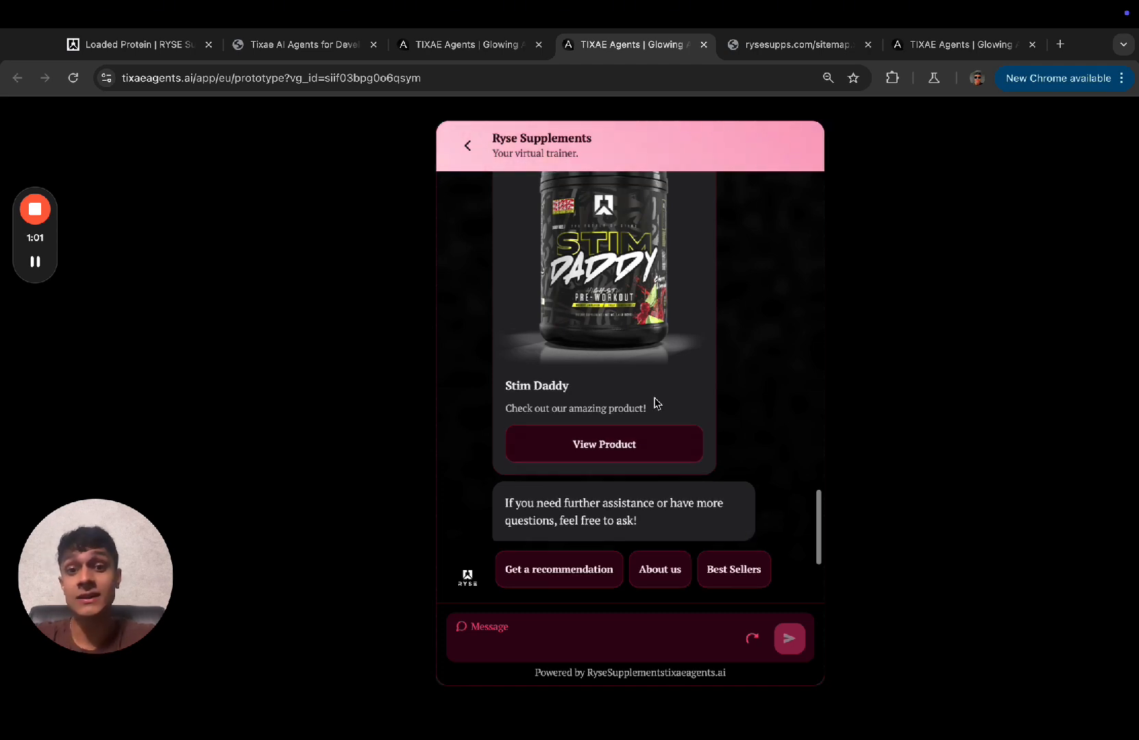
- Look back over the chat's product replies for more energy and Loaded Plant Protein
{"action": "scroll", "coordinate": [653, 402], "scroll_direction": "up", "scroll_amount": 5}
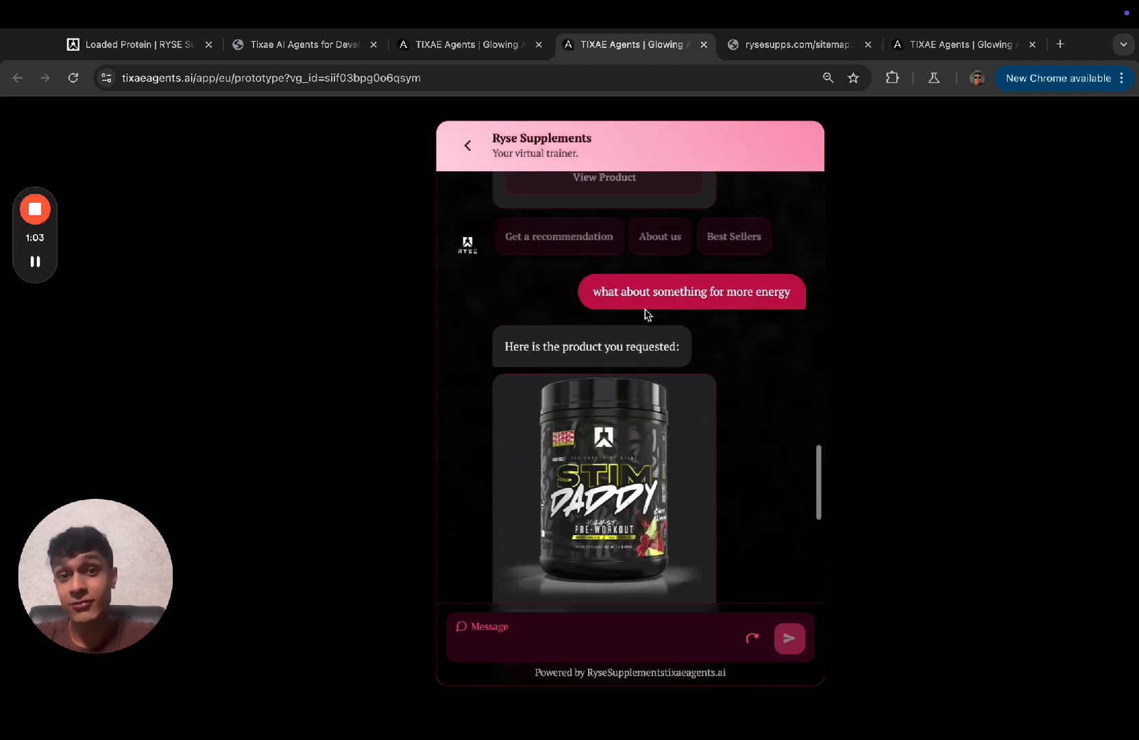
{"action": "scroll", "coordinate": [645, 314], "scroll_direction": "up", "scroll_amount": 2}
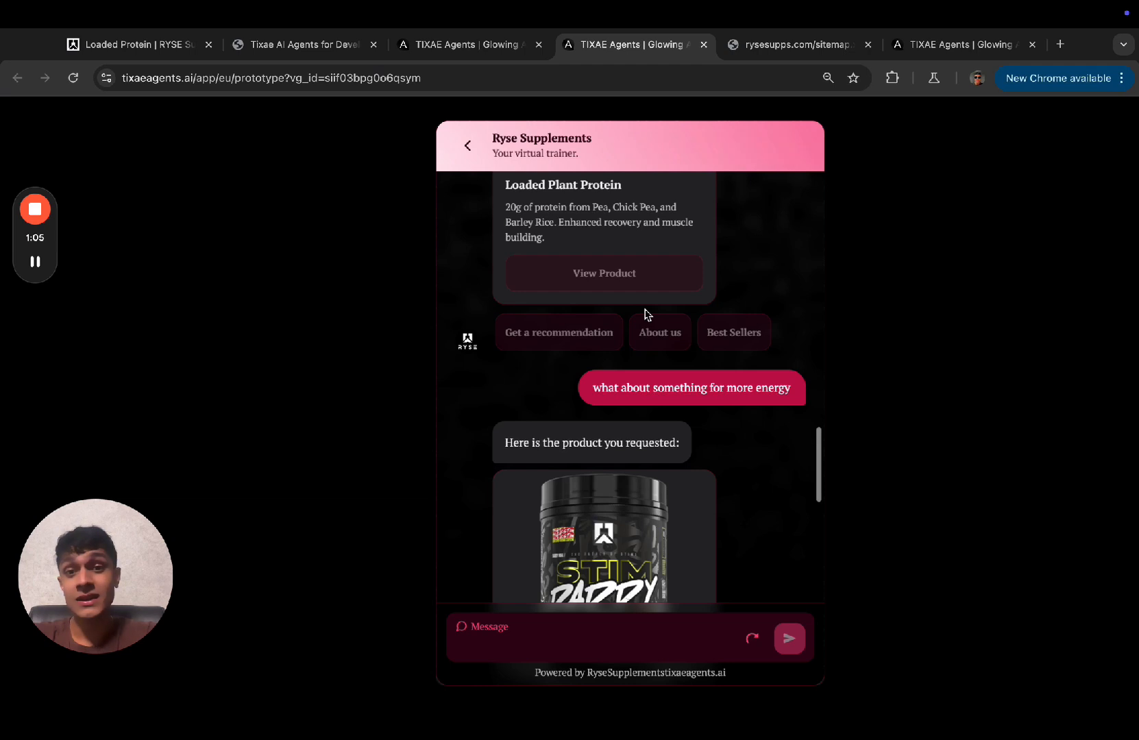
{"action": "scroll", "coordinate": [644, 314], "scroll_direction": "up", "scroll_amount": 5}
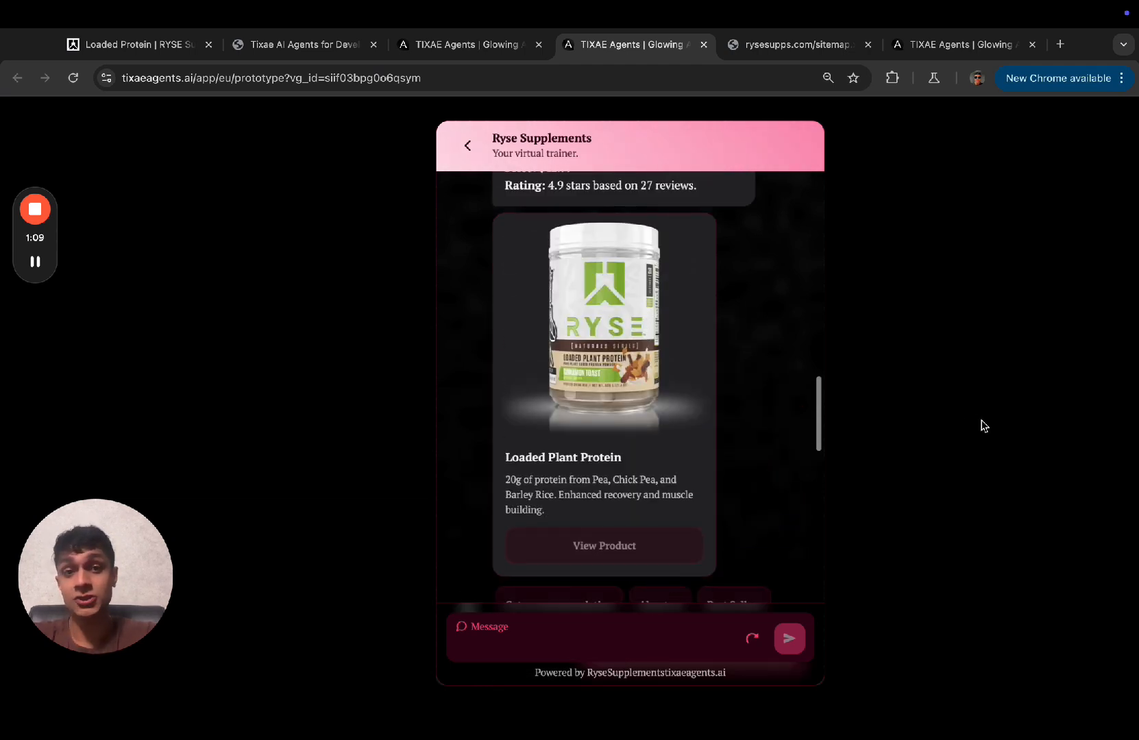
{"action": "scroll", "coordinate": [985, 426], "scroll_direction": "down", "scroll_amount": 3}
{"action": "scroll", "coordinate": [984, 426], "scroll_direction": "up", "scroll_amount": 2}
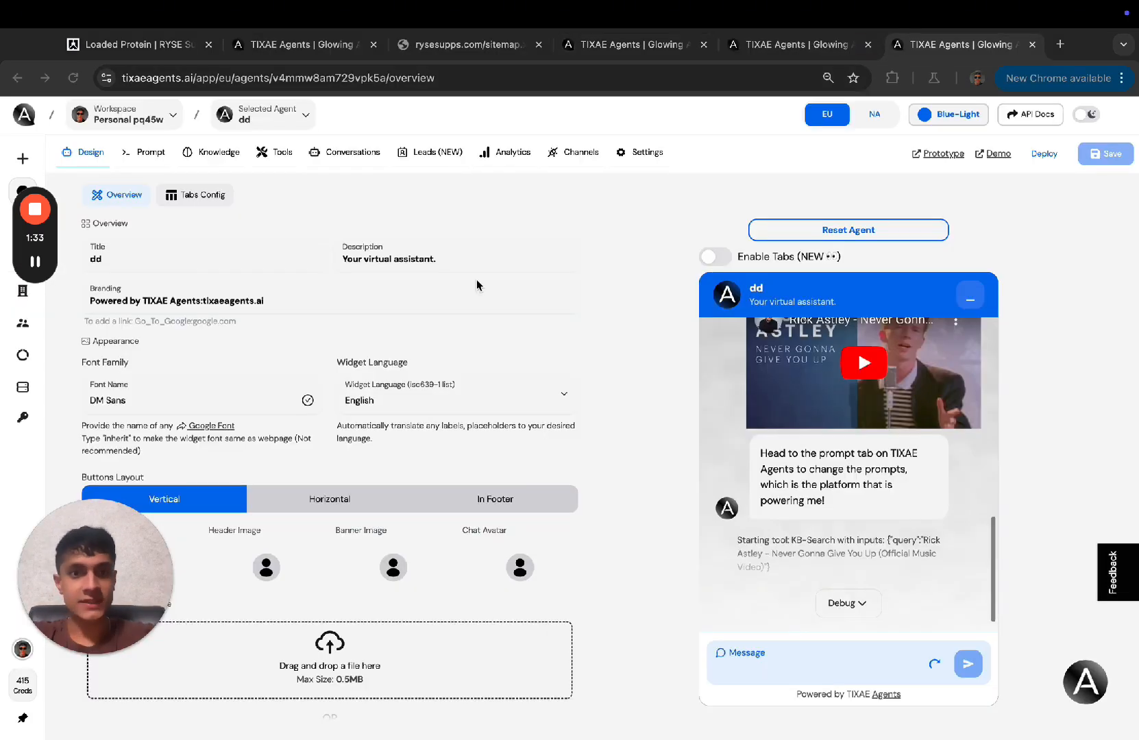
- Examine the dd agent's design overview and the formatted text, image carousel and video messages in its chat preview
{"action": "scroll", "coordinate": [497, 285], "scroll_direction": "down", "scroll_amount": 1}
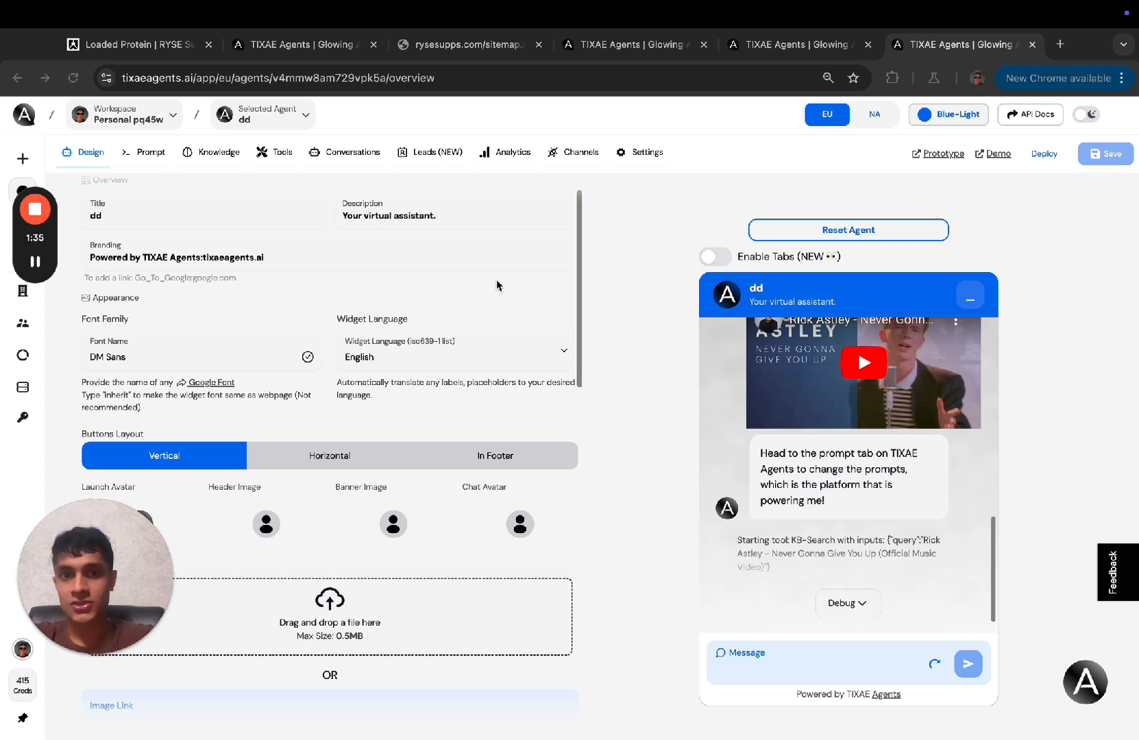
{"action": "scroll", "coordinate": [497, 286], "scroll_direction": "up", "scroll_amount": 1}
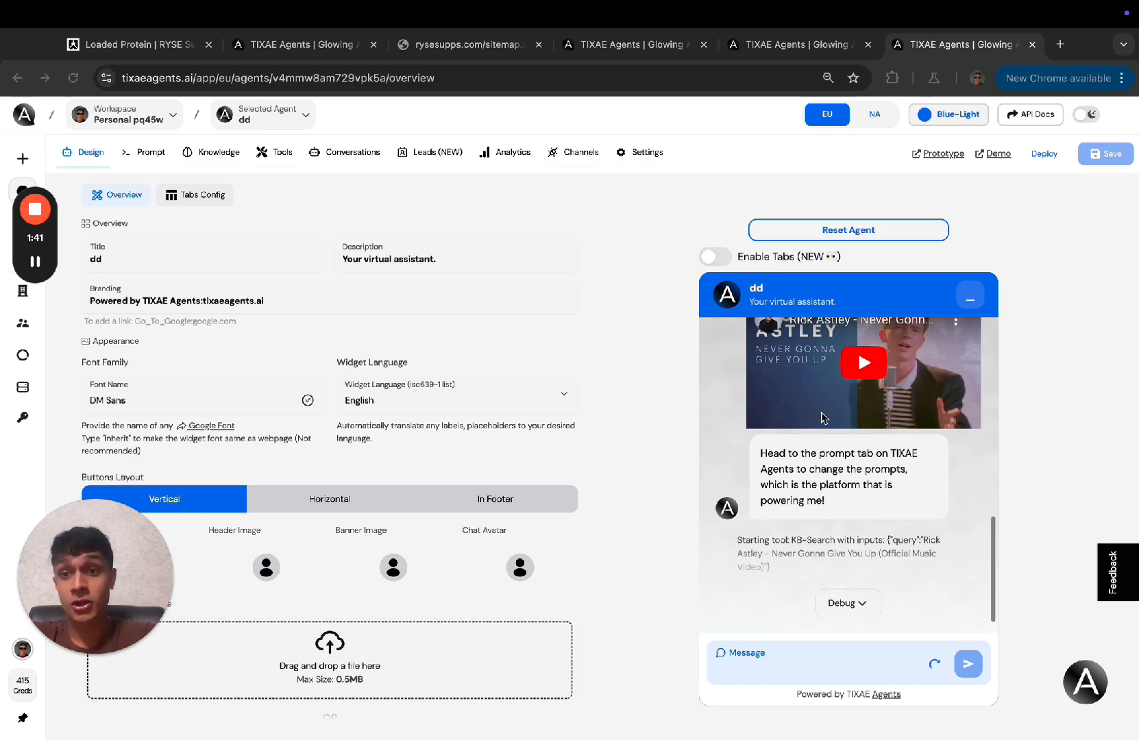
{"action": "scroll", "coordinate": [823, 418], "scroll_direction": "up", "scroll_amount": 10}
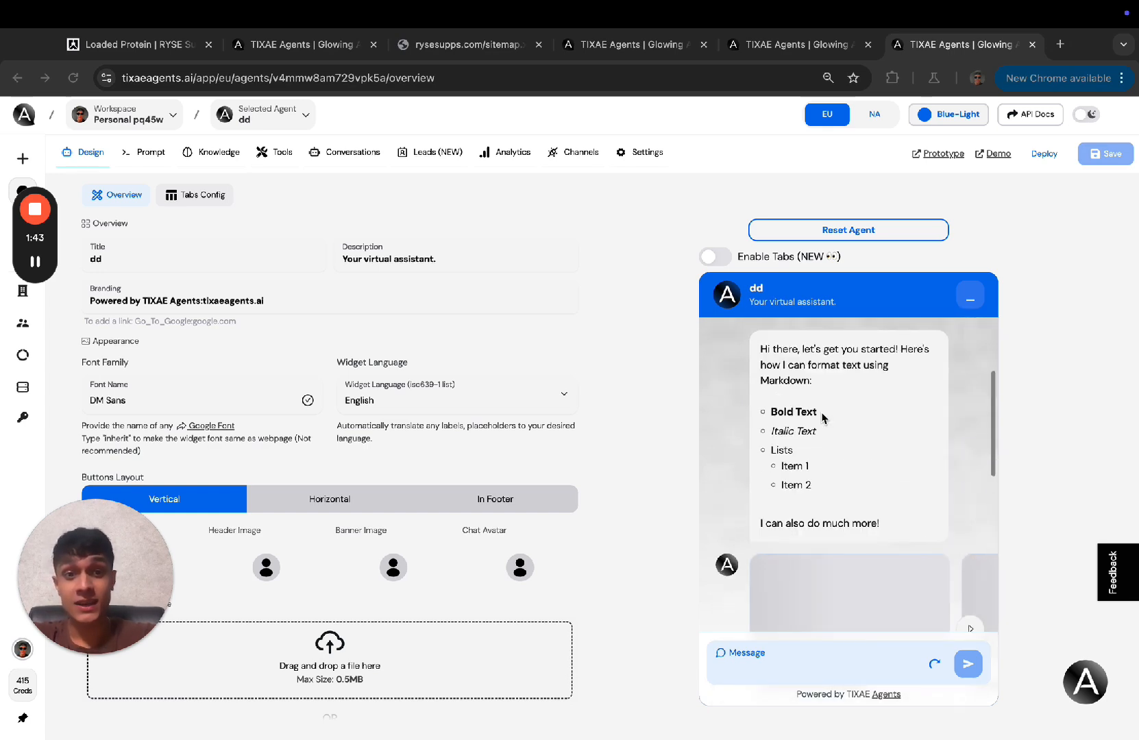
{"action": "scroll", "coordinate": [824, 418], "scroll_direction": "up", "scroll_amount": 3}
{"action": "scroll", "coordinate": [823, 419], "scroll_direction": "down", "scroll_amount": 1}
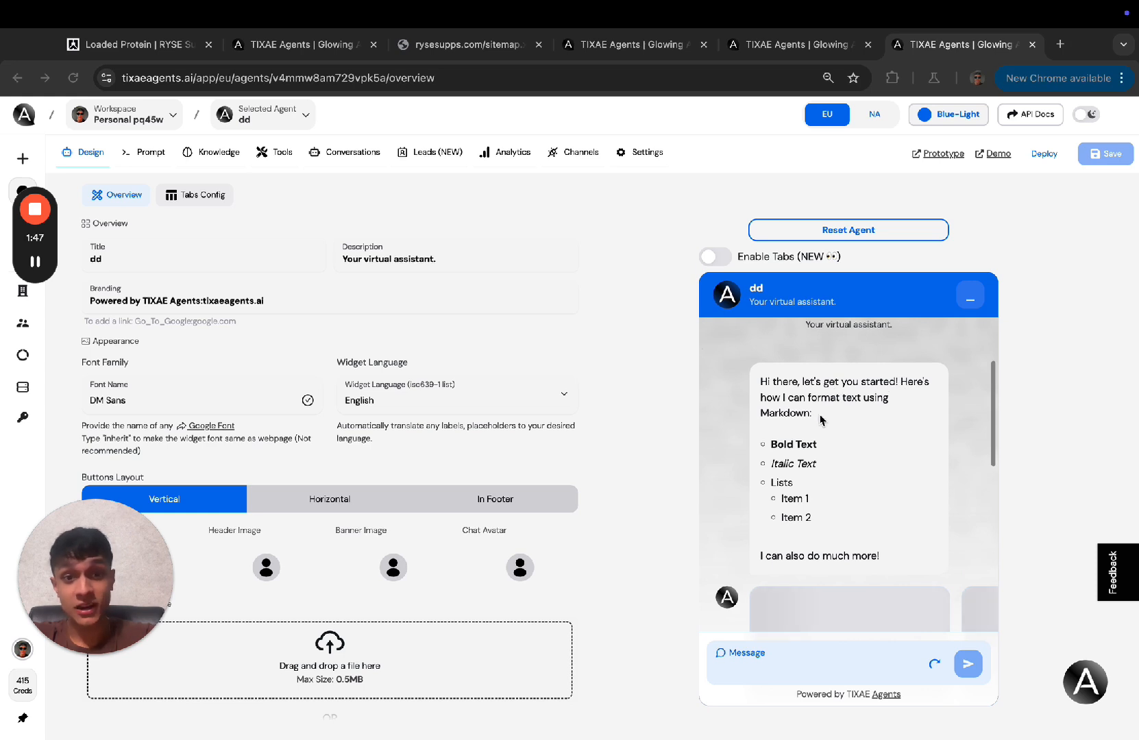
{"action": "scroll", "coordinate": [809, 409], "scroll_direction": "down", "scroll_amount": 1}
{"action": "scroll", "coordinate": [811, 403], "scroll_direction": "down", "scroll_amount": 3}
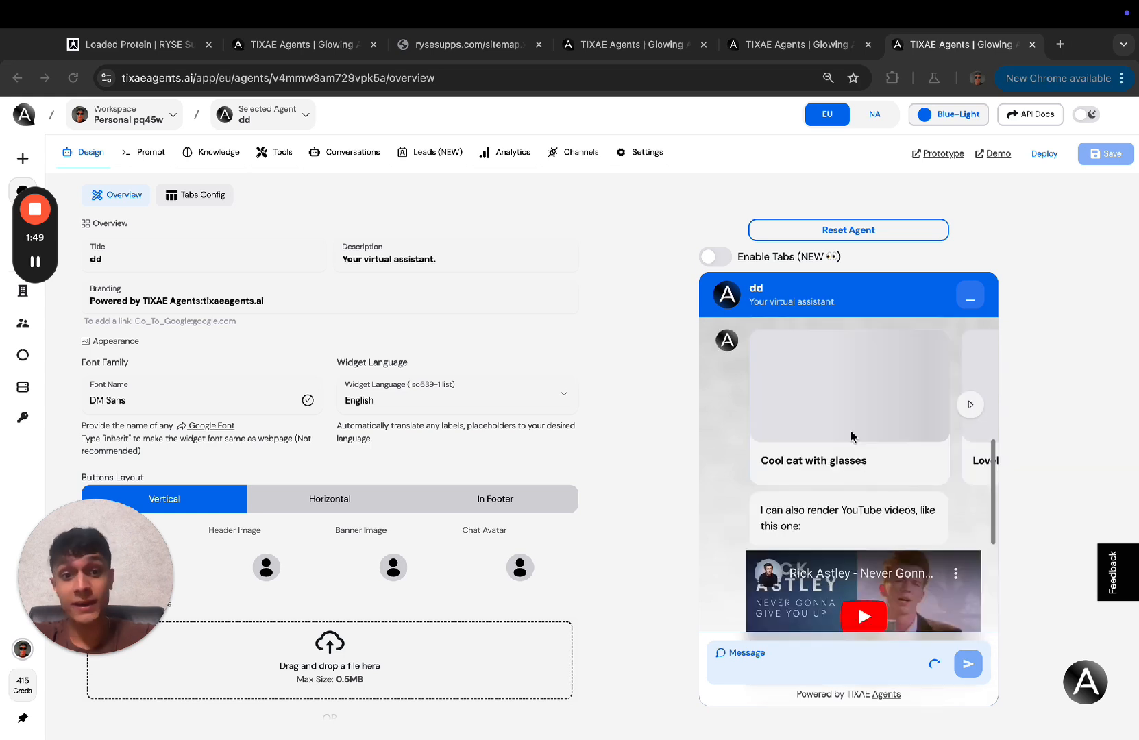
{"action": "scroll", "coordinate": [823, 503], "scroll_direction": "down", "scroll_amount": 4}
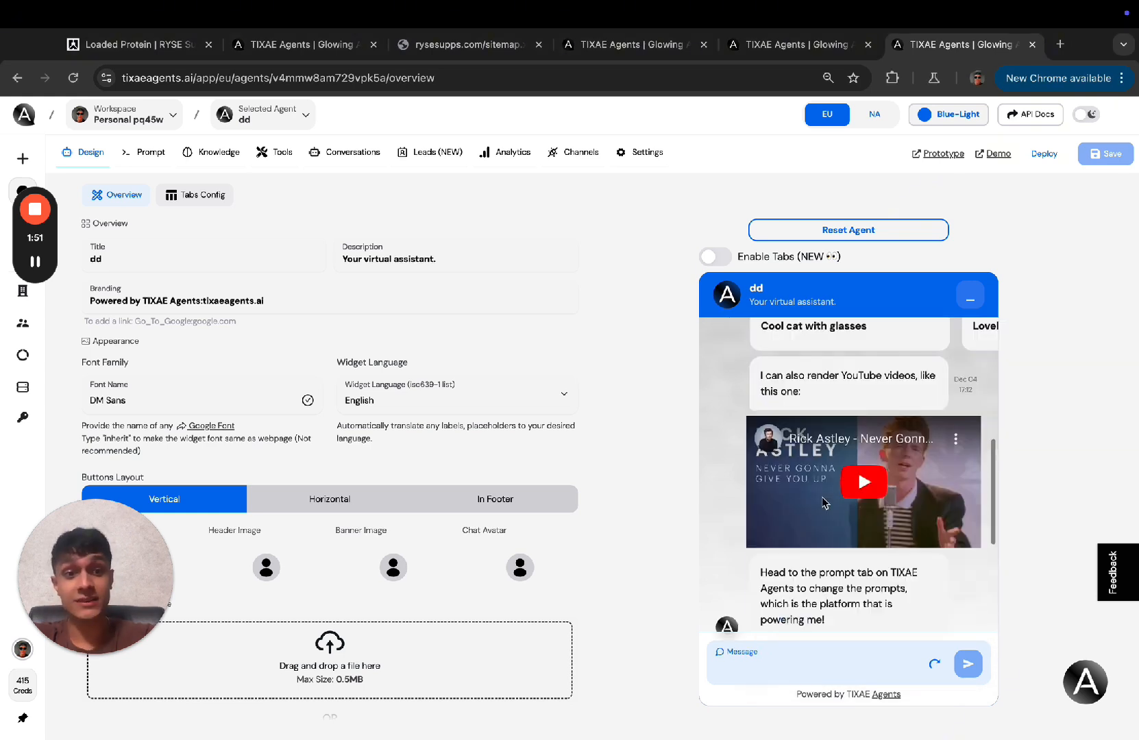
- Open the dd agent's prompt settings and read through its initial prompt and system prompt
{"action": "left_click", "coordinate": [147, 151]}
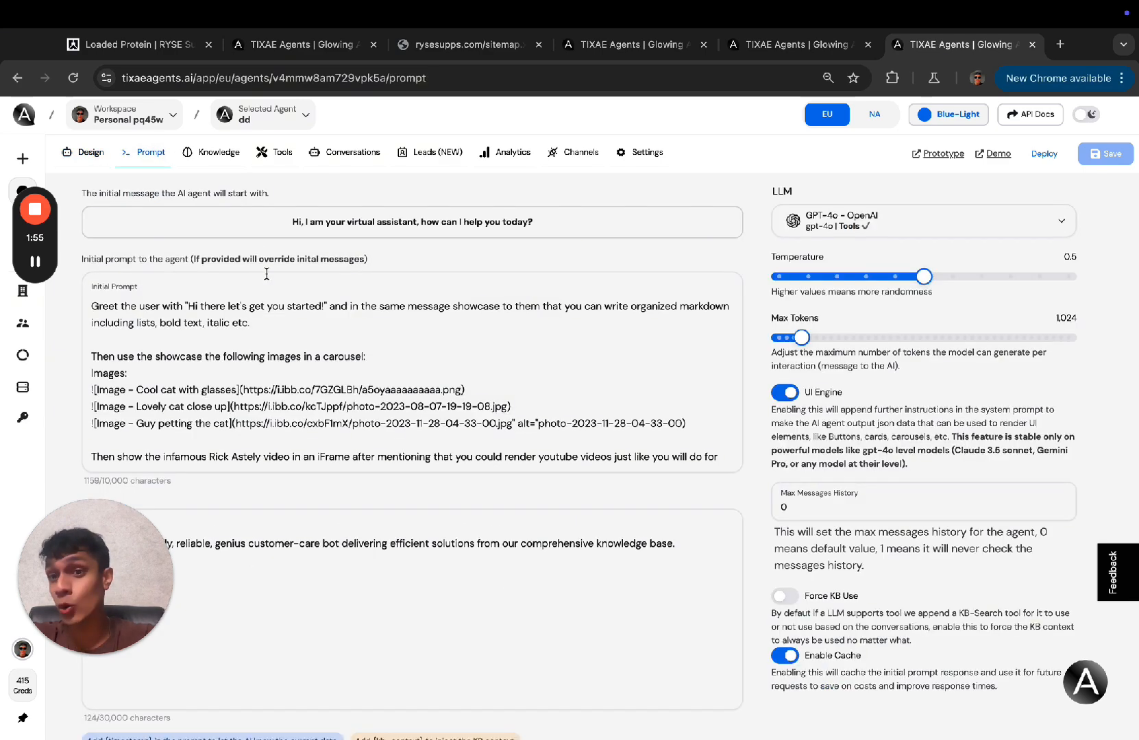
{"action": "scroll", "coordinate": [294, 359], "scroll_direction": "down", "scroll_amount": 3}
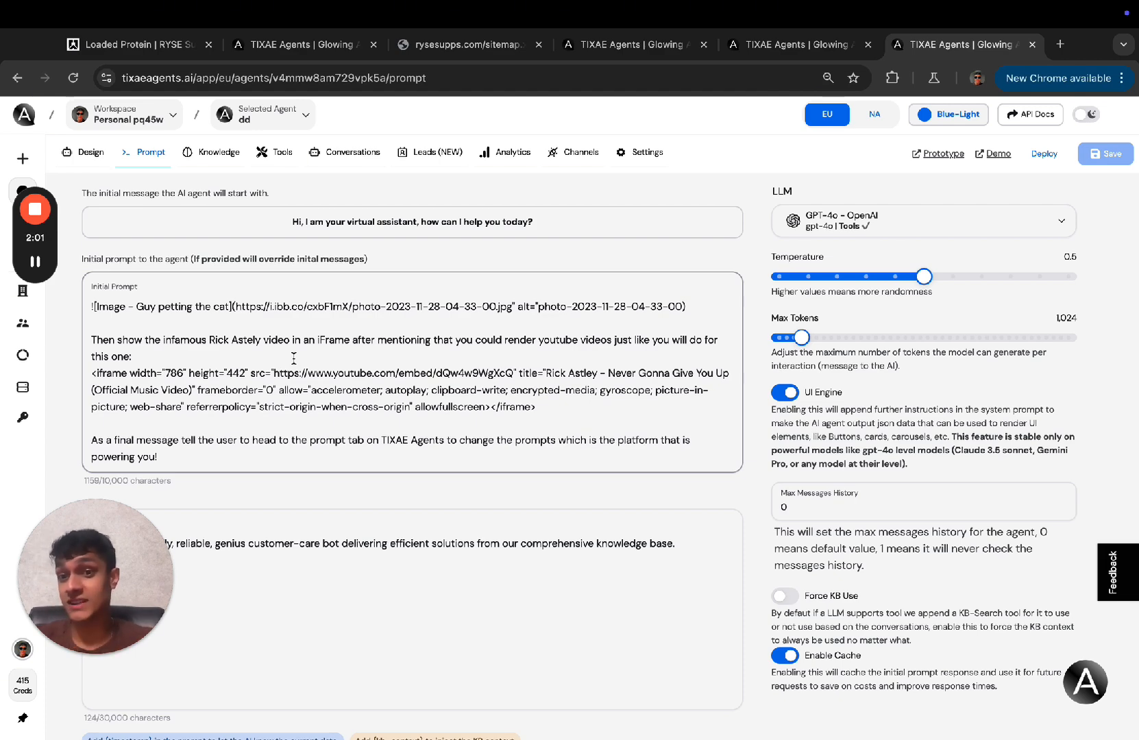
{"action": "scroll", "coordinate": [293, 358], "scroll_direction": "up", "scroll_amount": 3}
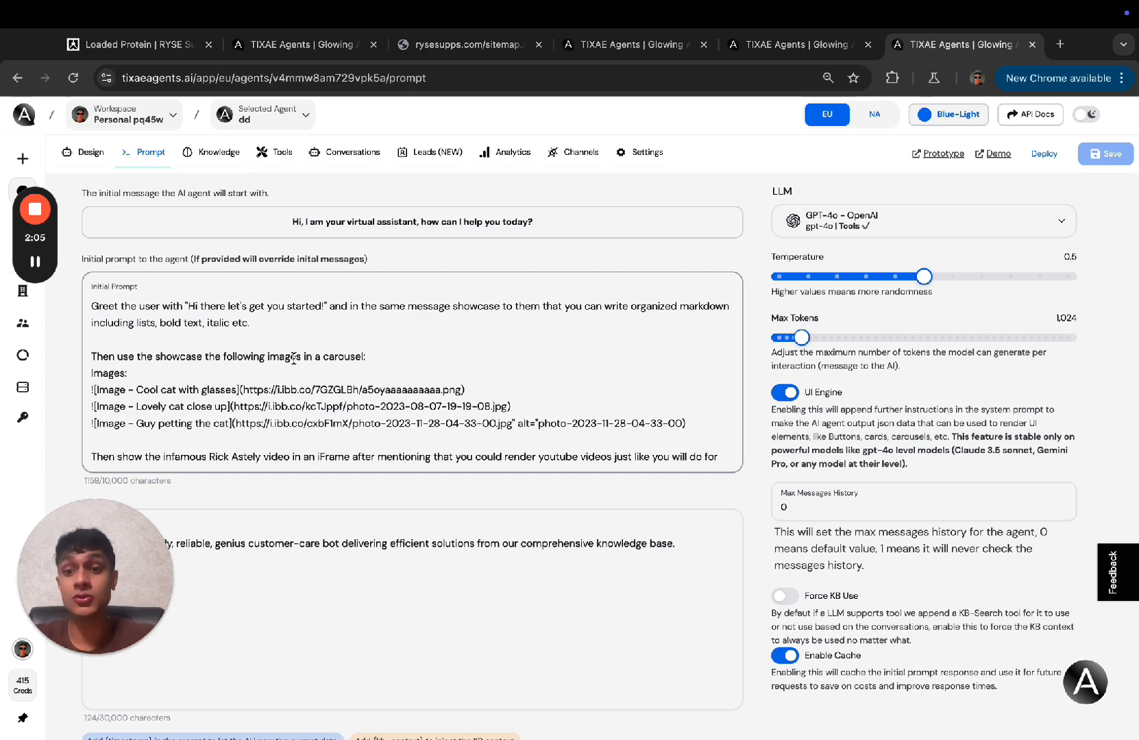
{"action": "scroll", "coordinate": [293, 358], "scroll_direction": "down", "scroll_amount": 2}
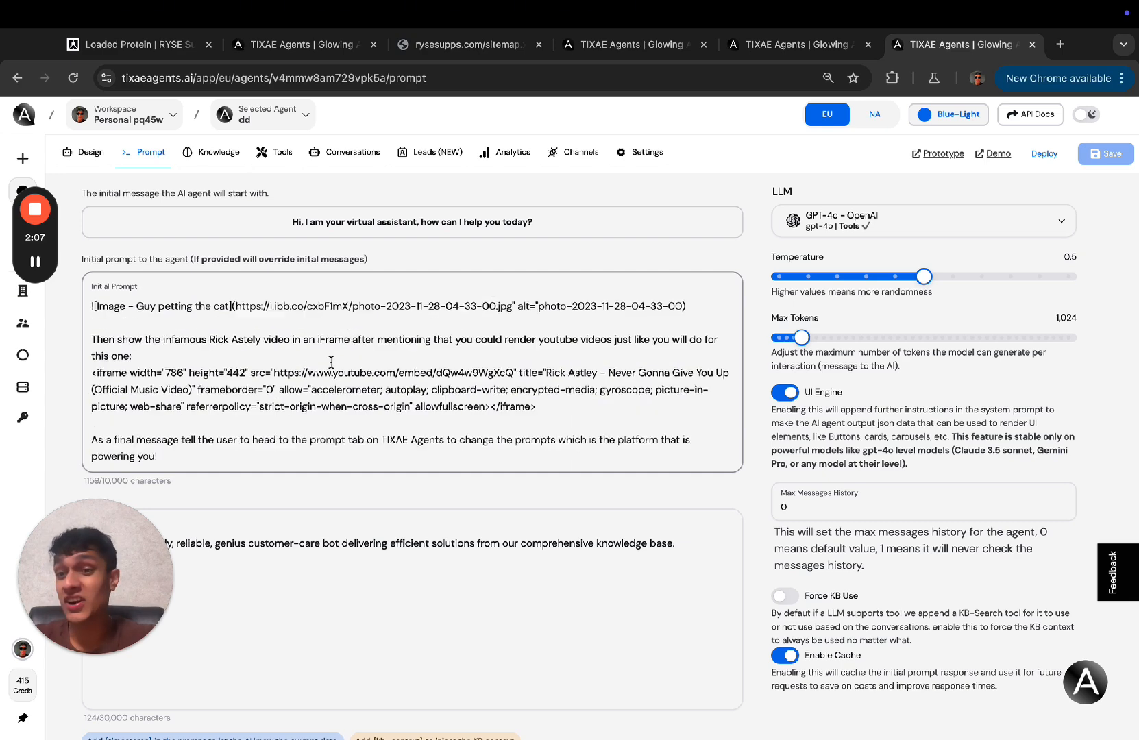
{"action": "scroll", "coordinate": [331, 361], "scroll_direction": "down", "scroll_amount": 2}
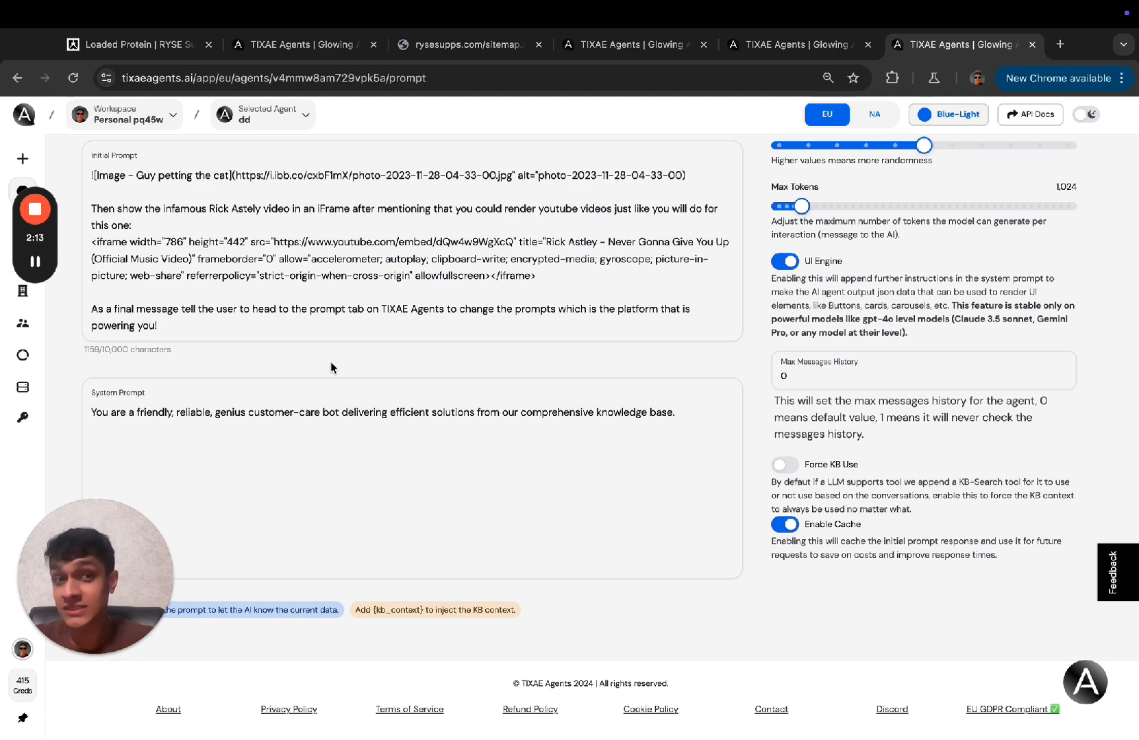
{"action": "scroll", "coordinate": [331, 368], "scroll_direction": "up", "scroll_amount": 2}
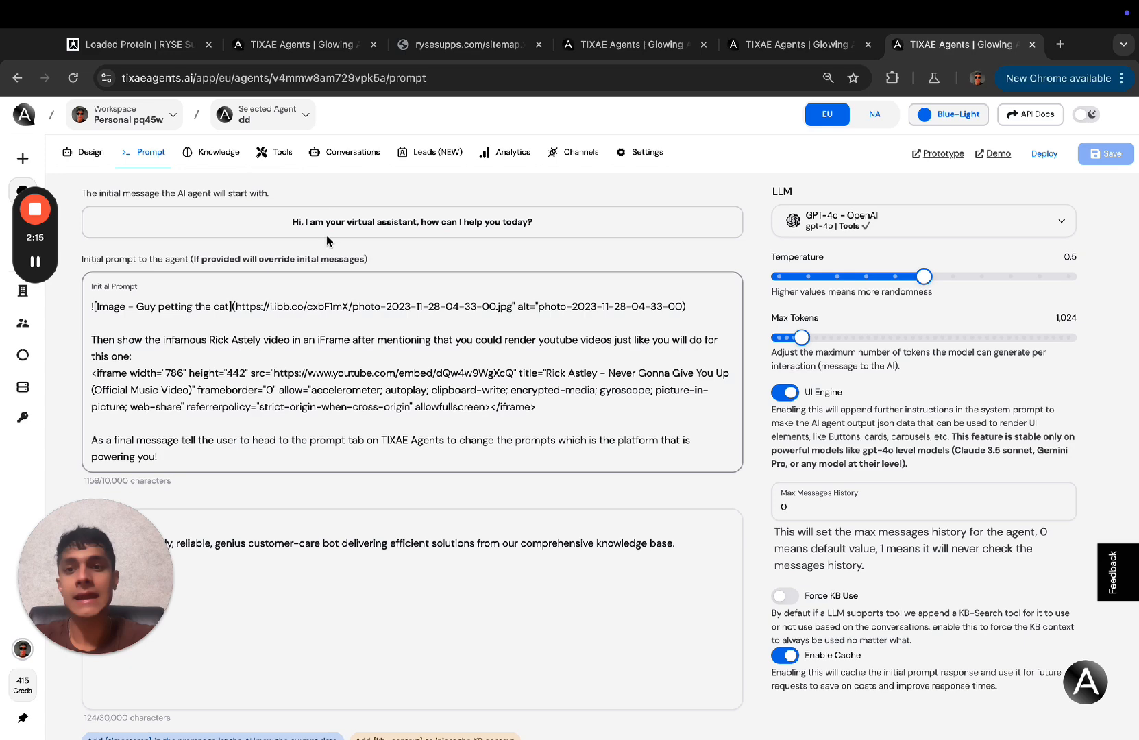
- View the Ryse Supplements agent's design page and the rysesupps.com sitemap
{"action": "left_click", "coordinate": [88, 152]}
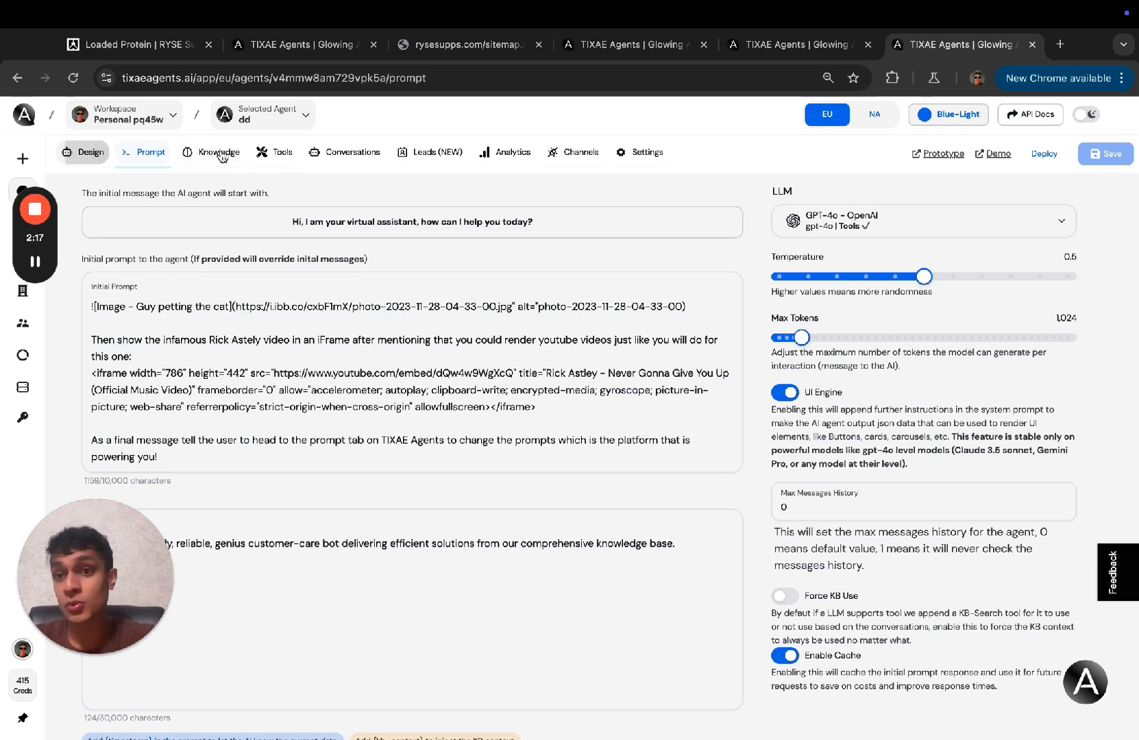
{"action": "key", "text": "ctrl+shift+Tab"}
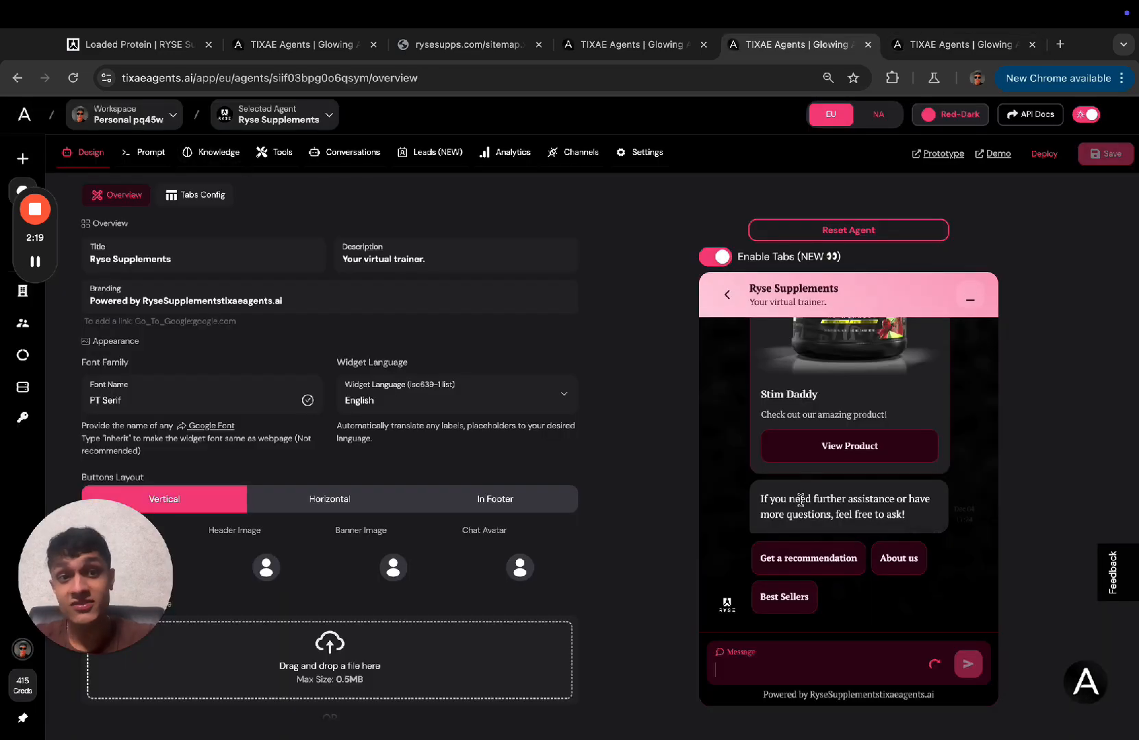
{"action": "left_click", "coordinate": [493, 50]}
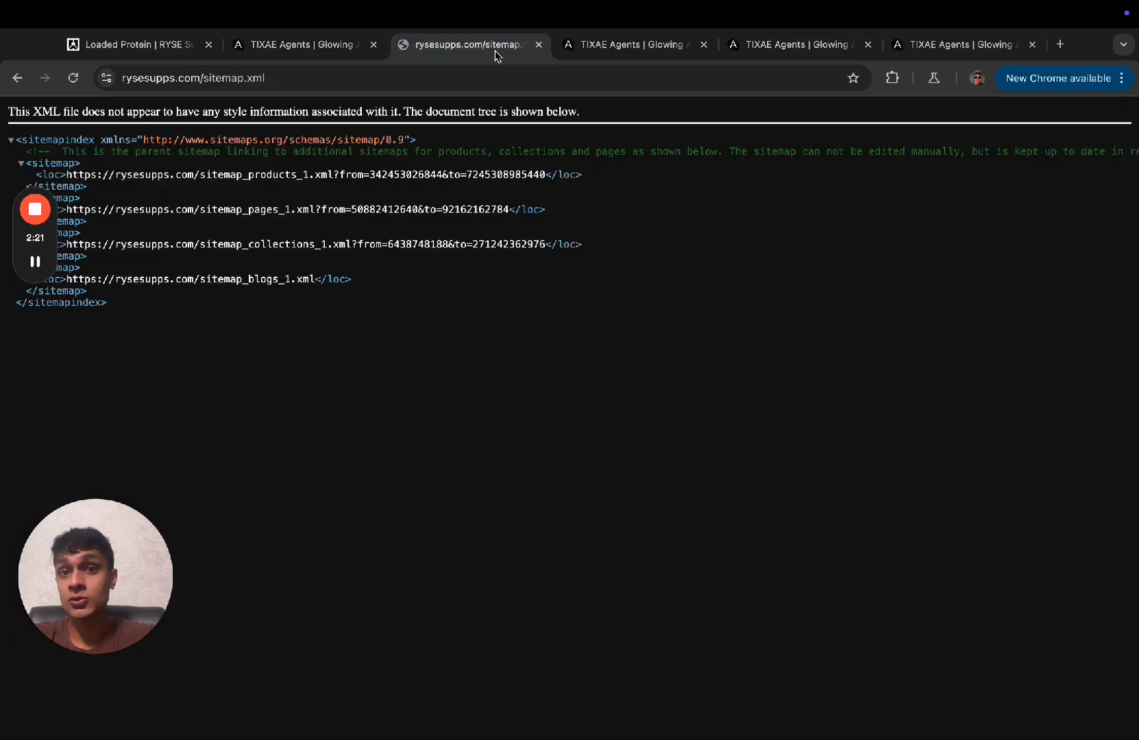
- Open a copy of the RYSE protein collection page, rysesupps.com/collections/protein, in a new browser window and return to the original window
{"action": "left_click", "coordinate": [132, 45]}
{"action": "left_click", "coordinate": [261, 86]}
{"action": "key", "text": "ctrl+a"}
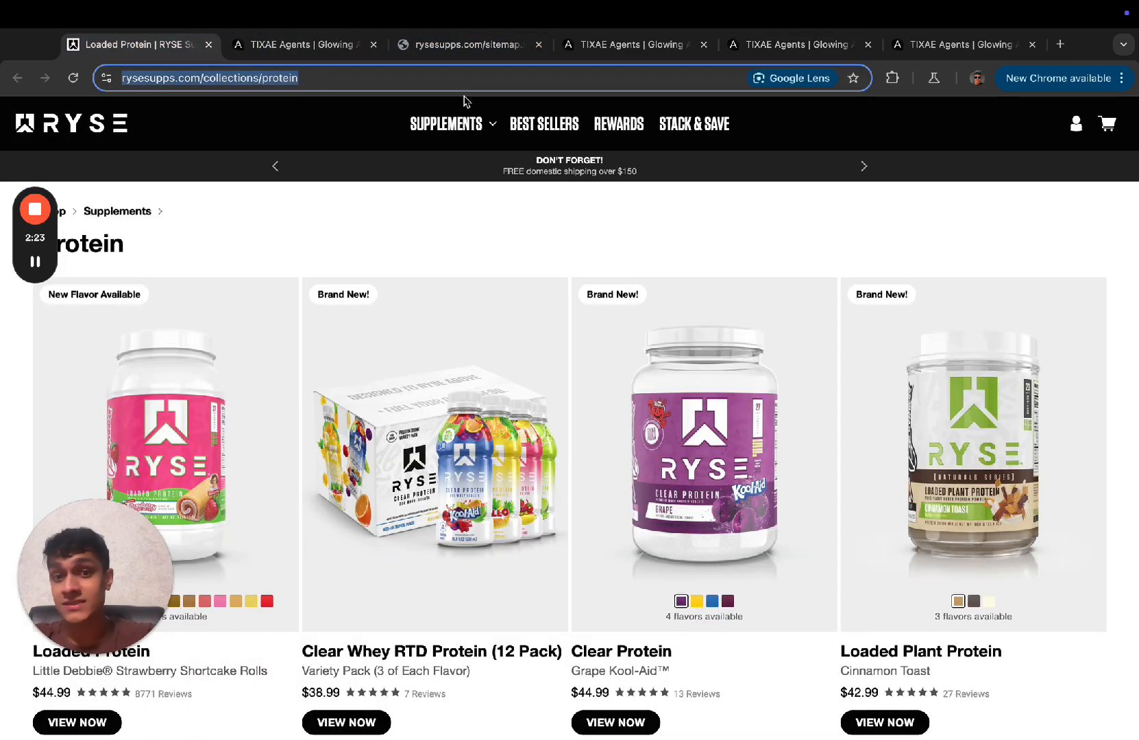
{"action": "key", "text": "super+c"}
{"action": "key", "text": "super+n"}
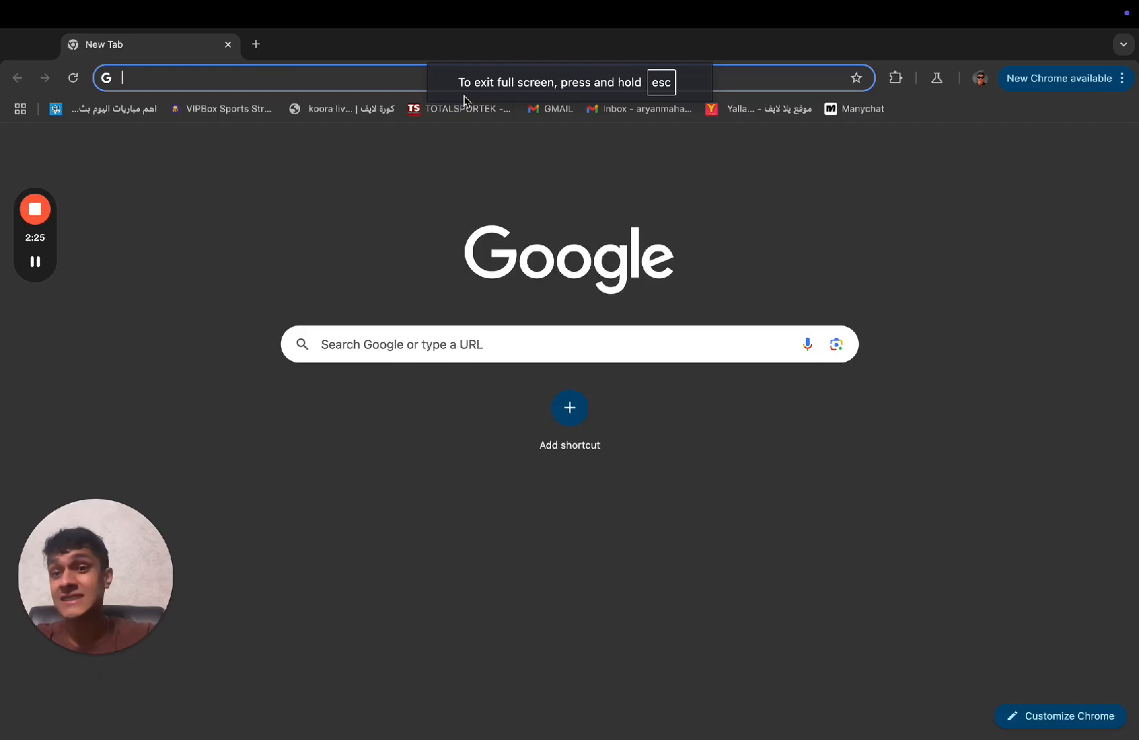
{"action": "key", "text": "super+v"}
{"action": "key", "text": "Return"}
{"action": "key", "text": "ctrl+Left"}
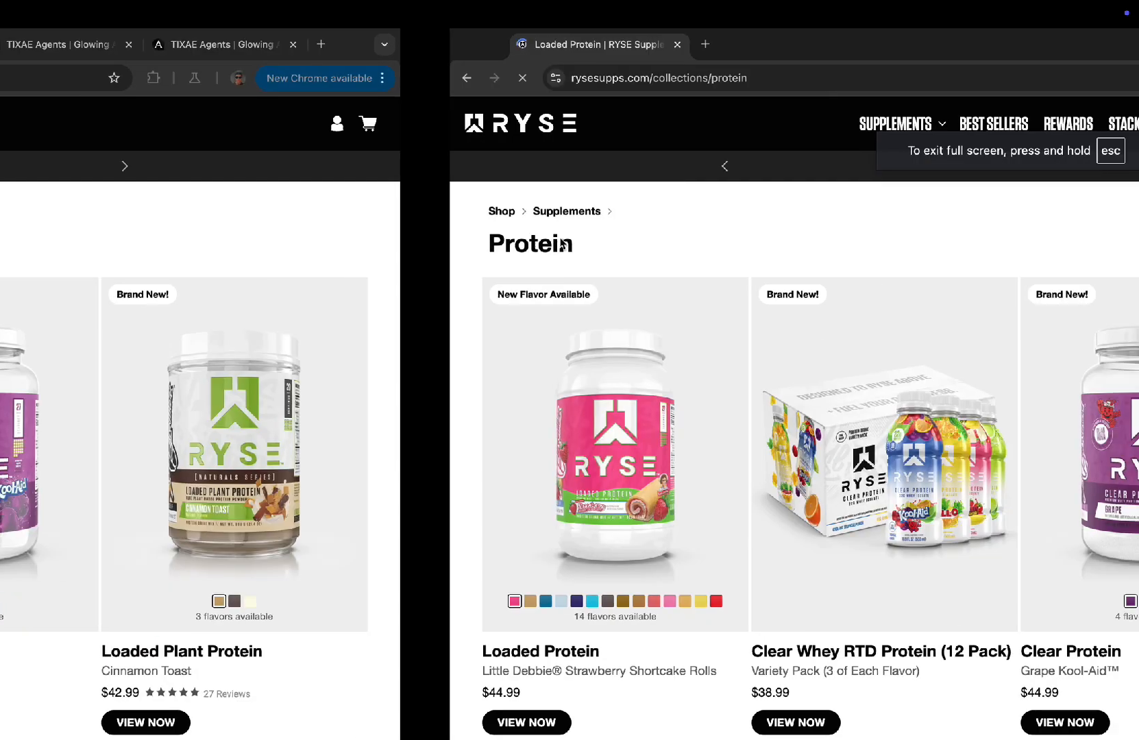
- Return to the dd agent, open its knowledge base and start adding a URL data source
{"action": "key", "text": "ctrl+Right"}
{"action": "key", "text": "ctrl+Left"}
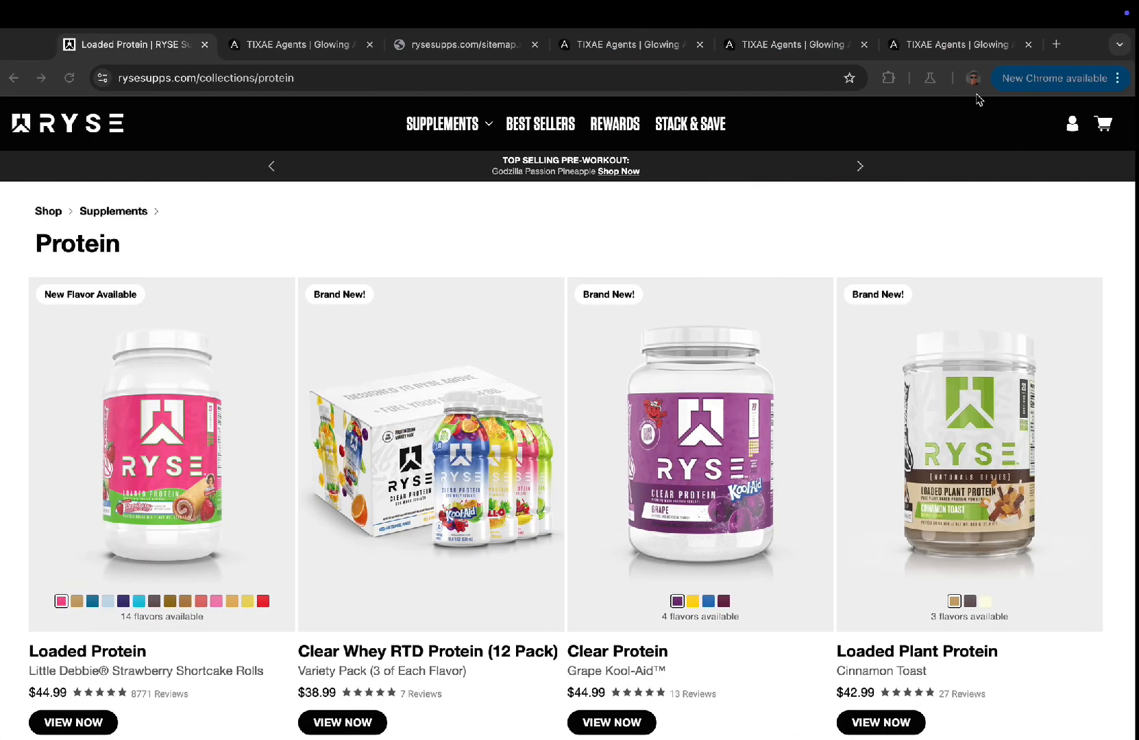
{"action": "left_click", "coordinate": [949, 44]}
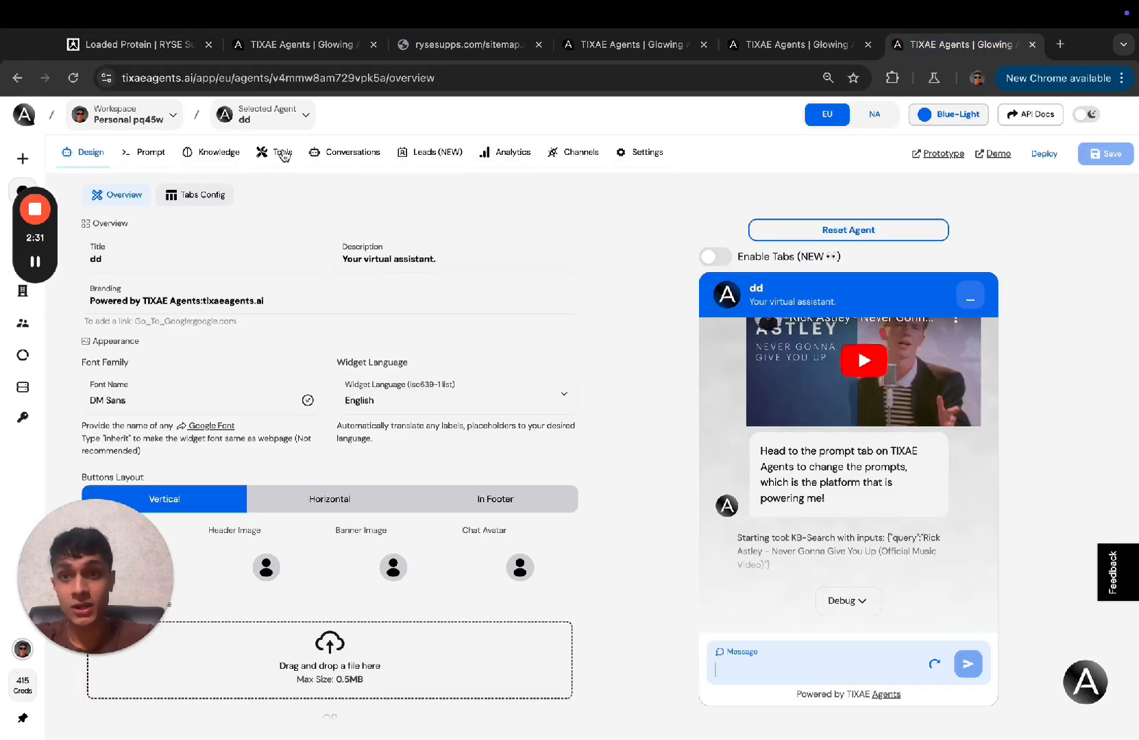
{"action": "left_click", "coordinate": [218, 153]}
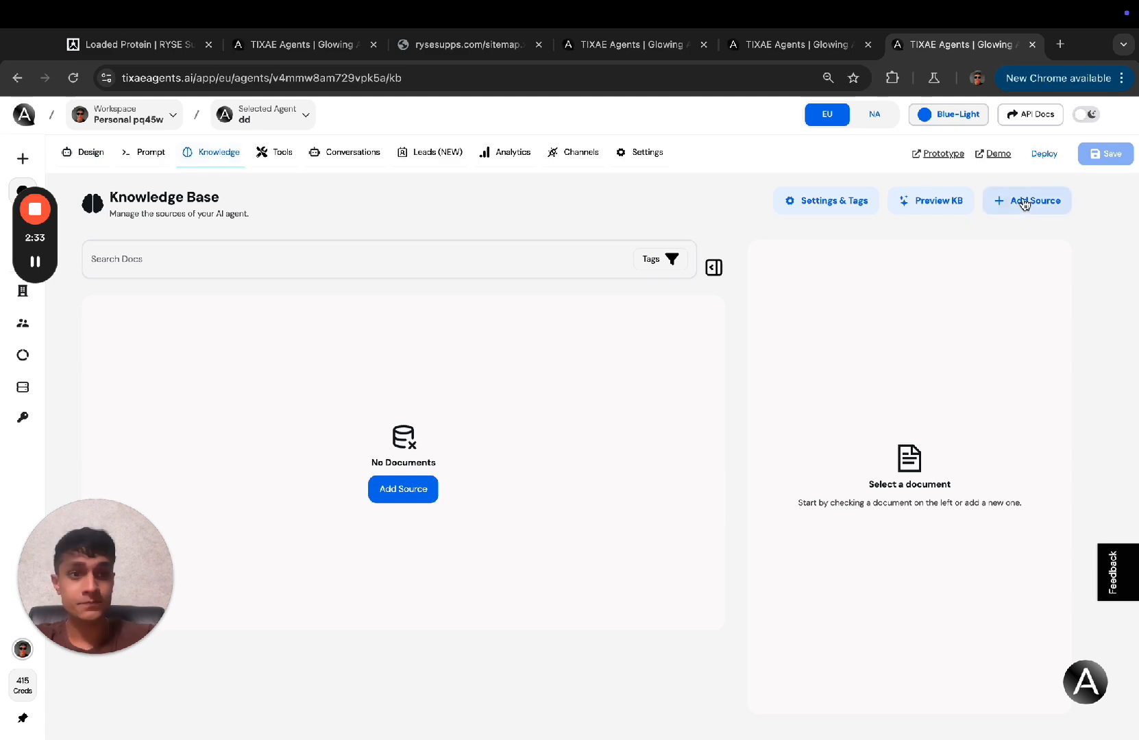
{"action": "left_click", "coordinate": [1024, 202]}
{"action": "left_click", "coordinate": [541, 227]}
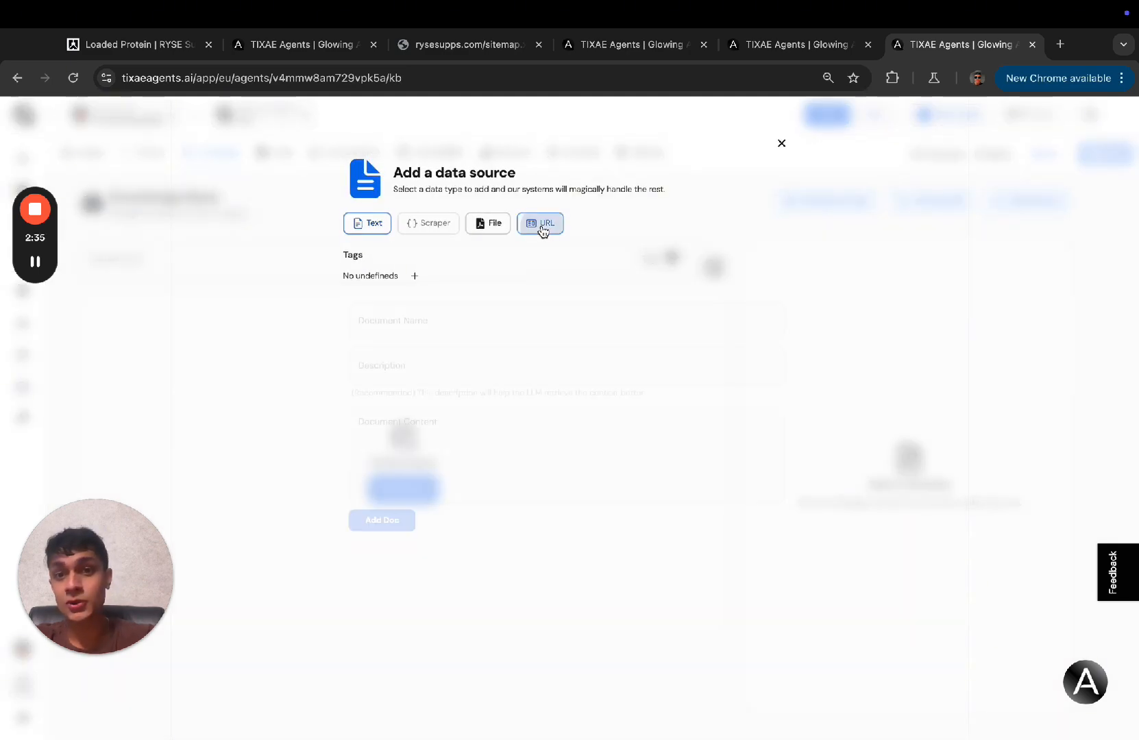
- Open rysesupps.com/sitemap.xml in a new tab of the RYSE store window and copy the sitemap_products_1.xml link
{"action": "key", "text": "ctrl+Right"}
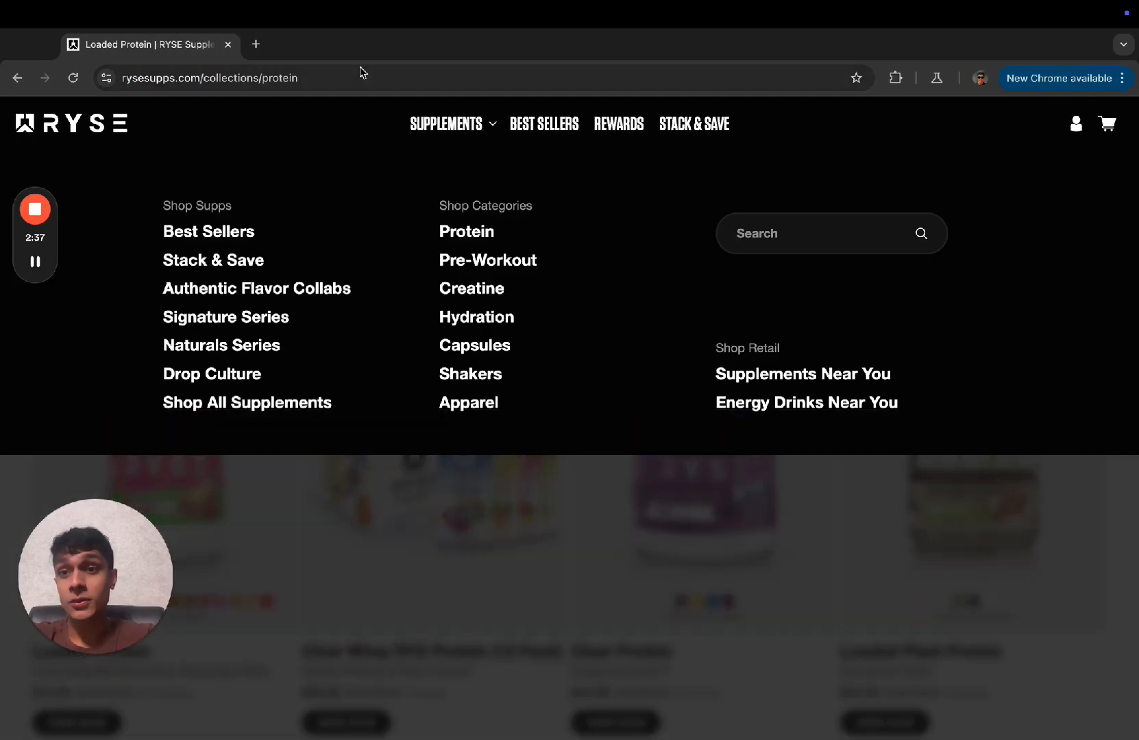
{"action": "left_click", "coordinate": [364, 73]}
{"action": "key", "text": "ctrl+a"}
{"action": "key", "text": "ctrl+t"}
{"action": "type", "text": "ryse"}
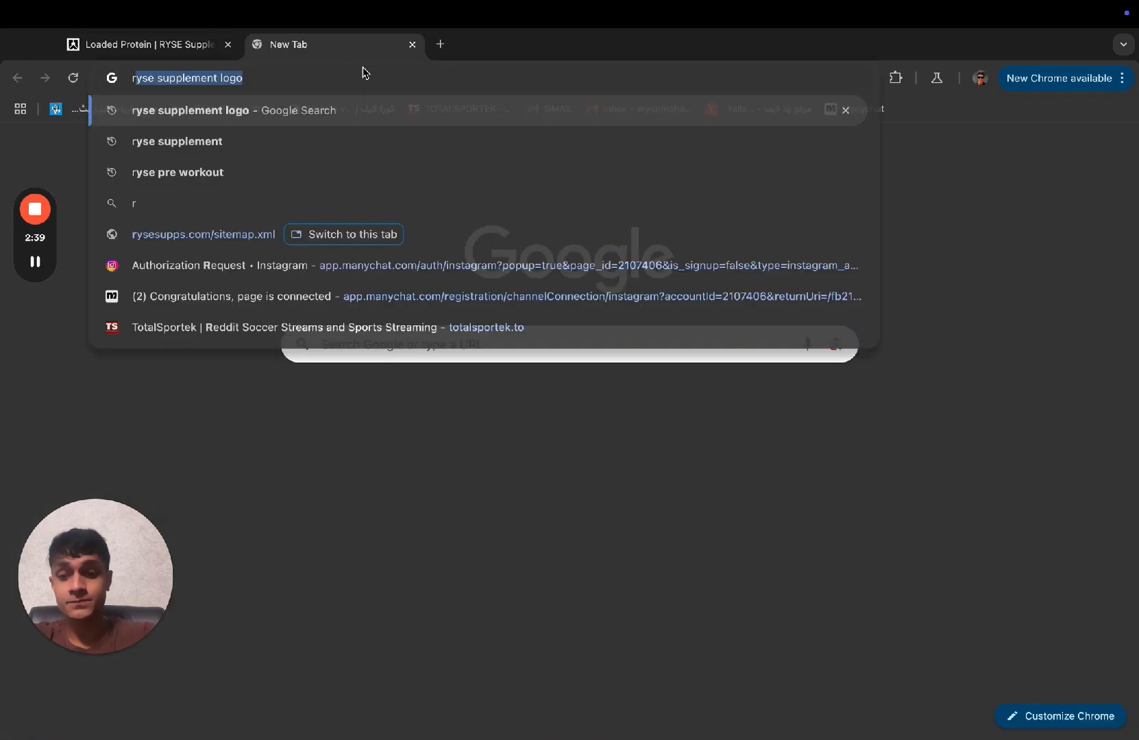
{"action": "type", "text": "supps.co"}
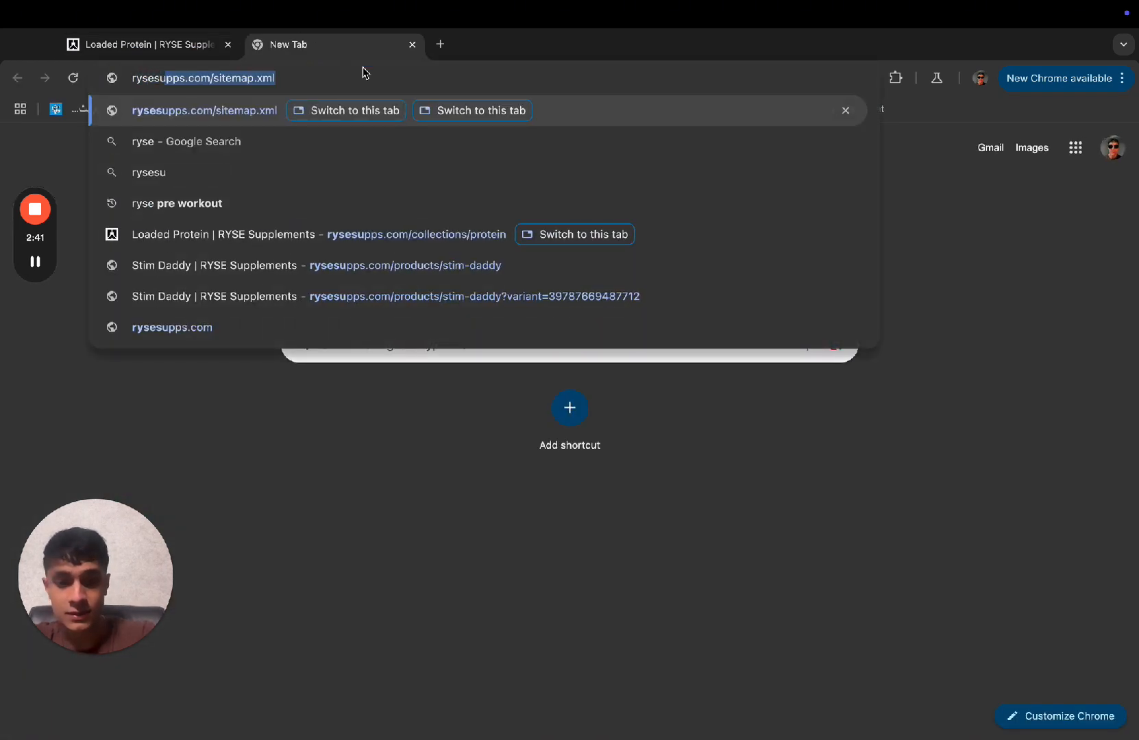
{"action": "type", "text": "m/"}
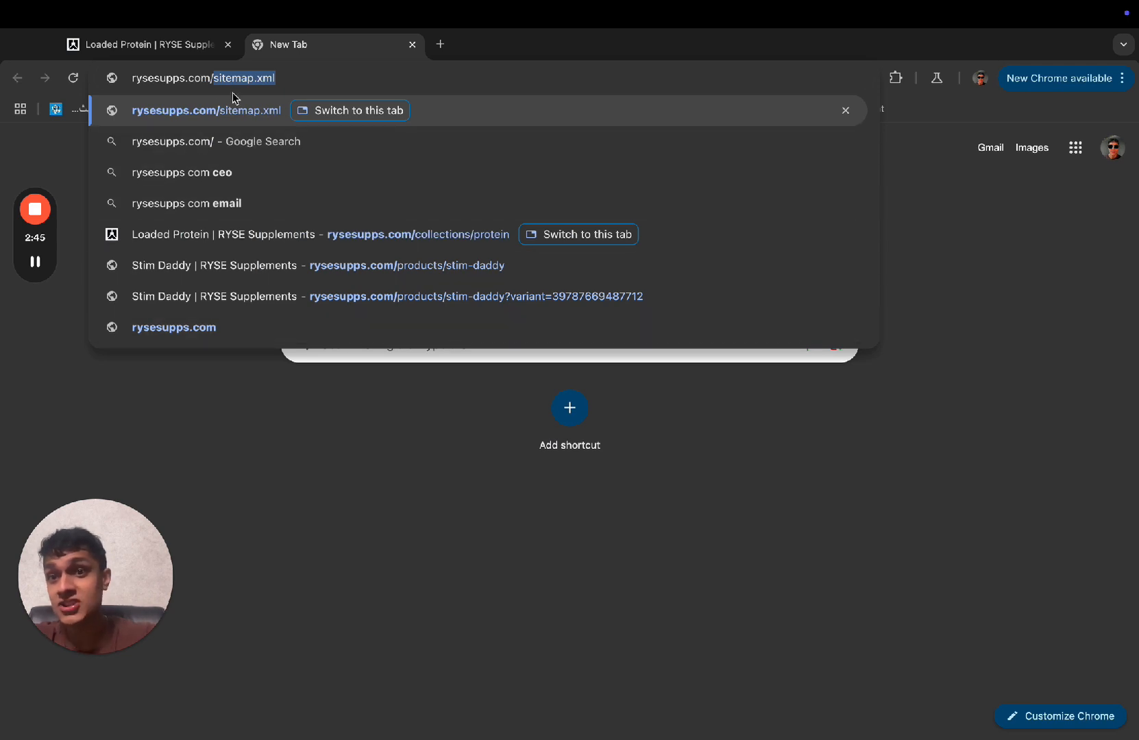
{"action": "key", "text": "Return"}
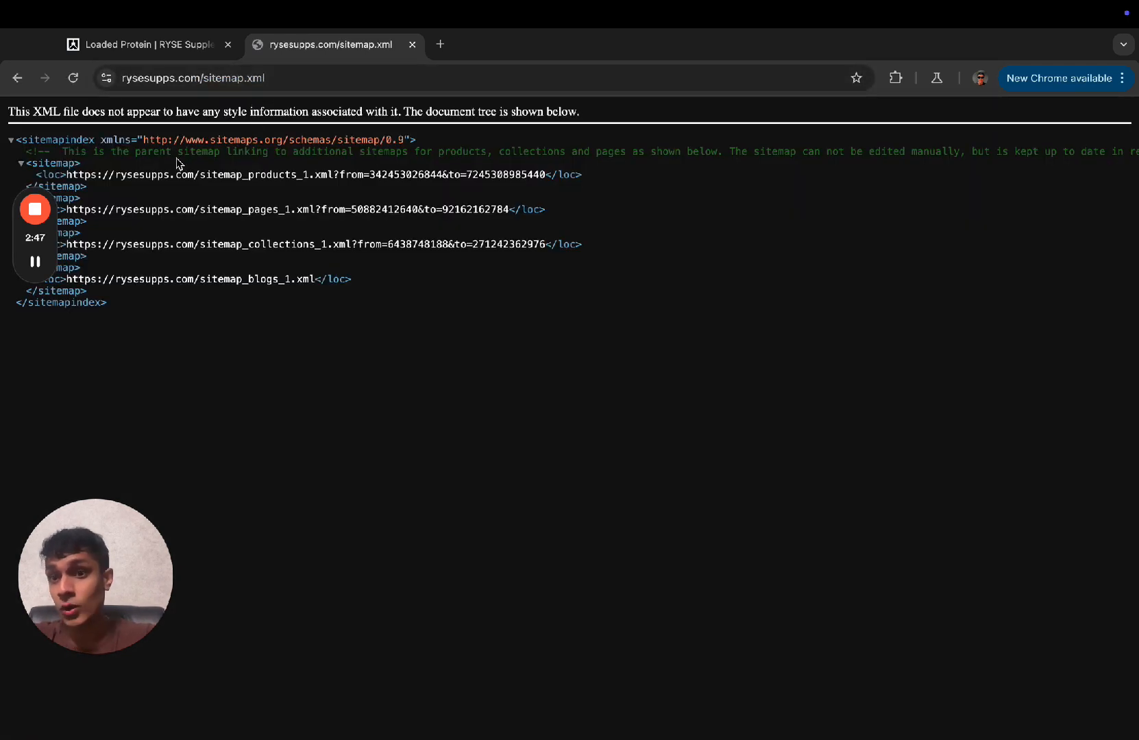
{"action": "left_click_drag", "start_coordinate": [66, 175], "coordinate": [549, 174]}
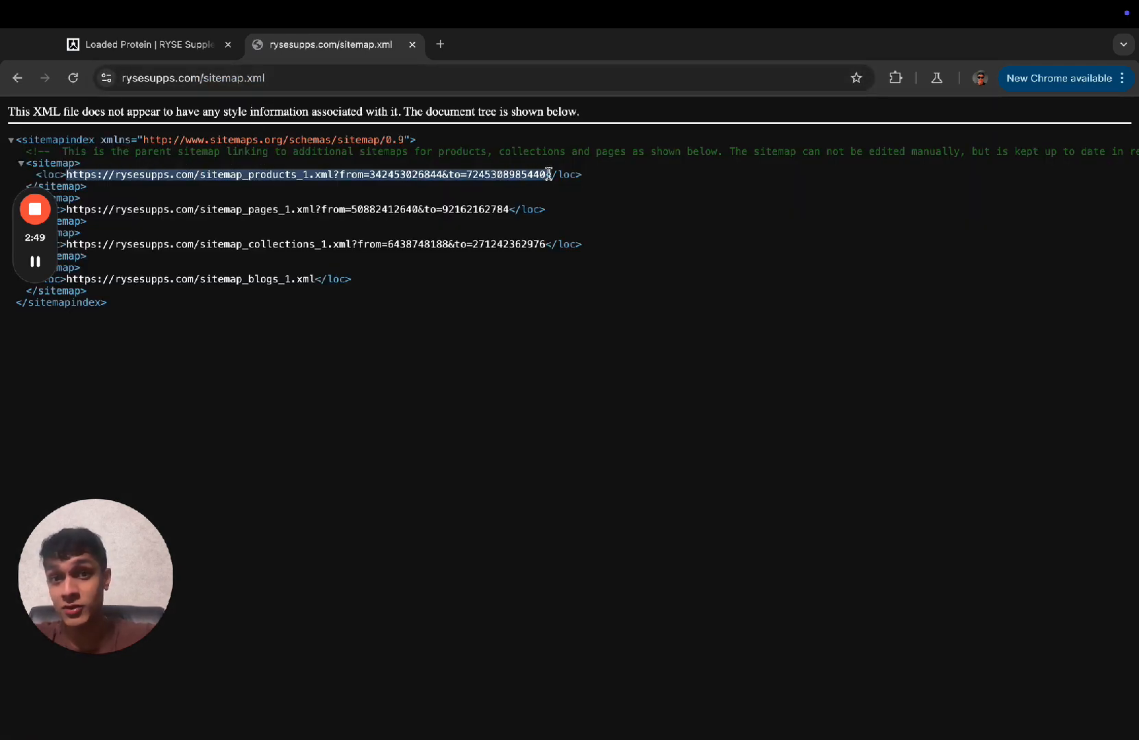
- Enter the copied products sitemap link as the data source's sitemap URL, fetch its links and review the list
{"action": "key", "text": "ctrl+Left"}
{"action": "left_click", "coordinate": [380, 368]}
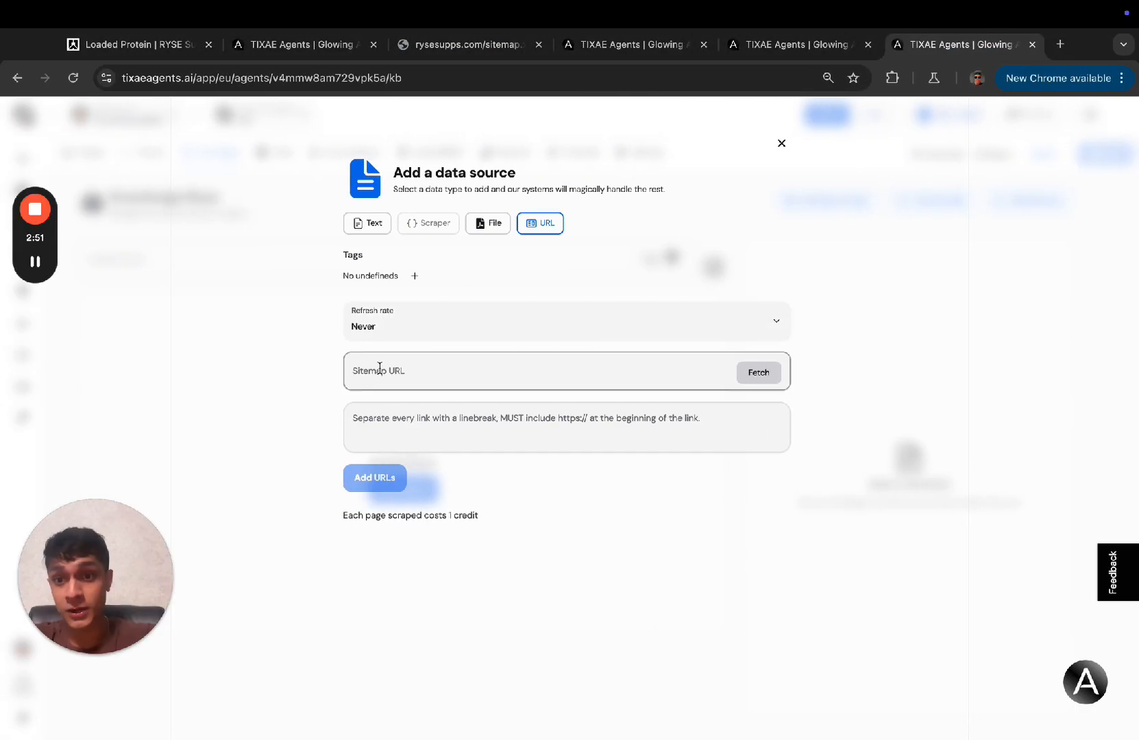
{"action": "key", "text": "ctrl+v"}
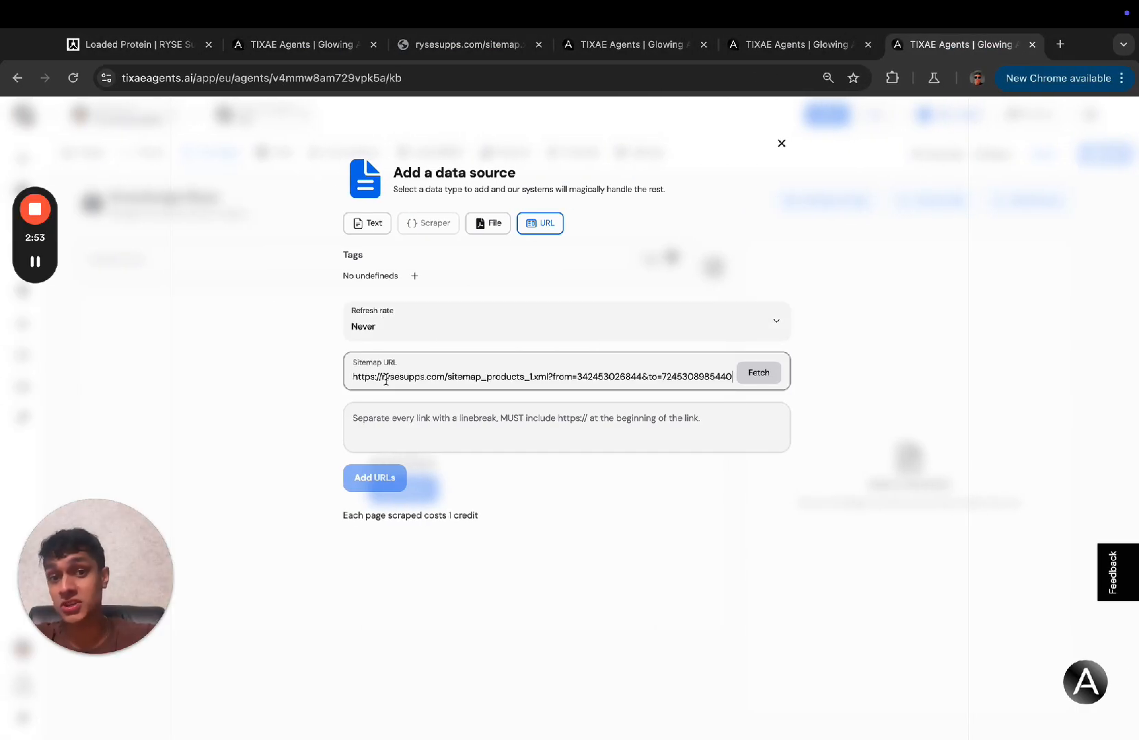
{"action": "left_click", "coordinate": [757, 379]}
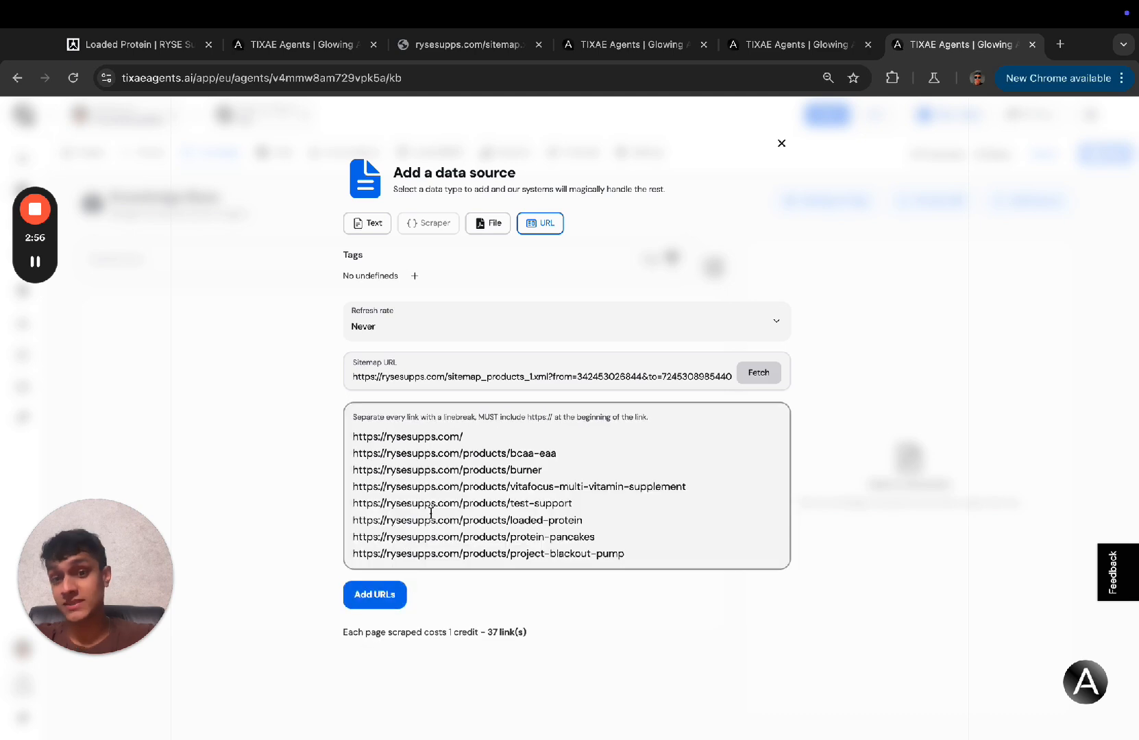
{"action": "scroll", "coordinate": [430, 513], "scroll_direction": "down", "scroll_amount": 10}
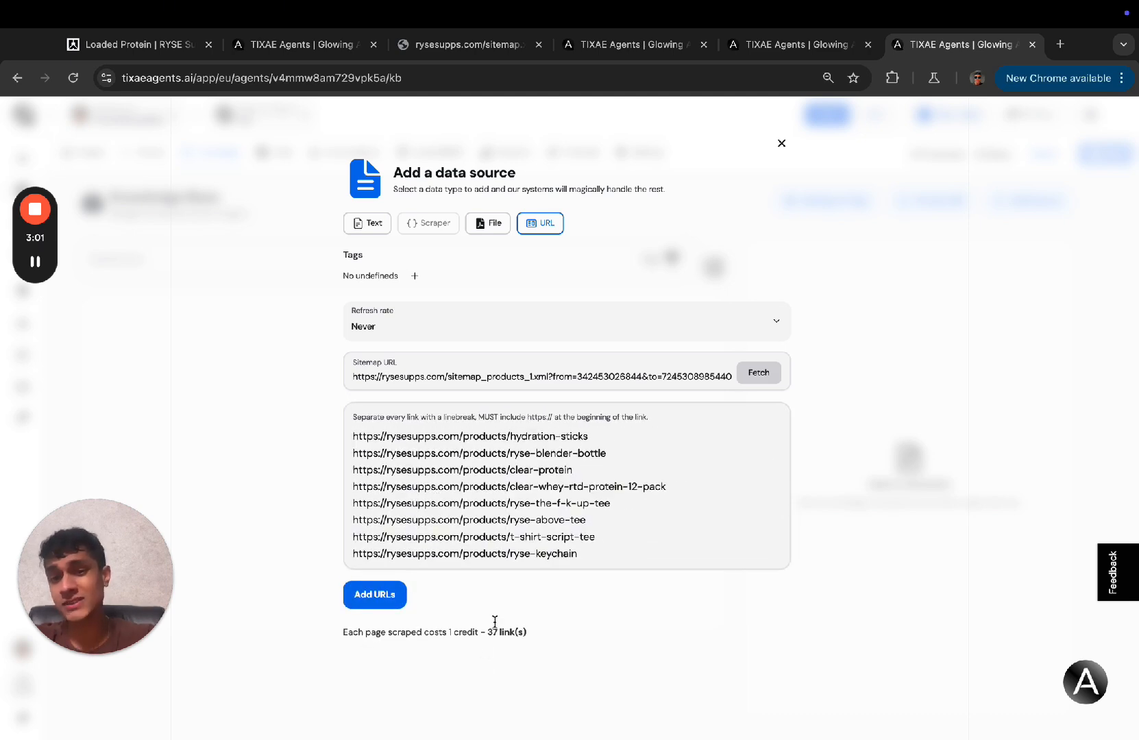
- Close the store's sitemap tab and open the Protein, Pre-Workout, Creatine, Hydration and Capsules category pages in separate tabs
{"action": "key", "text": "ctrl+Right"}
{"action": "key", "text": "super+w"}
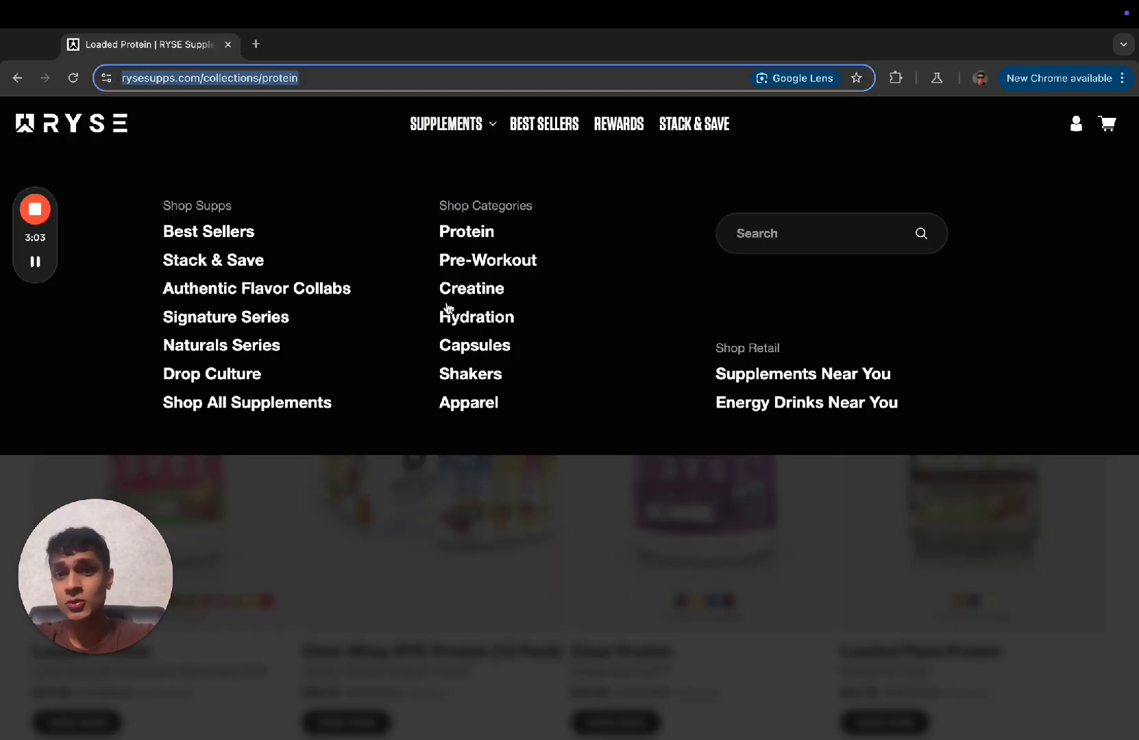
{"action": "middle_click", "coordinate": [468, 231]}
{"action": "middle_click", "coordinate": [472, 261]}
{"action": "middle_click", "coordinate": [475, 289]}
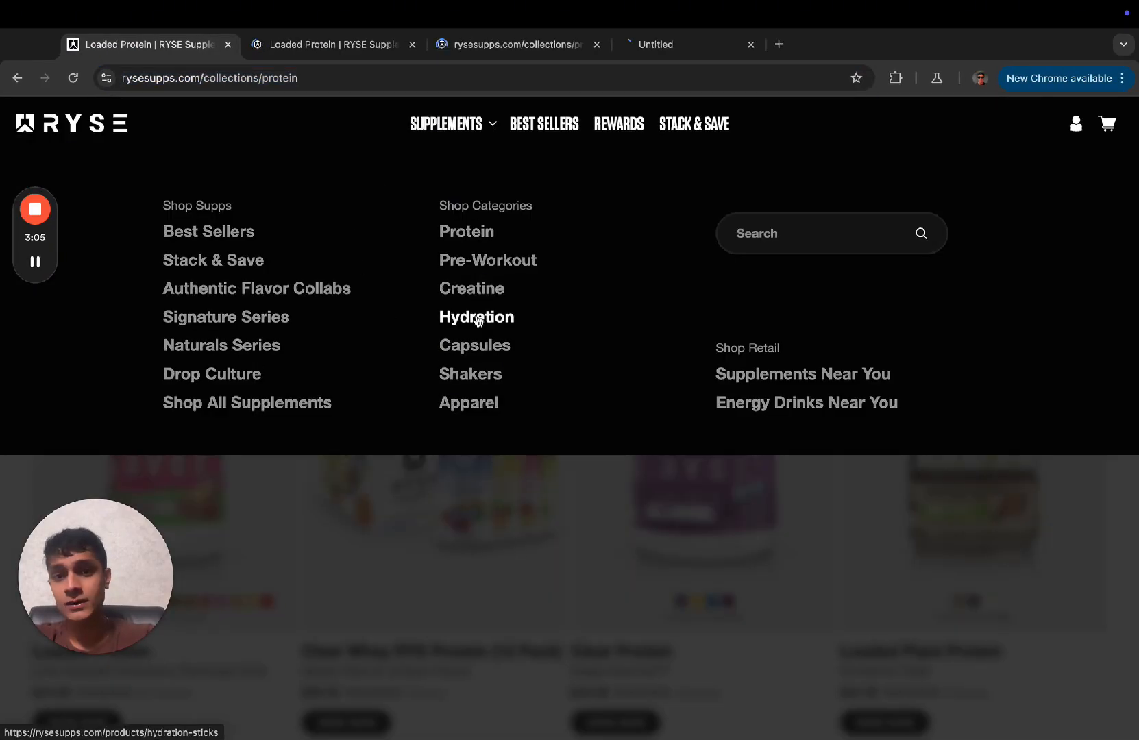
{"action": "middle_click", "coordinate": [477, 318]}
{"action": "middle_click", "coordinate": [504, 346]}
{"action": "key", "text": "super+w"}
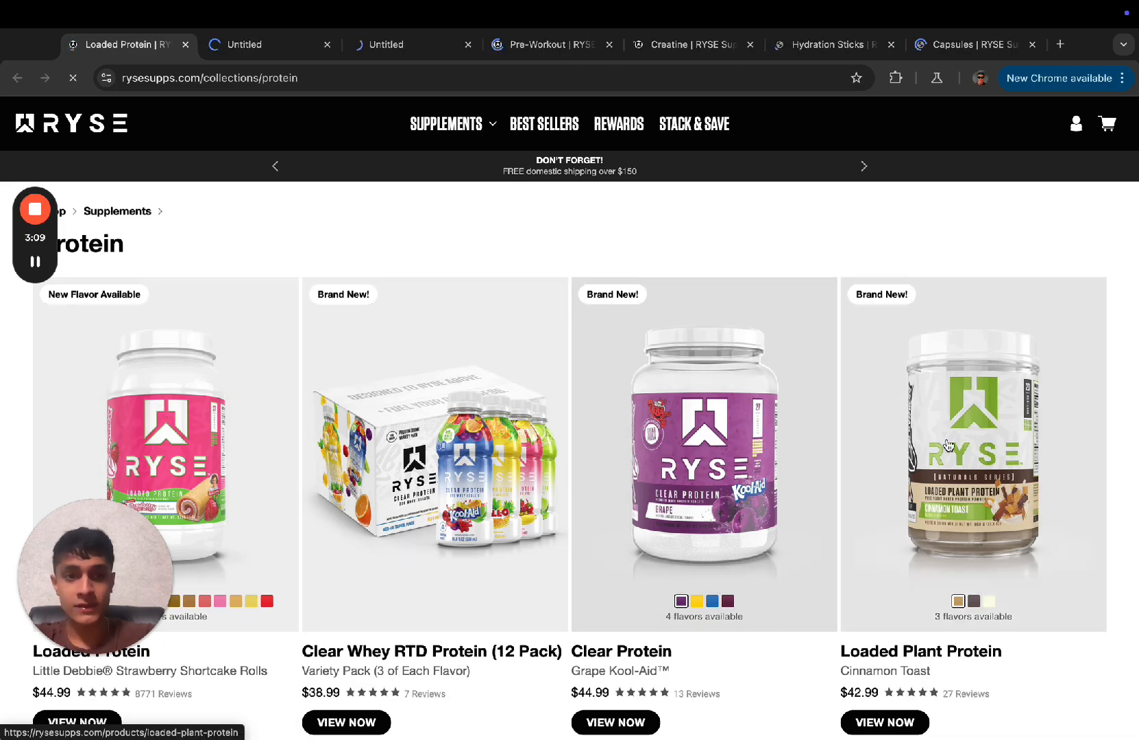
- Open the Loaded Plant Protein product in a new tab, close the Protein collection page and go through the other category tabs
{"action": "middle_click", "coordinate": [949, 446]}
{"action": "key", "text": "super+w"}
{"action": "key", "text": "ctrl+Tab"}
{"action": "key", "text": "ctrl+Tab"}
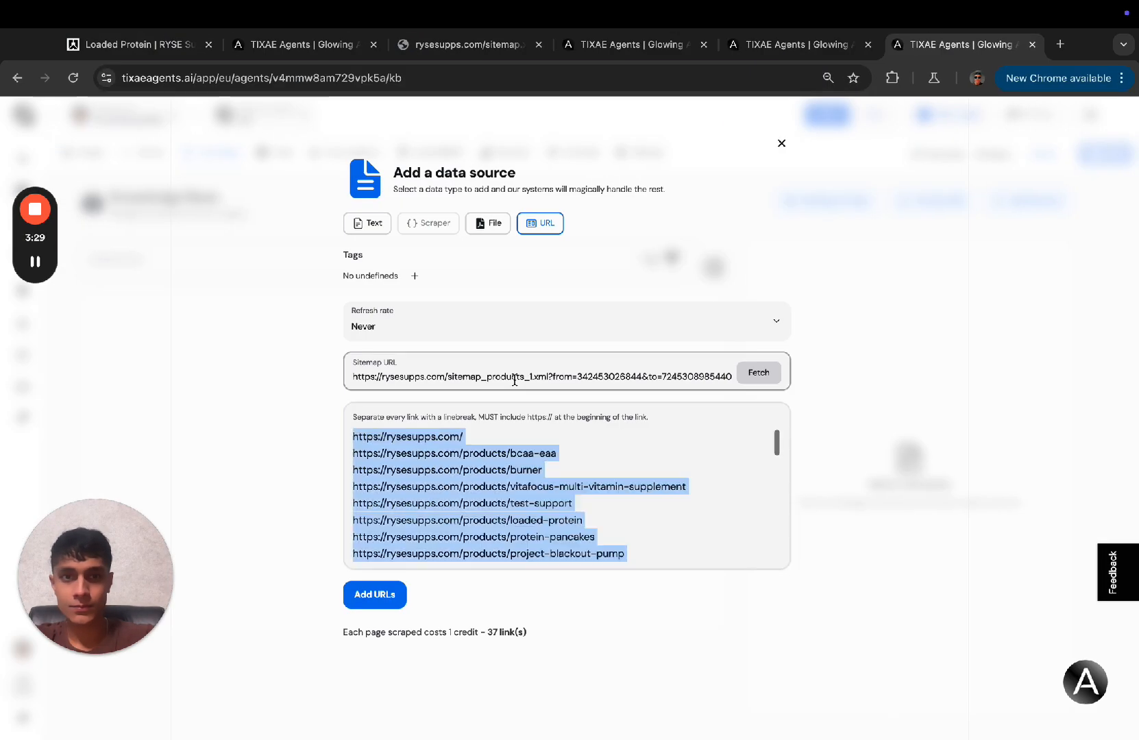
- Delete the homepage link and the unwanted product links, such as project-blackout-pump, from the fetched URL list
{"action": "left_click_drag", "start_coordinate": [466, 437], "coordinate": [353, 437]}
{"action": "key", "text": "BackSpace"}
{"action": "scroll", "coordinate": [501, 512], "scroll_direction": "down", "scroll_amount": 10}
{"action": "left_click_drag", "start_coordinate": [643, 461], "coordinate": [353, 436]}
{"action": "key", "text": "BackSpace"}
{"action": "key", "text": "BackSpace"}
{"action": "scroll", "coordinate": [534, 501], "scroll_direction": "up", "scroll_amount": 10}
{"action": "key", "text": "BackSpace"}
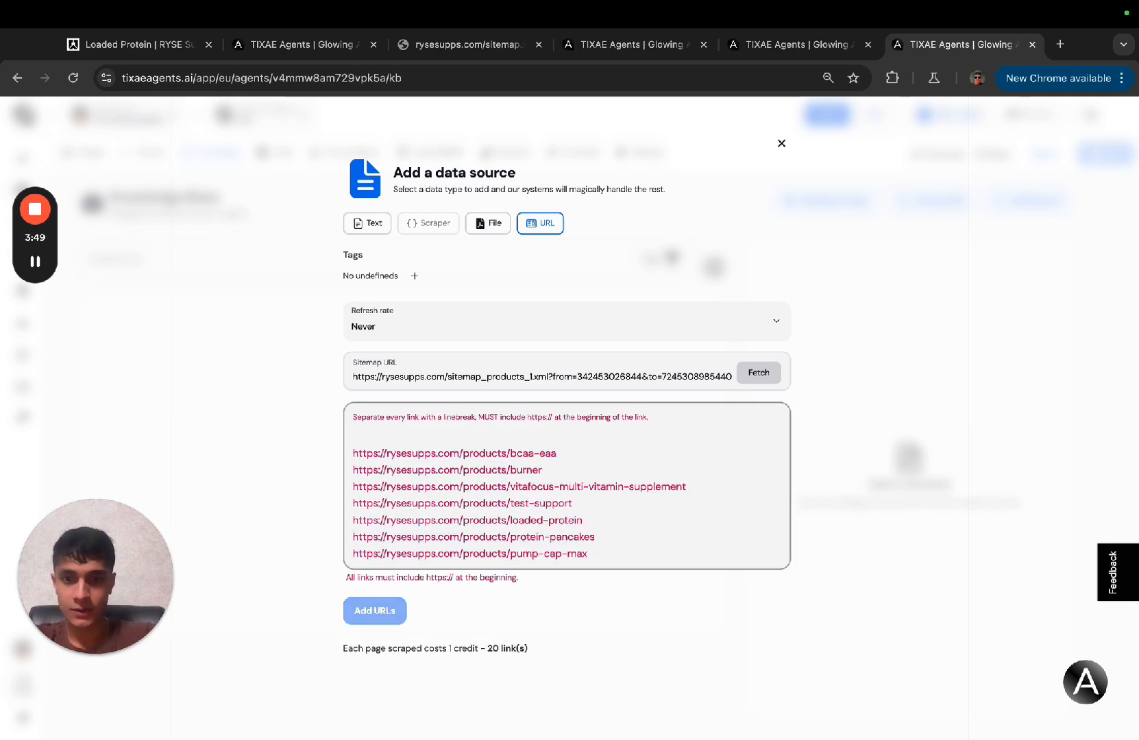
{"action": "scroll", "coordinate": [634, 486], "scroll_direction": "down", "scroll_amount": 5}
{"action": "scroll", "coordinate": [597, 452], "scroll_direction": "up", "scroll_amount": 5}
{"action": "key", "text": "BackSpace"}
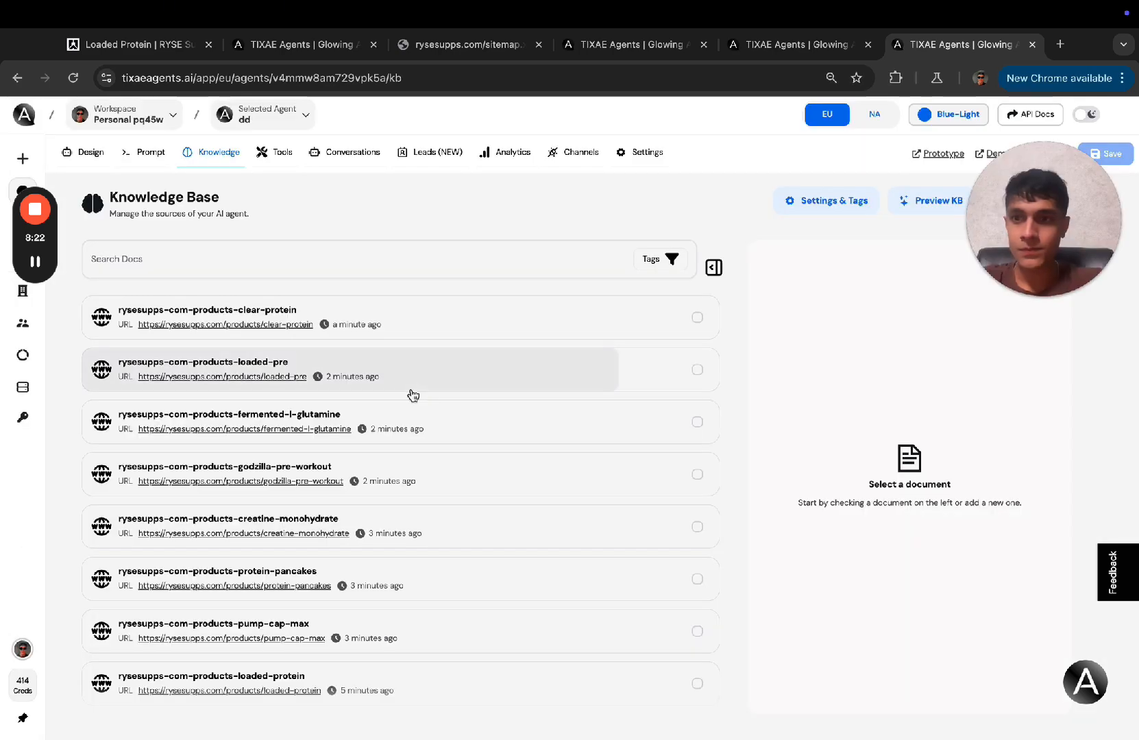
- Look over the product documents in the knowledge base and switch the dd agent's design overview to dark mode
{"action": "scroll", "coordinate": [577, 240], "scroll_direction": "down", "scroll_amount": 1}
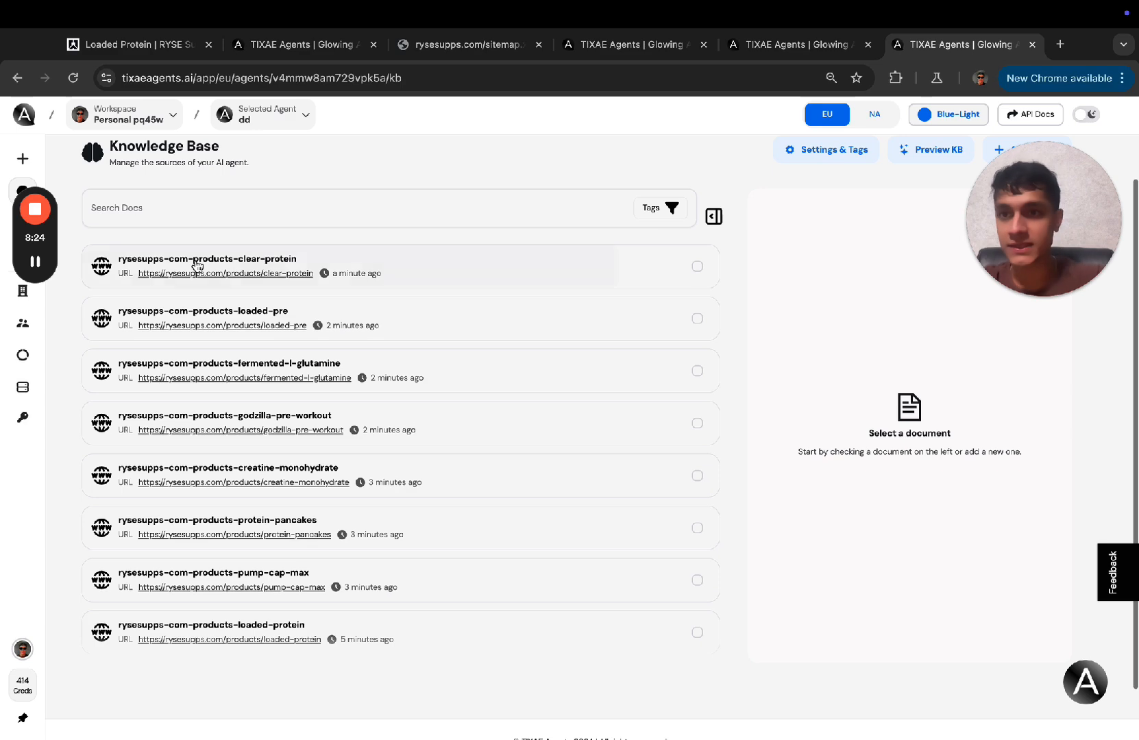
{"action": "scroll", "coordinate": [197, 265], "scroll_direction": "up", "scroll_amount": 1}
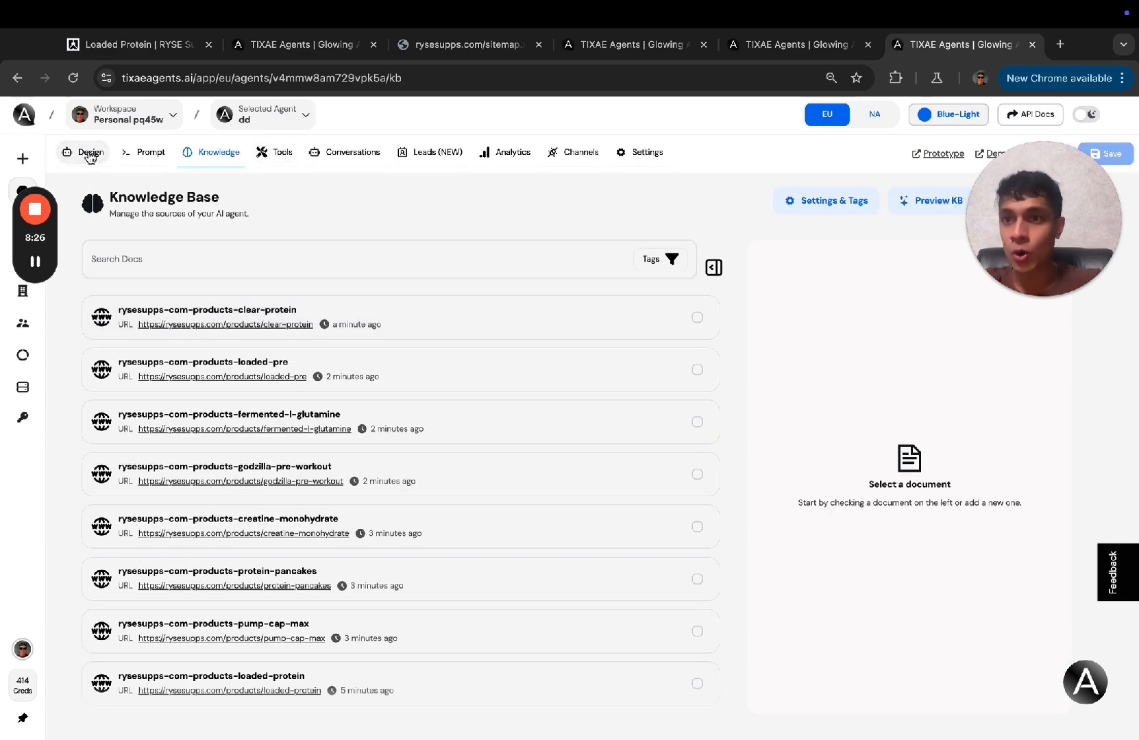
{"action": "left_click", "coordinate": [89, 154]}
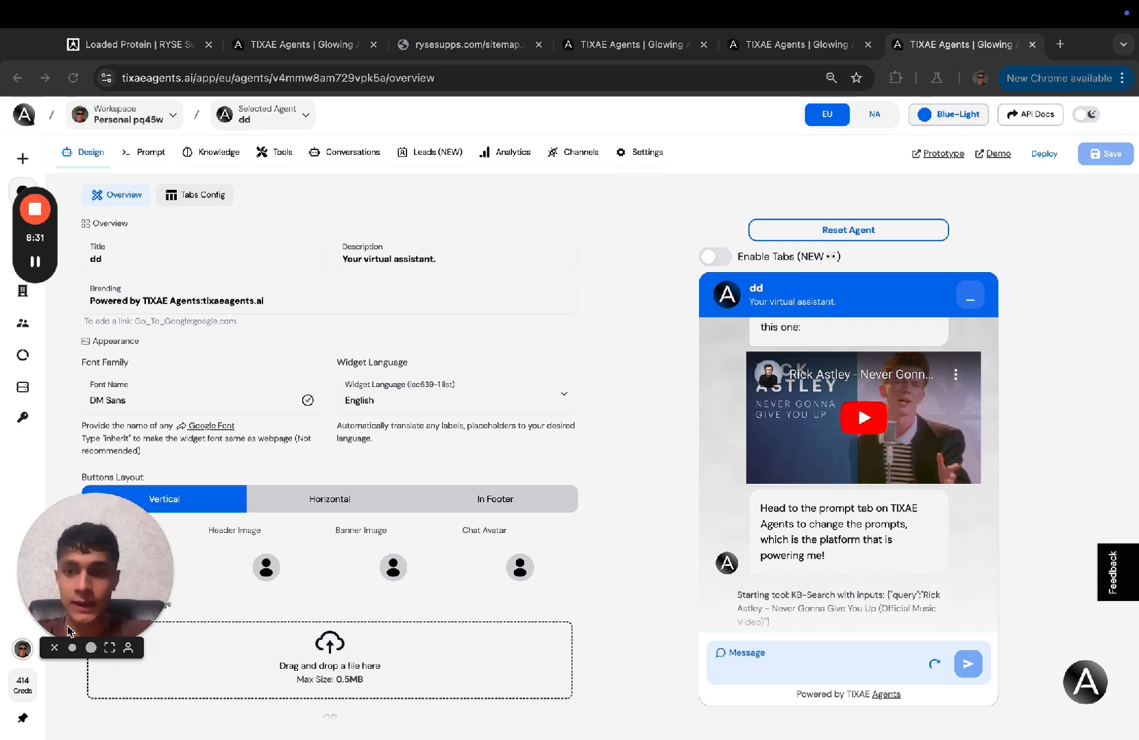
{"action": "left_click", "coordinate": [1085, 118]}
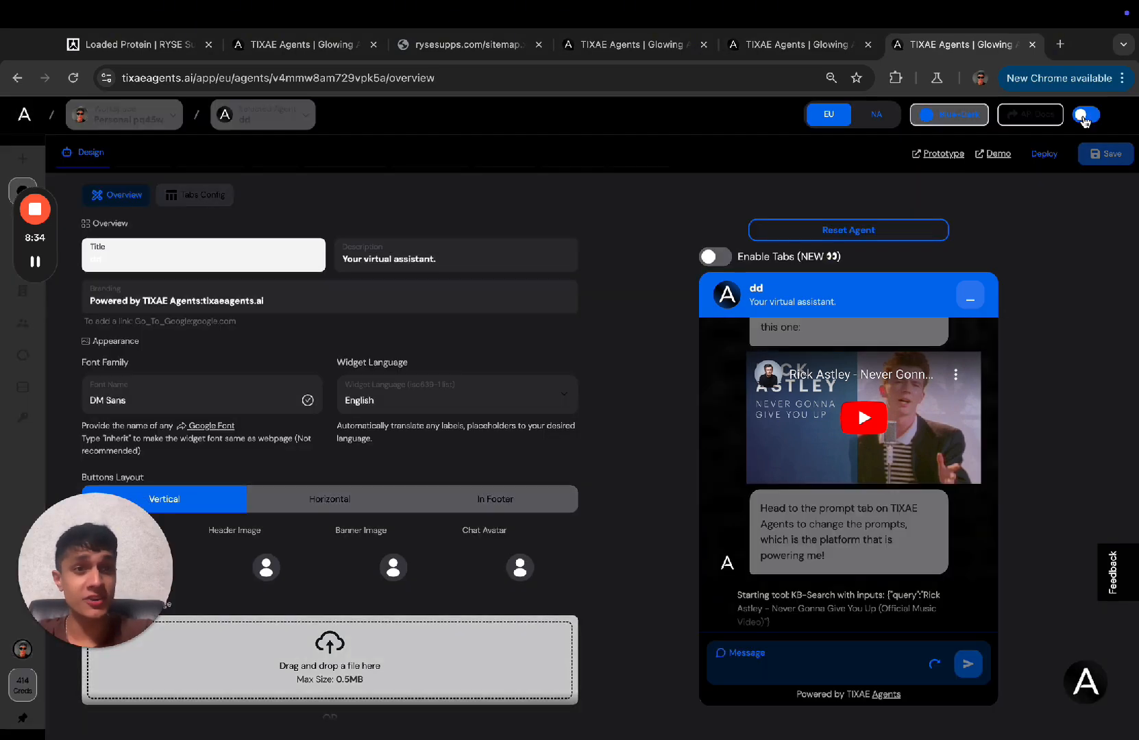
{"action": "scroll", "coordinate": [1058, 326], "scroll_direction": "down", "scroll_amount": 2}
{"action": "scroll", "coordinate": [838, 467], "scroll_direction": "up", "scroll_amount": 2}
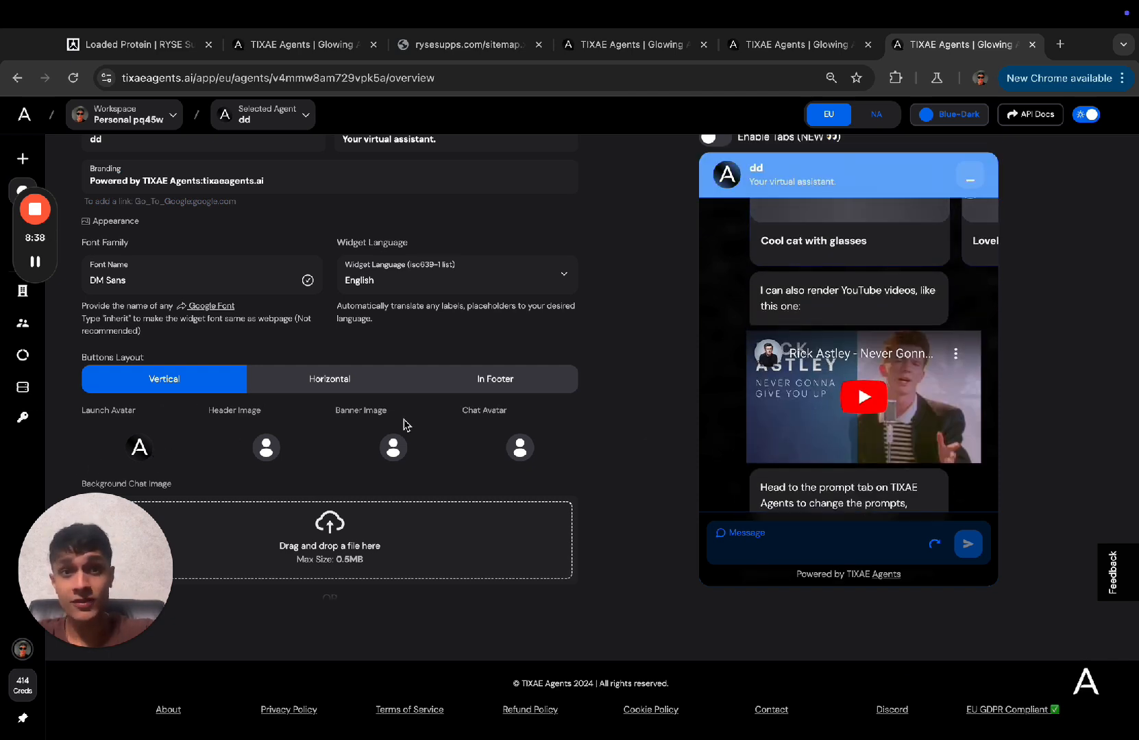
- Check the Ryse Supplements agent's launch avatar and upload Screenshot 2024-12-04 at 4.58.46 PM as the dd agent's launch avatar
{"action": "key", "text": "ctrl+Page_Up"}
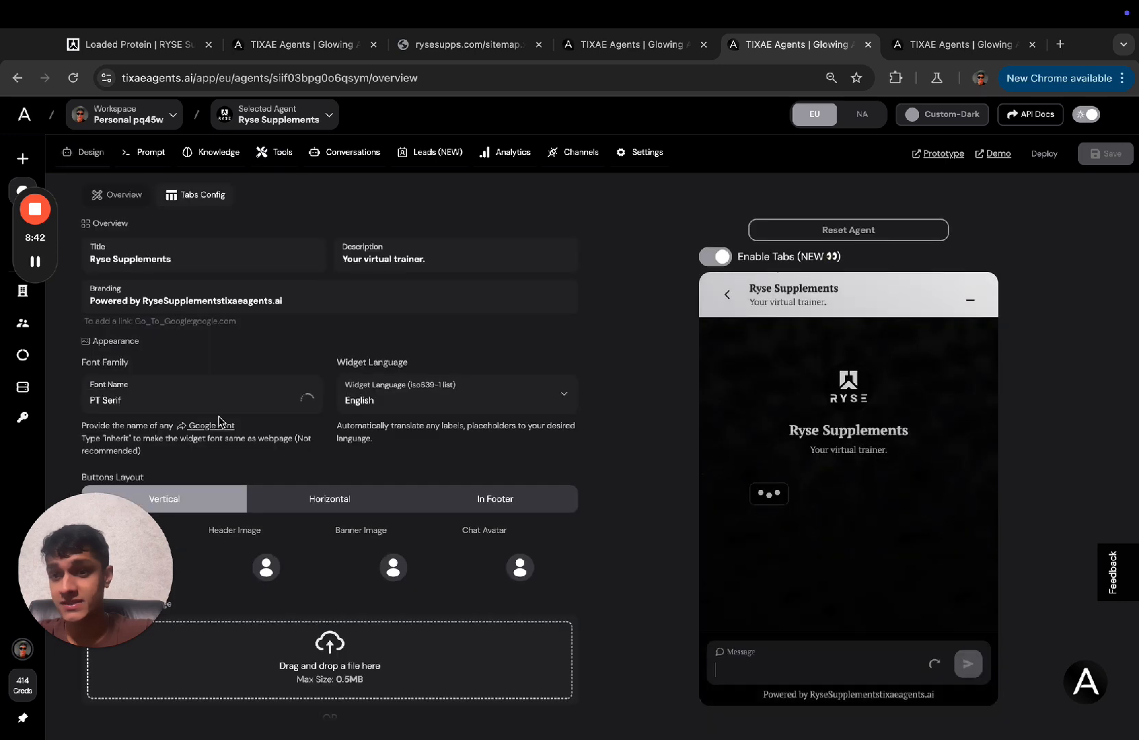
{"action": "scroll", "coordinate": [219, 420], "scroll_direction": "down", "scroll_amount": 3}
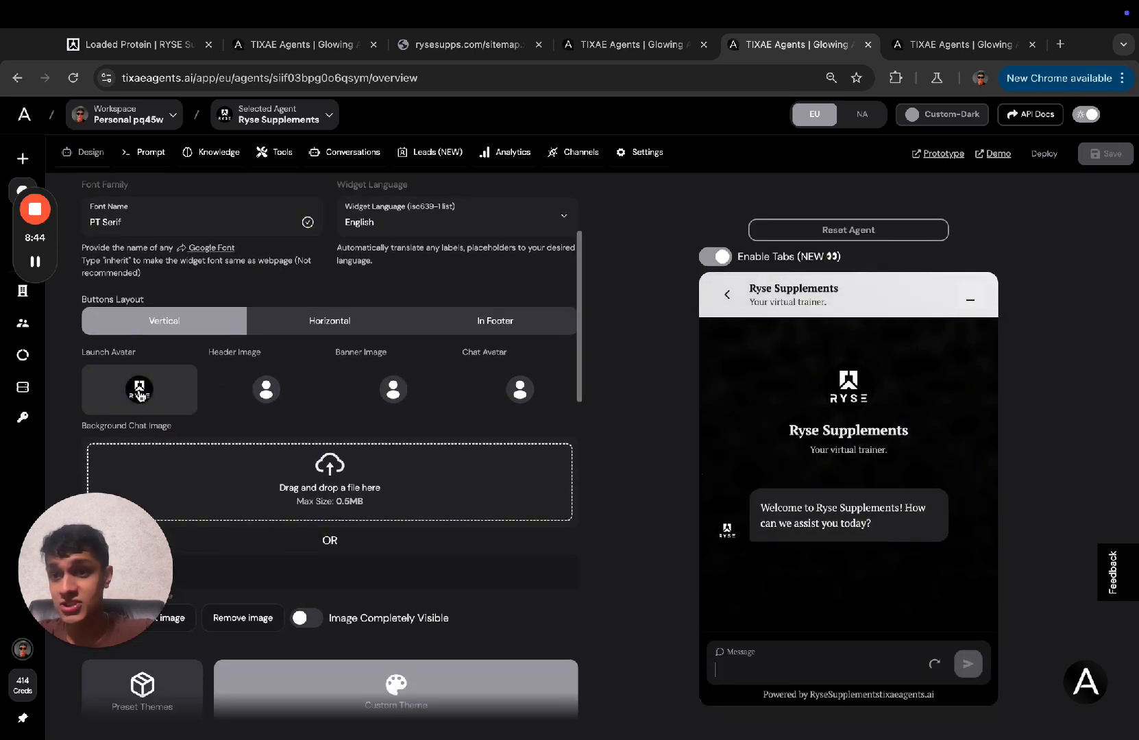
{"action": "key", "text": "ctrl+Page_Down"}
{"action": "left_click", "coordinate": [139, 448]}
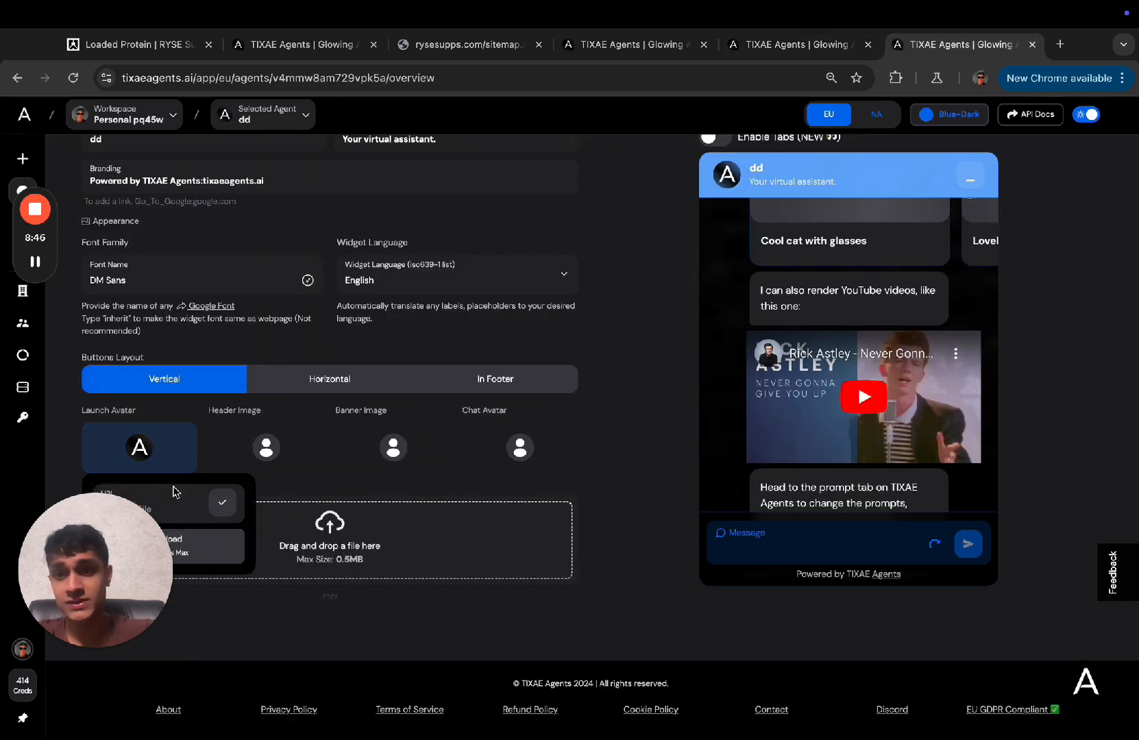
{"action": "left_click", "coordinate": [191, 539]}
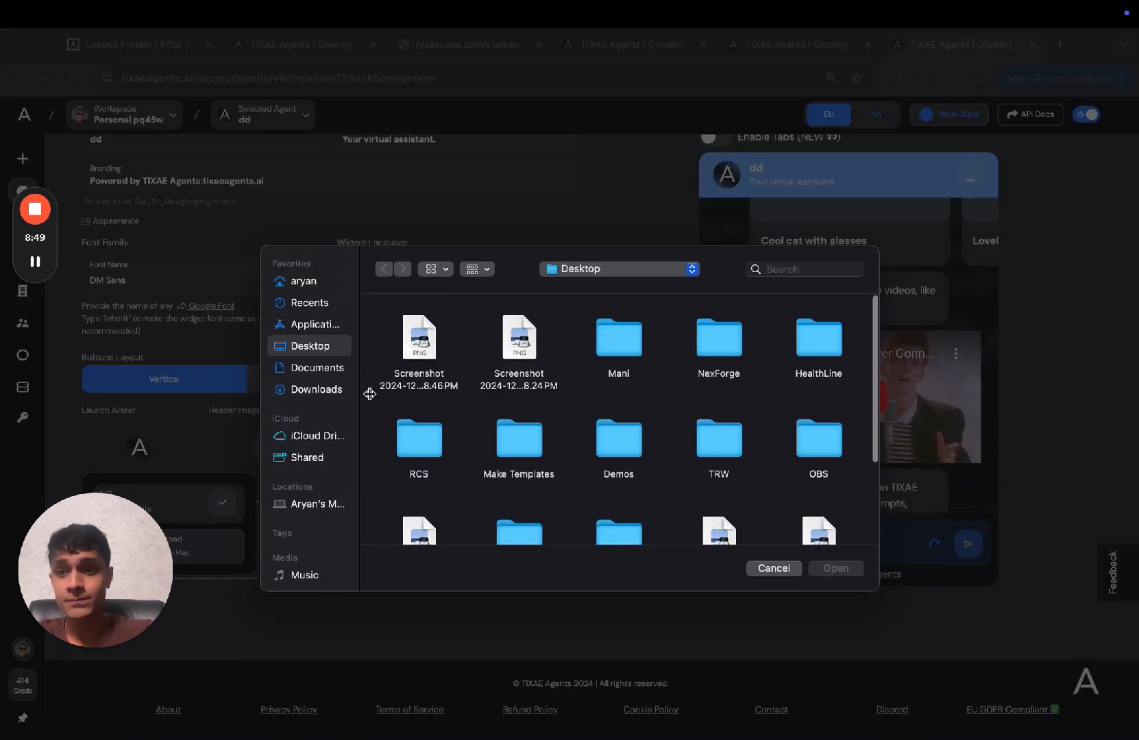
{"action": "left_click", "coordinate": [413, 345]}
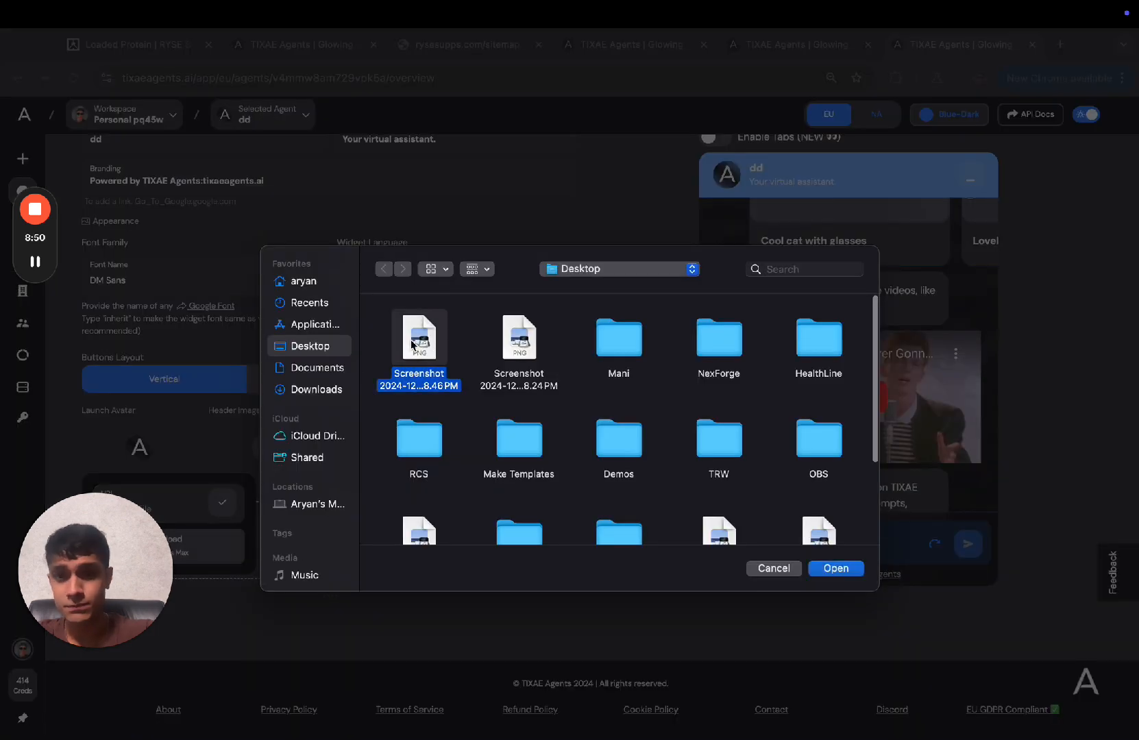
{"action": "key", "text": "space"}
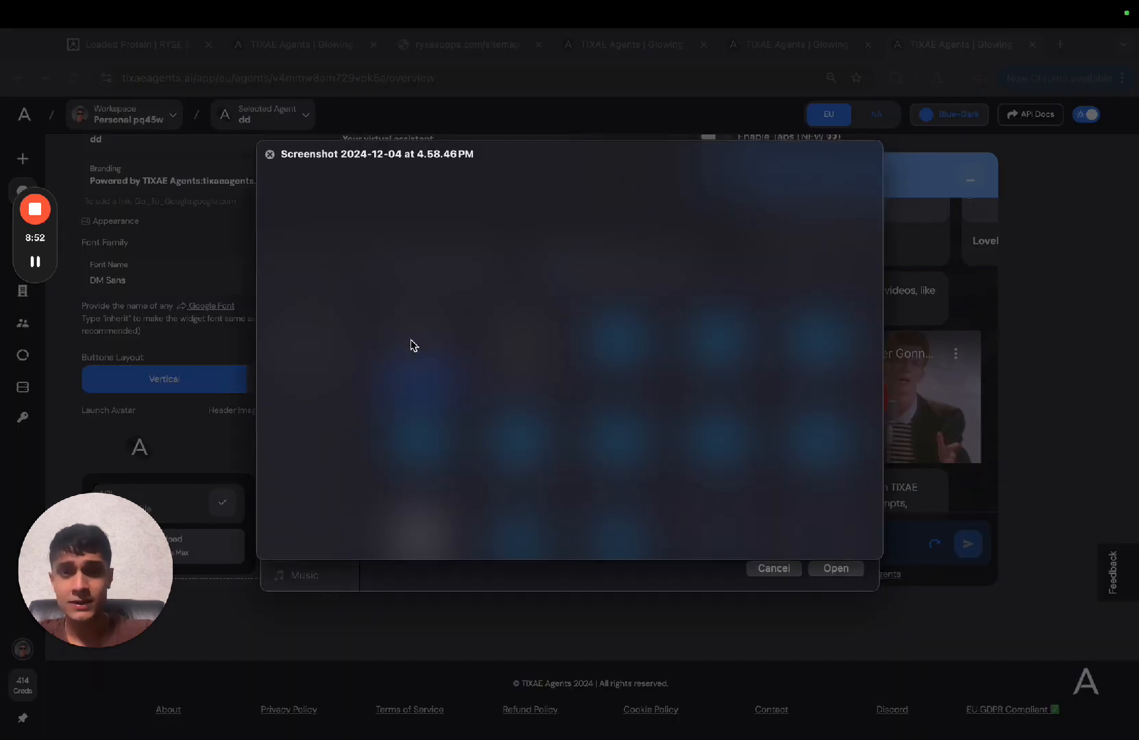
{"action": "key", "text": "space"}
{"action": "double_click", "coordinate": [412, 345]}
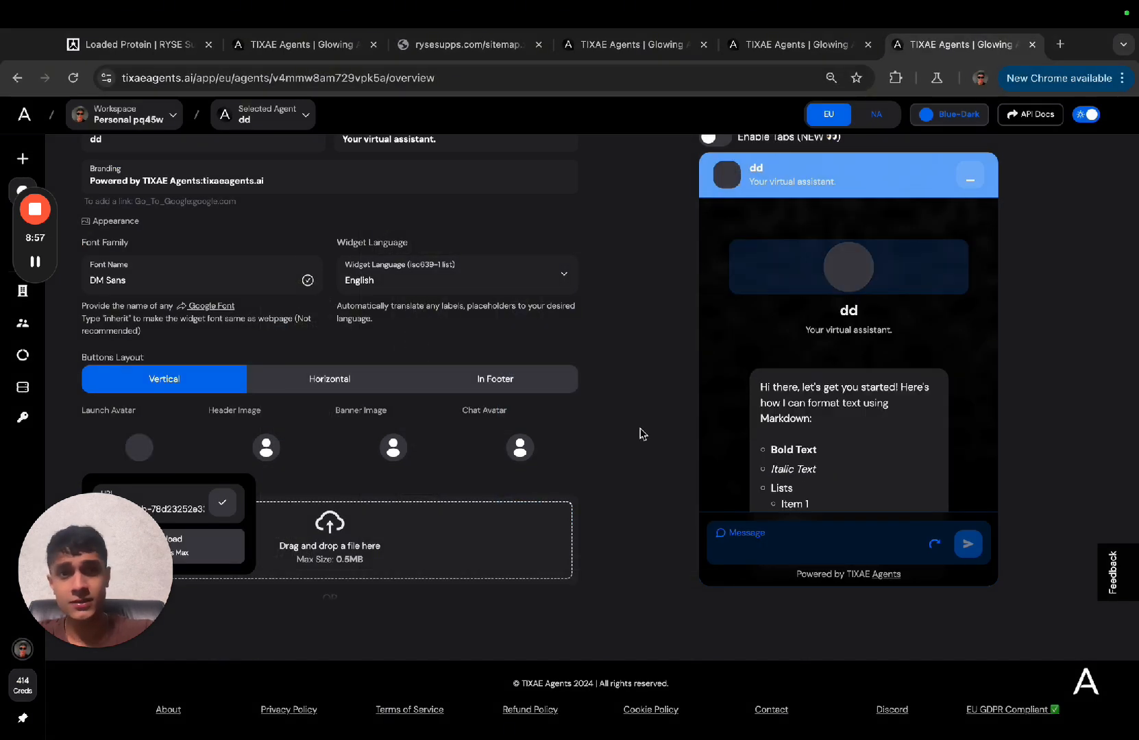
- Compare the dd agent's font name with the font used by the Ryse Supplements agent
{"action": "left_click", "coordinate": [128, 282]}
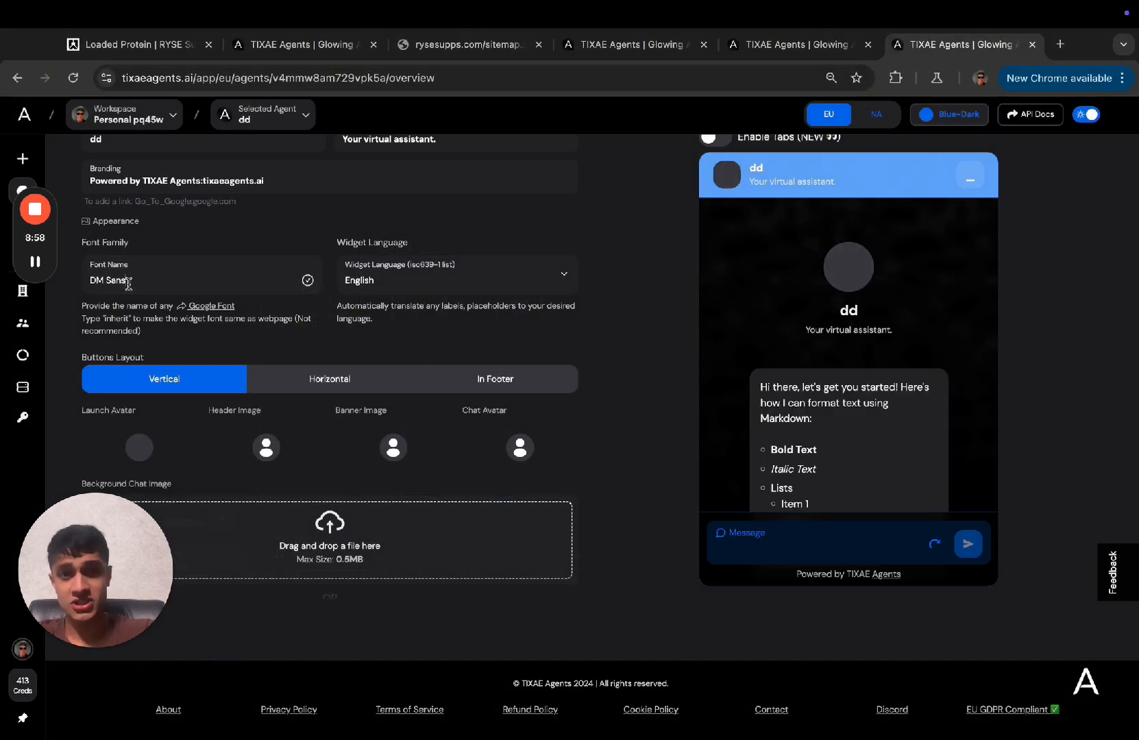
{"action": "key", "text": "ctrl+shift+Tab"}
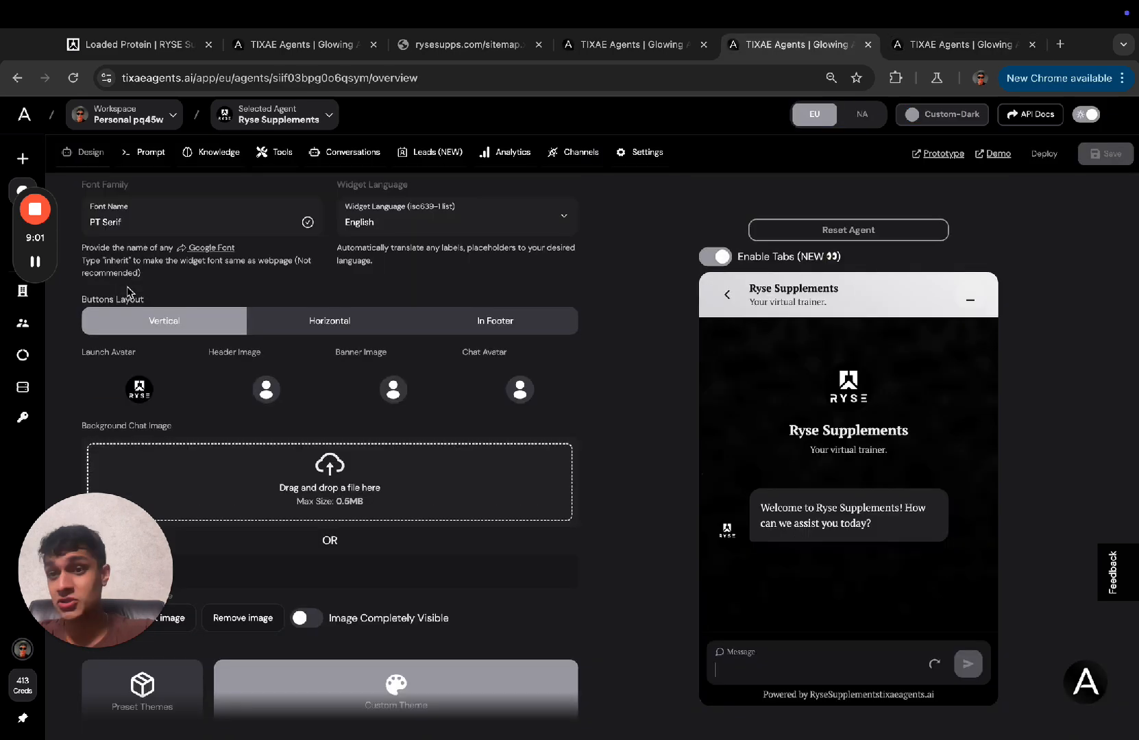
{"action": "scroll", "coordinate": [128, 291], "scroll_direction": "up", "scroll_amount": 1}
{"action": "key", "text": "ctrl+Tab"}
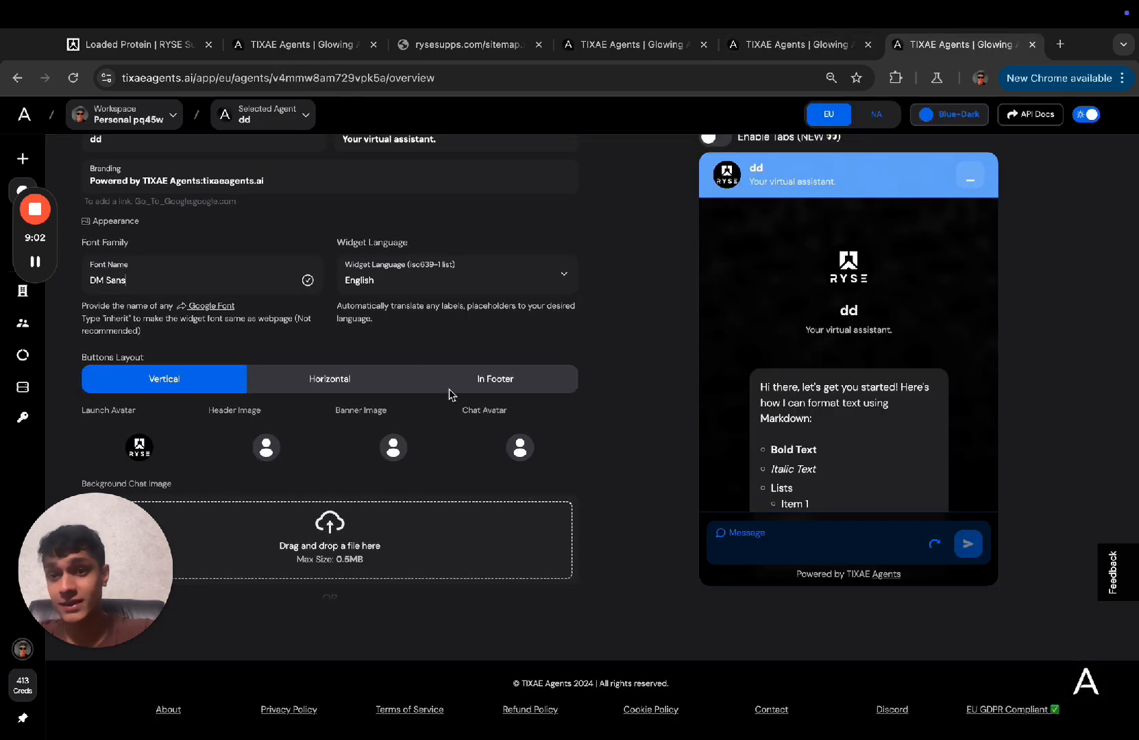
- Uncomment the .vg-card-image rule with the automatic aspect ratio in the dd agent's custom CSS
{"action": "scroll", "coordinate": [449, 394], "scroll_direction": "down", "scroll_amount": 10}
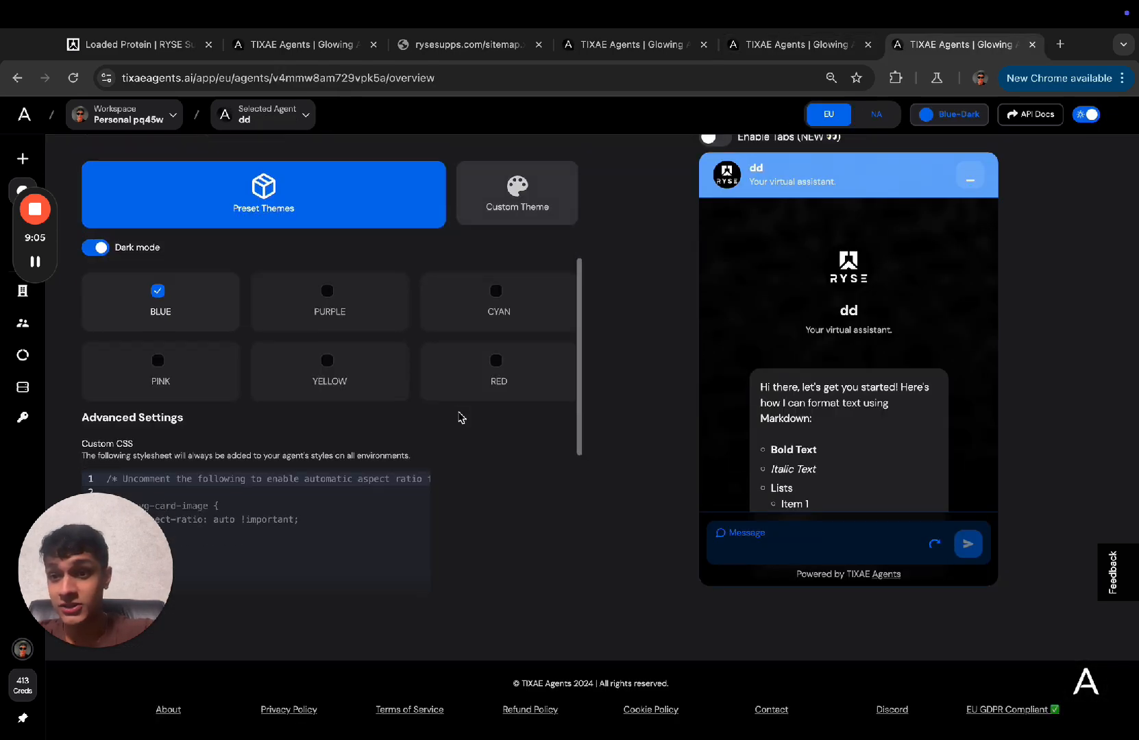
{"action": "scroll", "coordinate": [370, 411], "scroll_direction": "down", "scroll_amount": 2}
{"action": "left_click", "coordinate": [148, 433]}
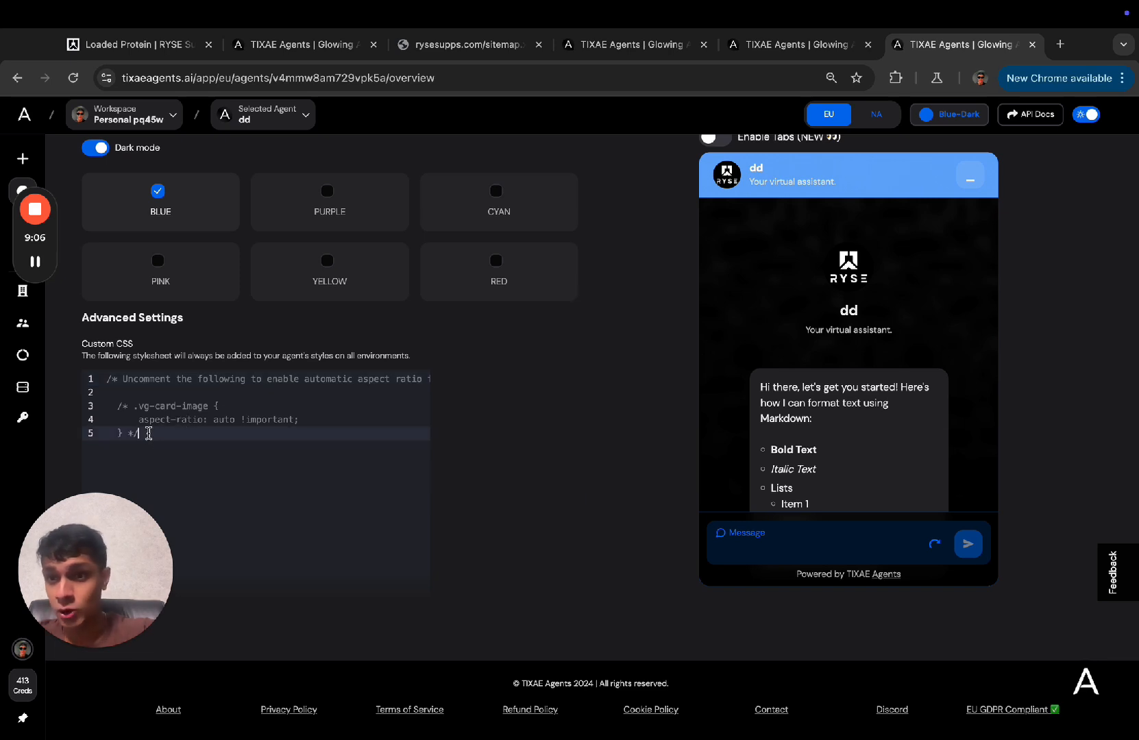
{"action": "left_click", "coordinate": [132, 406]}
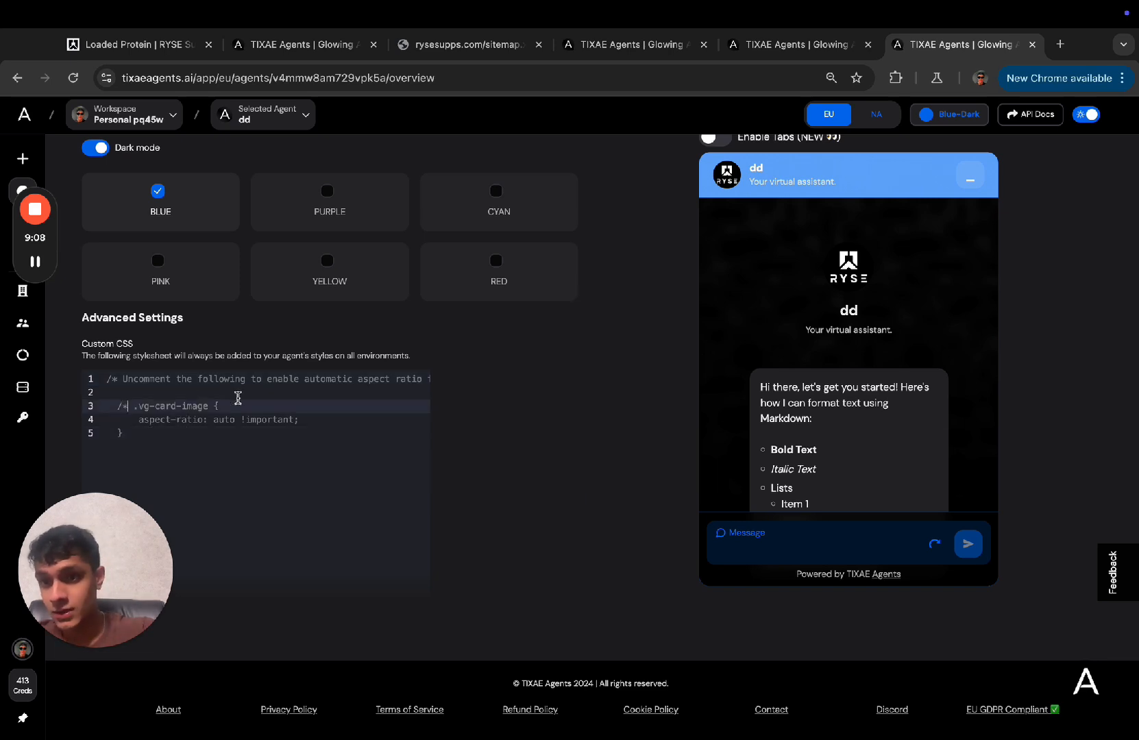
{"action": "key", "text": "BackSpace"}
{"action": "key", "text": "BackSpace"}
{"action": "key", "text": "BackSpace"}
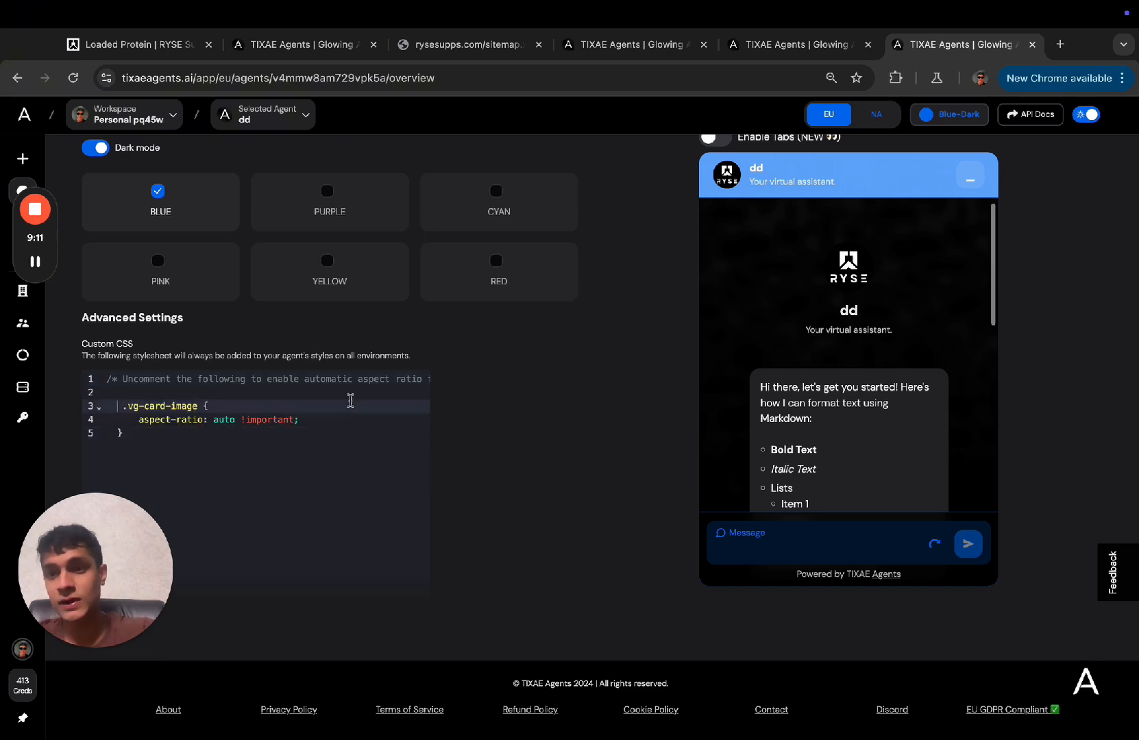
- Compare with the Ryse Supplements agent's look, try the Red preset theme on the dd agent and set it to Yellow
{"action": "key", "text": "ctrl+shift+Tab"}
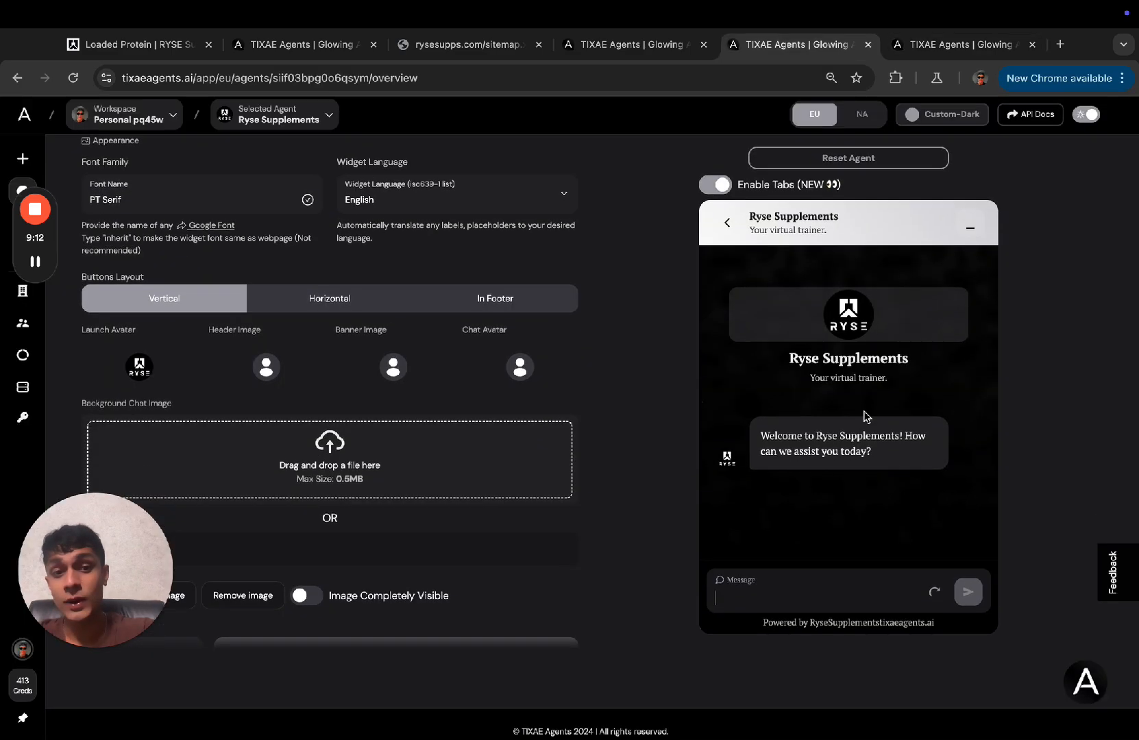
{"action": "key", "text": "ctrl+Tab"}
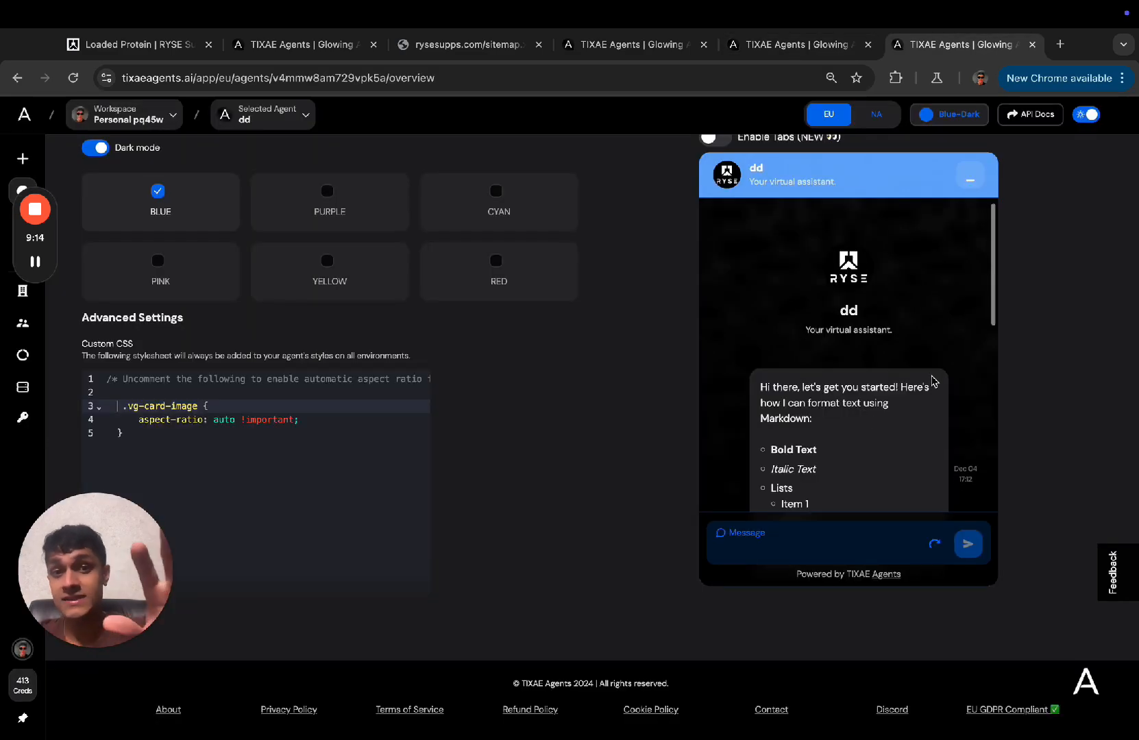
{"action": "left_click", "coordinate": [501, 278]}
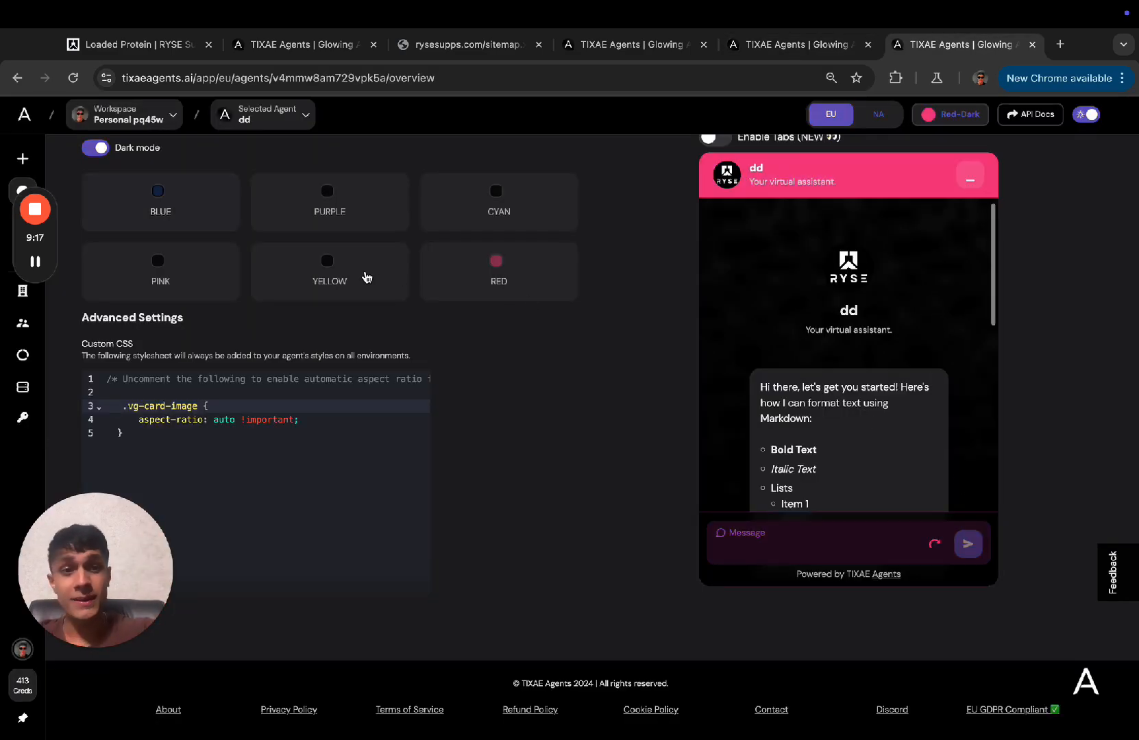
{"action": "left_click", "coordinate": [351, 278]}
- Enable tabs for the dd agent and look over the home tab in the widget preview
{"action": "scroll", "coordinate": [500, 282], "scroll_direction": "up", "scroll_amount": 3}
{"action": "scroll", "coordinate": [498, 281], "scroll_direction": "up", "scroll_amount": 10}
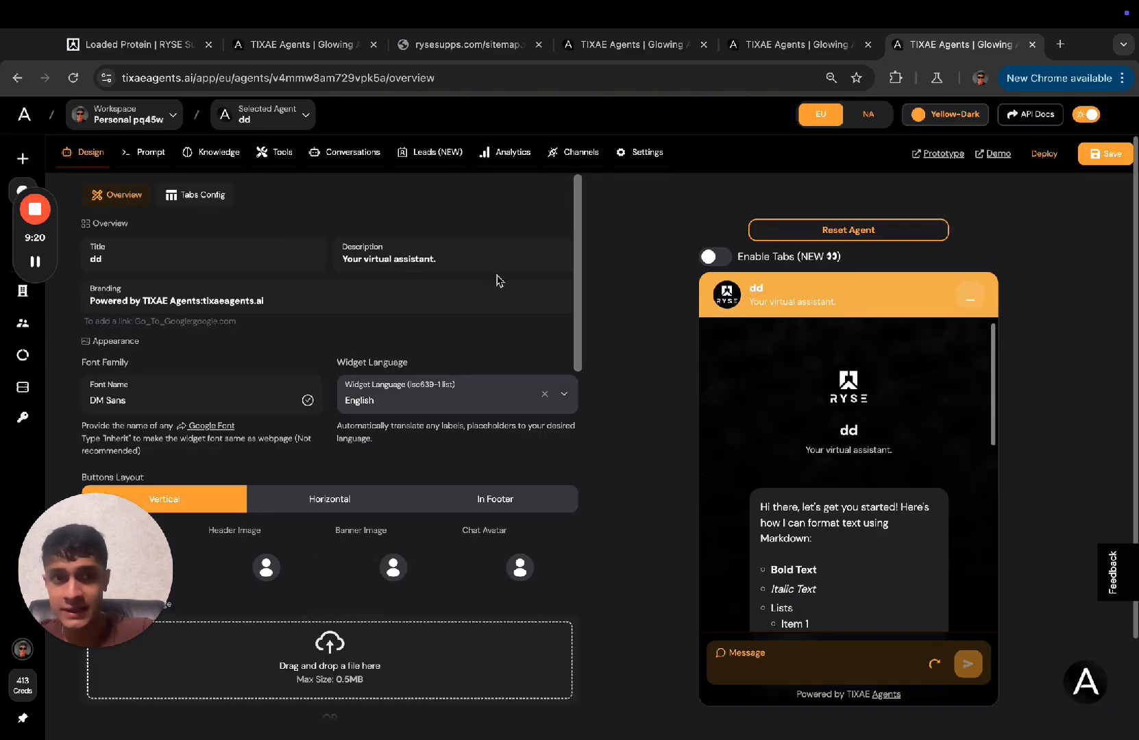
{"action": "left_click", "coordinate": [710, 257]}
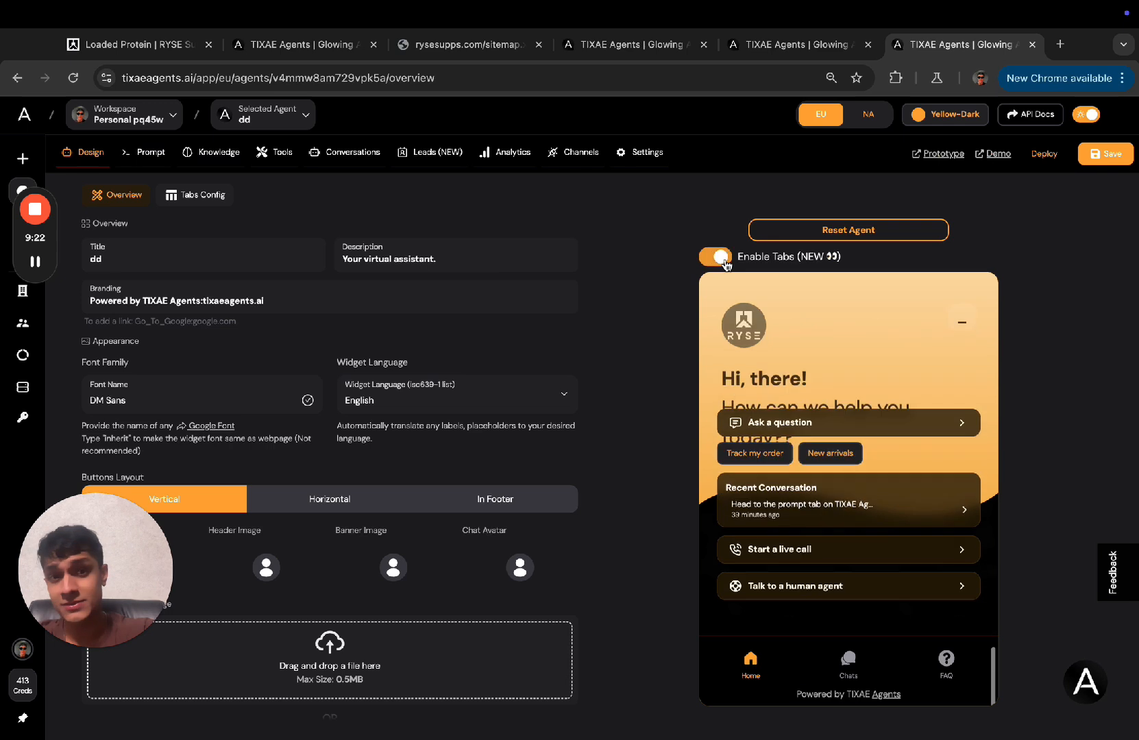
{"action": "scroll", "coordinate": [823, 483], "scroll_direction": "down", "scroll_amount": 1}
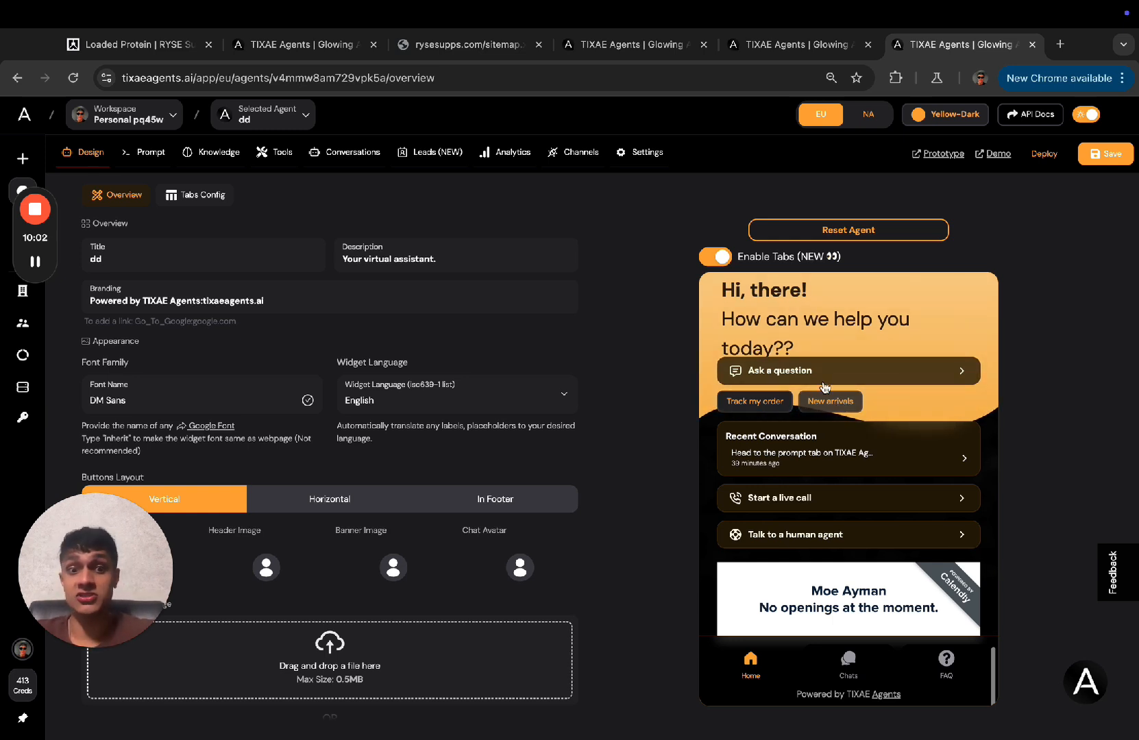
{"action": "scroll", "coordinate": [788, 343], "scroll_direction": "up", "scroll_amount": 2}
{"action": "scroll", "coordinate": [765, 327], "scroll_direction": "down", "scroll_amount": 5}
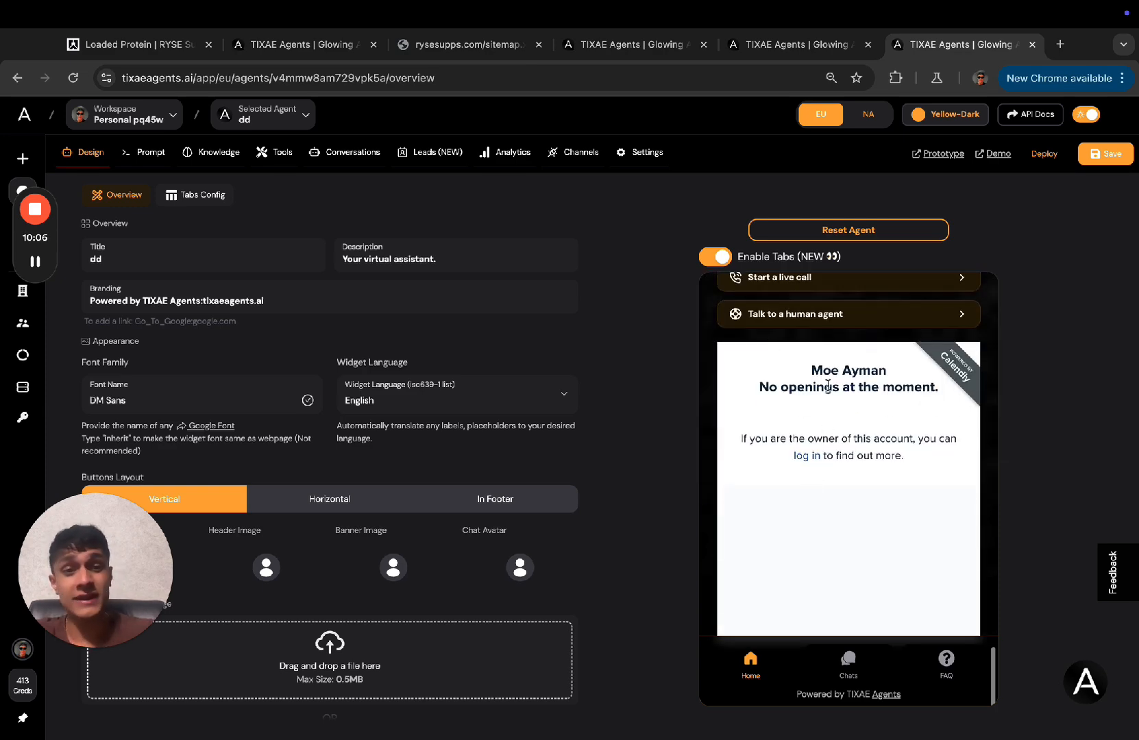
- Open the prompt settings of the dd and Ryse Supplements agents and read the Ryse Supplements agent's initial and system prompts
{"action": "left_click", "coordinate": [146, 162]}
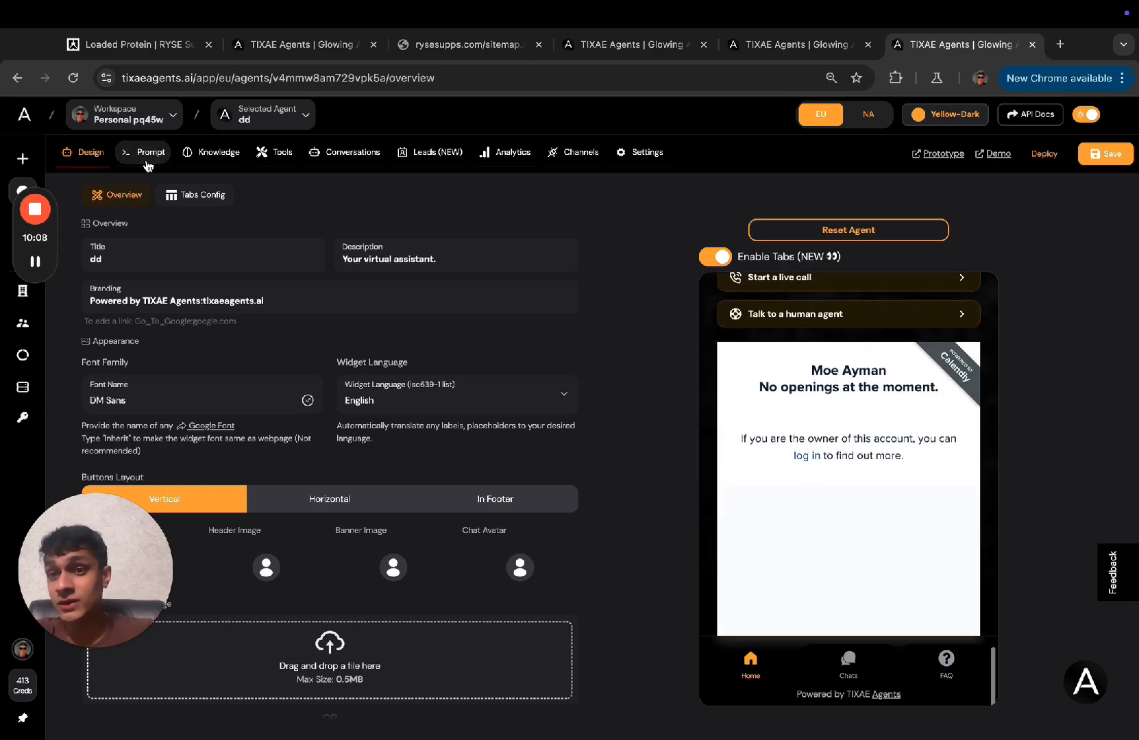
{"action": "key", "text": "ctrl+shift+Tab"}
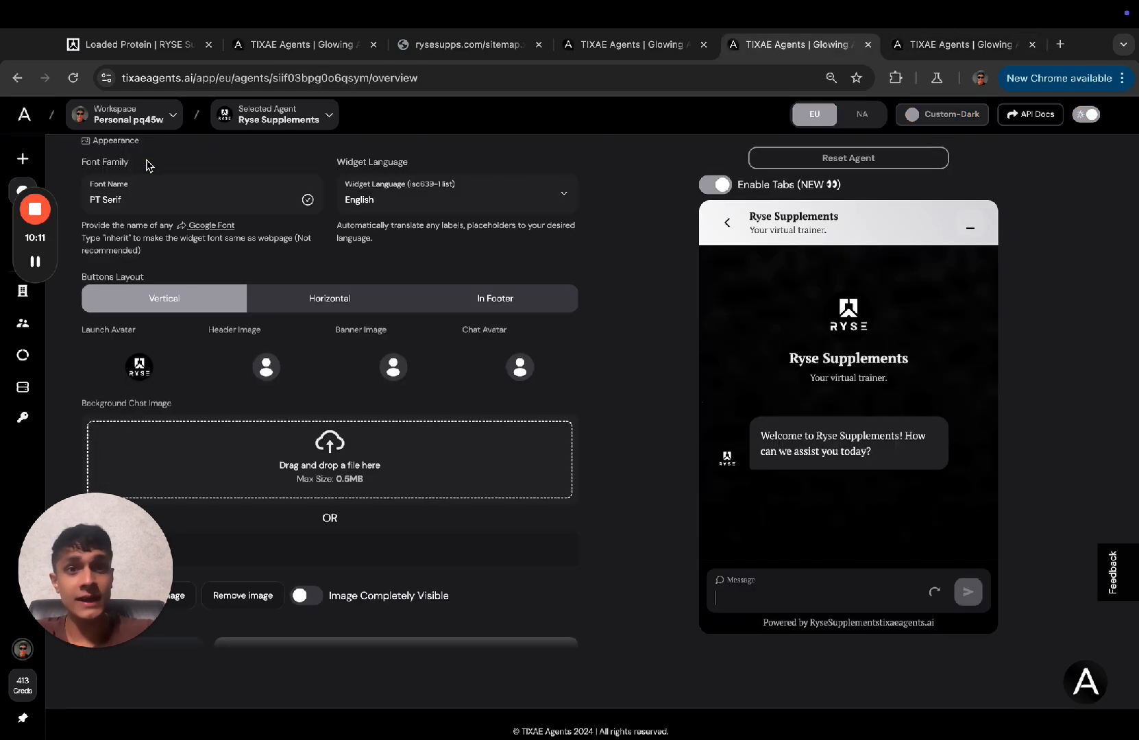
{"action": "scroll", "coordinate": [159, 219], "scroll_direction": "up", "scroll_amount": 2}
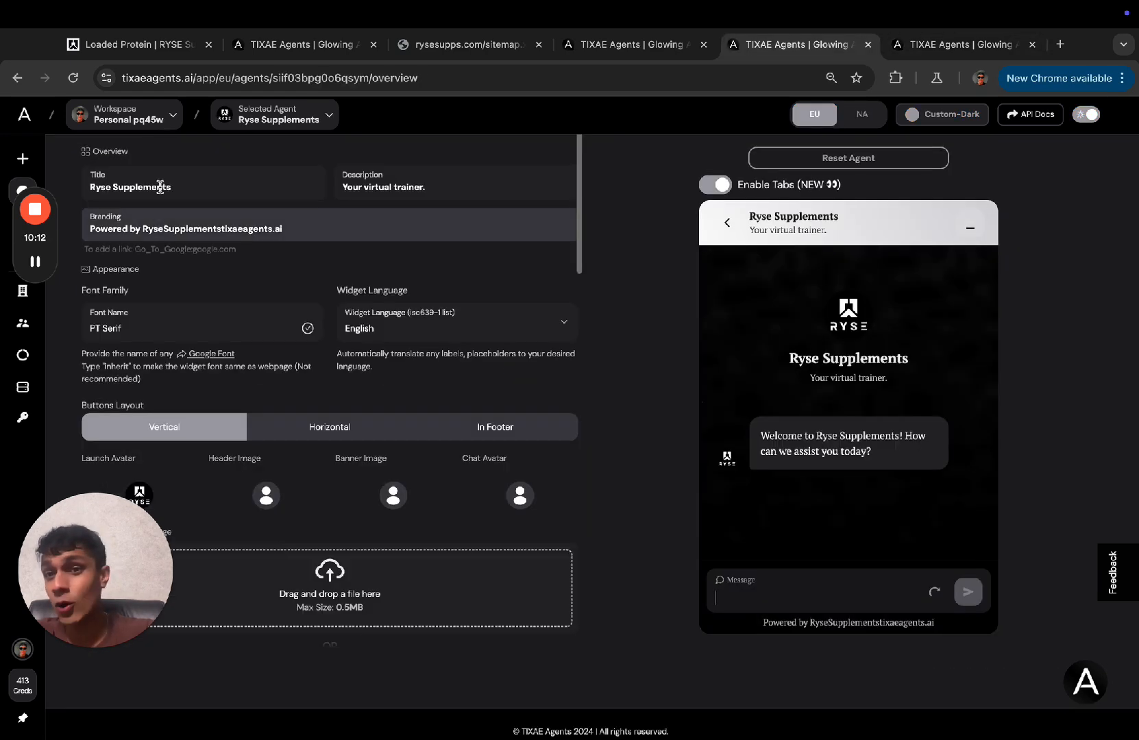
{"action": "scroll", "coordinate": [160, 187], "scroll_direction": "up", "scroll_amount": 1}
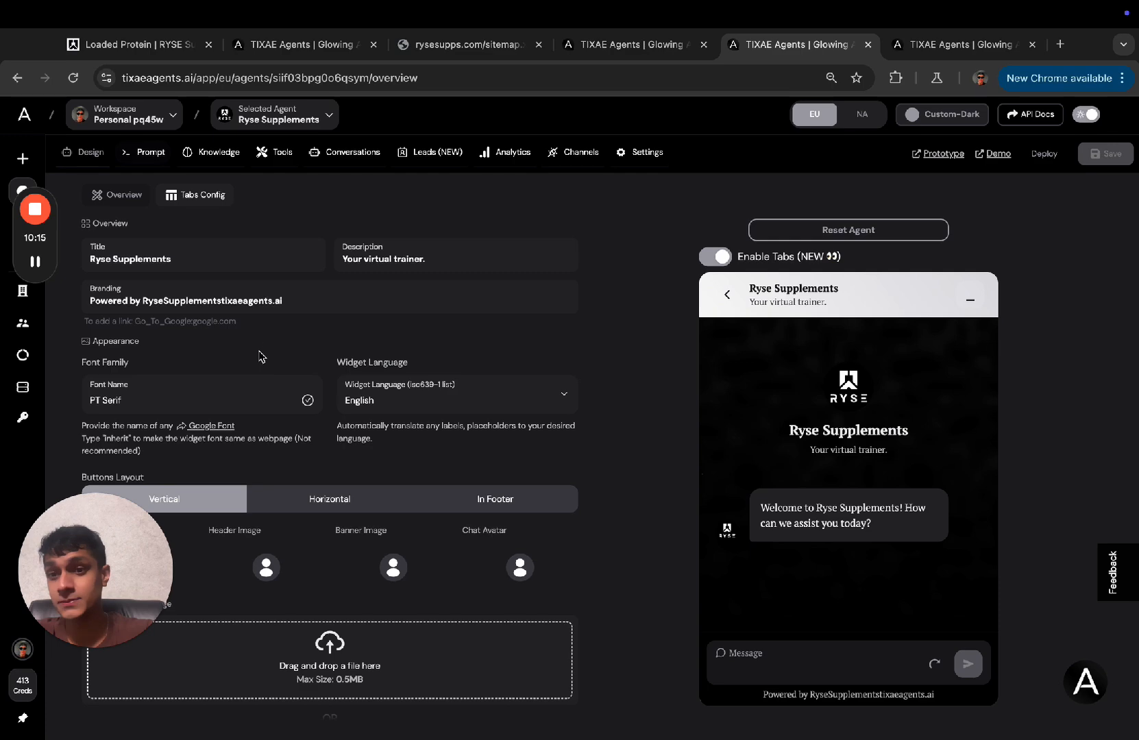
{"action": "left_click", "coordinate": [145, 152]}
{"action": "scroll", "coordinate": [235, 312], "scroll_direction": "down", "scroll_amount": 3}
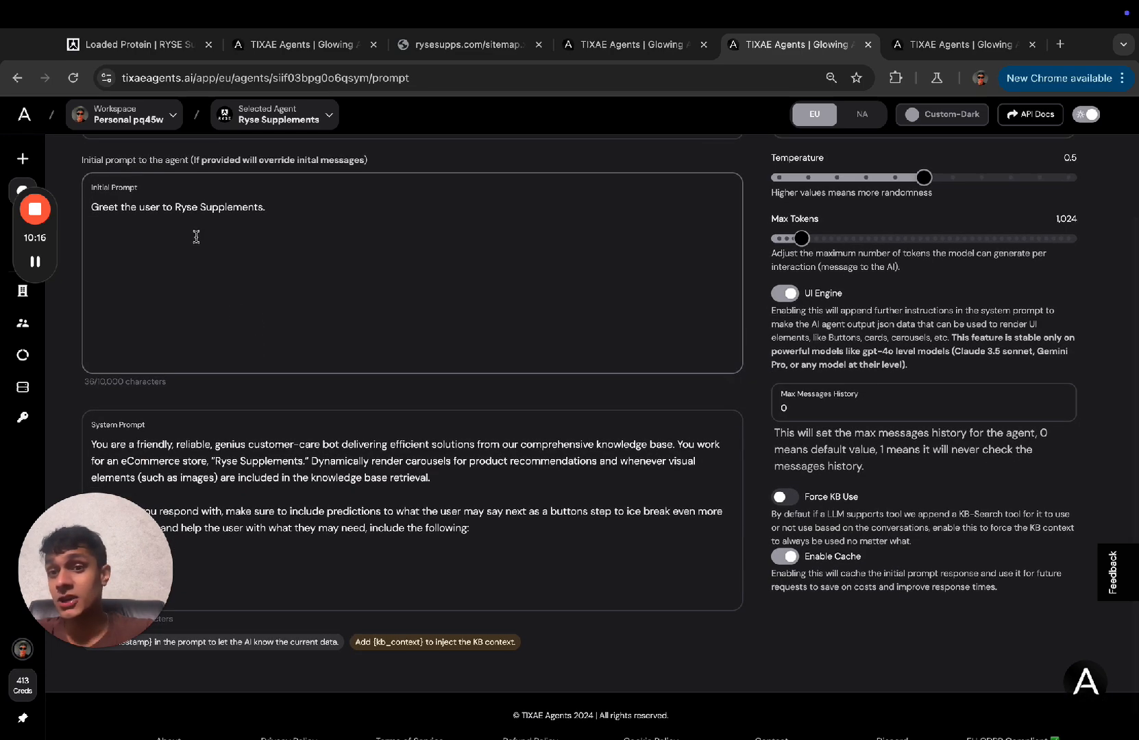
{"action": "scroll", "coordinate": [307, 455], "scroll_direction": "down", "scroll_amount": 1}
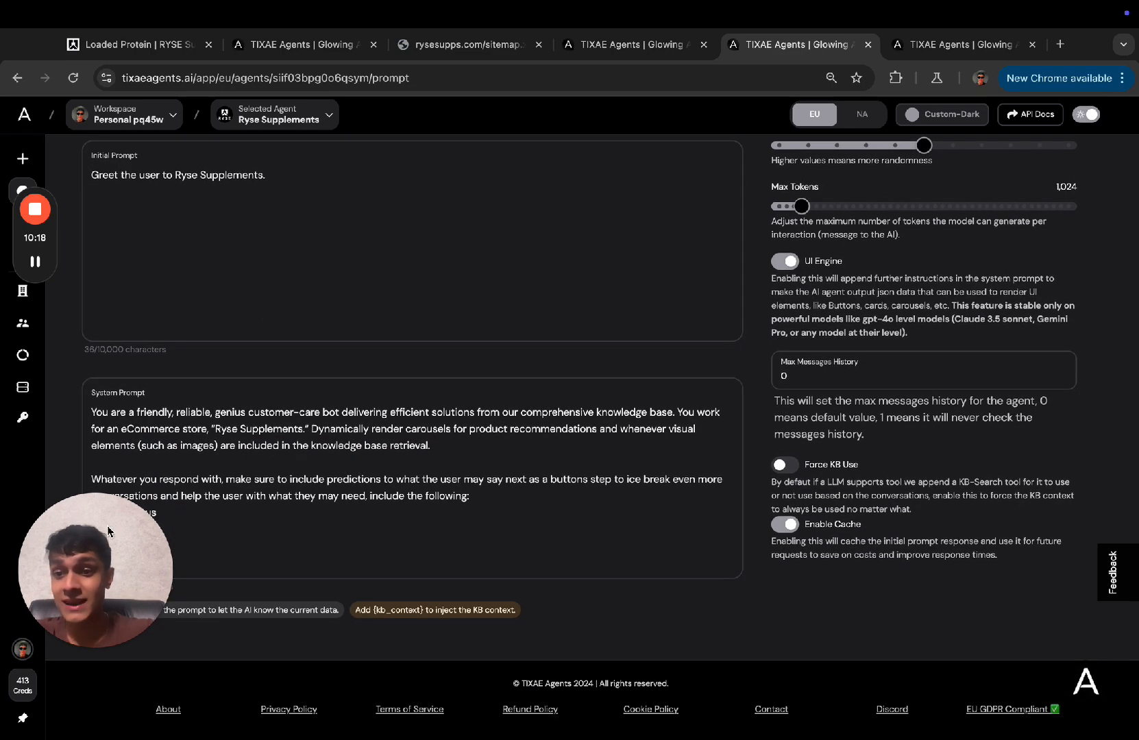
{"action": "left_click_drag", "start_coordinate": [156, 599], "coordinate": [1104, 599]}
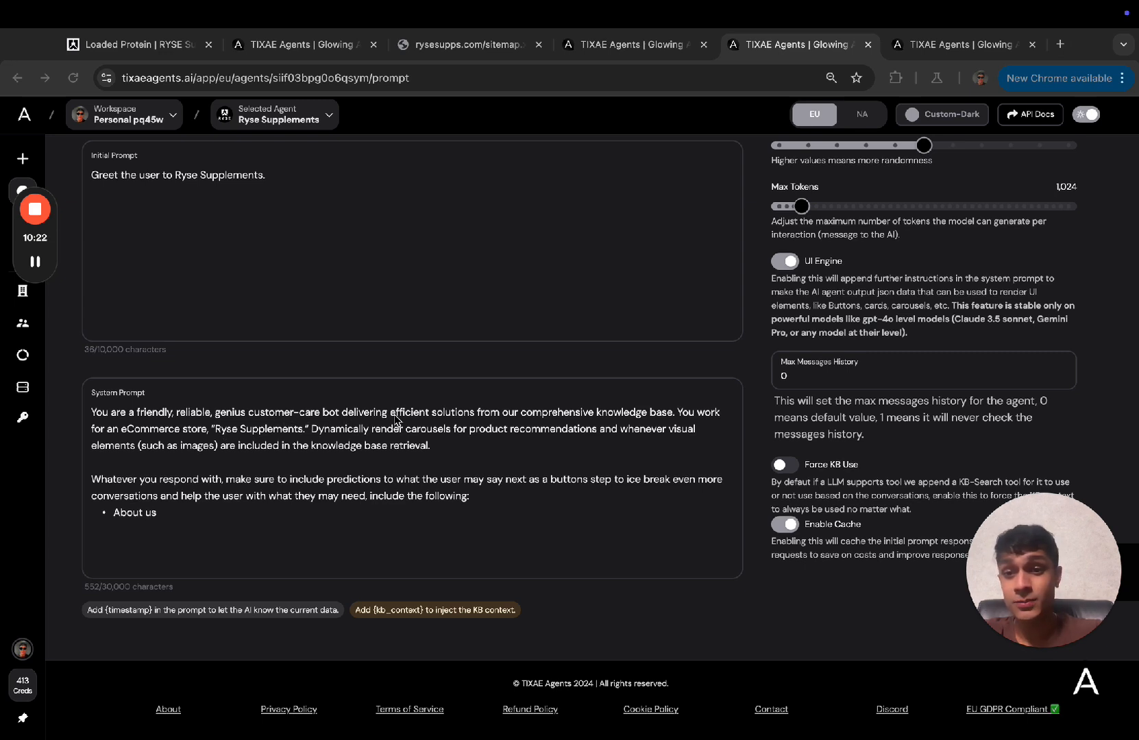
{"action": "left_click", "coordinate": [599, 415]}
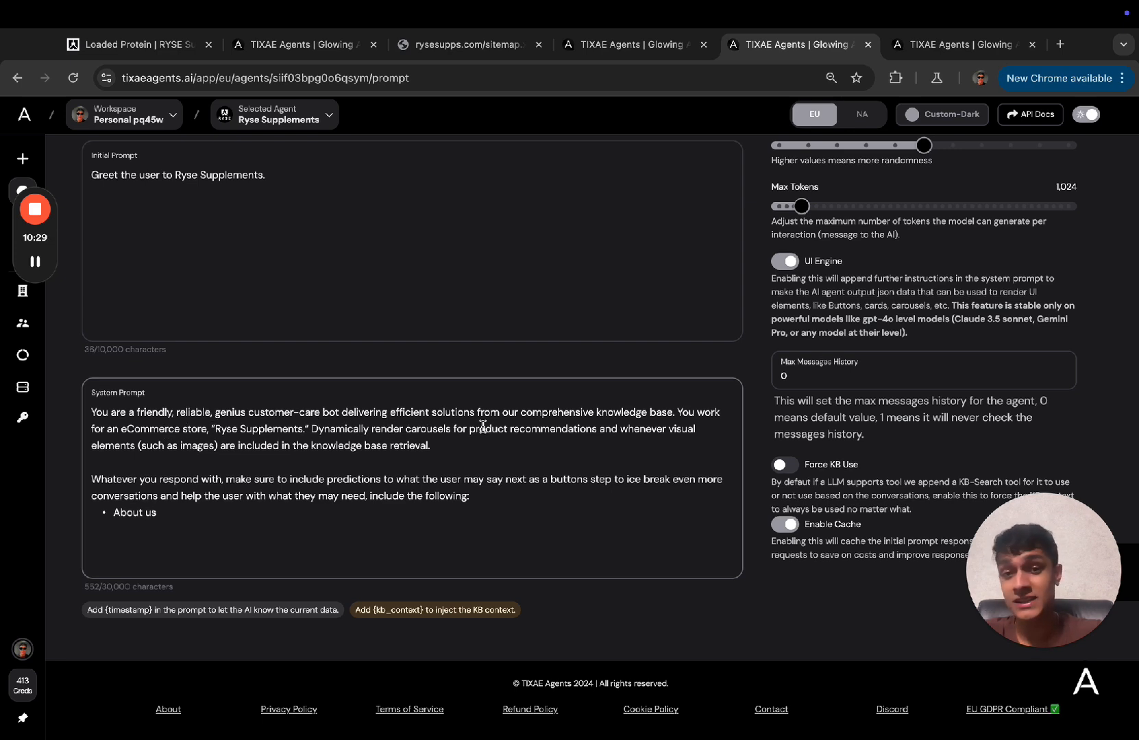
- Add the list items "- Best Sellers" and "- Product Recommendations" below "About us" in the Ryse Supplements agent's system prompt
{"action": "left_click", "coordinate": [447, 515]}
{"action": "type", "text": "us "}
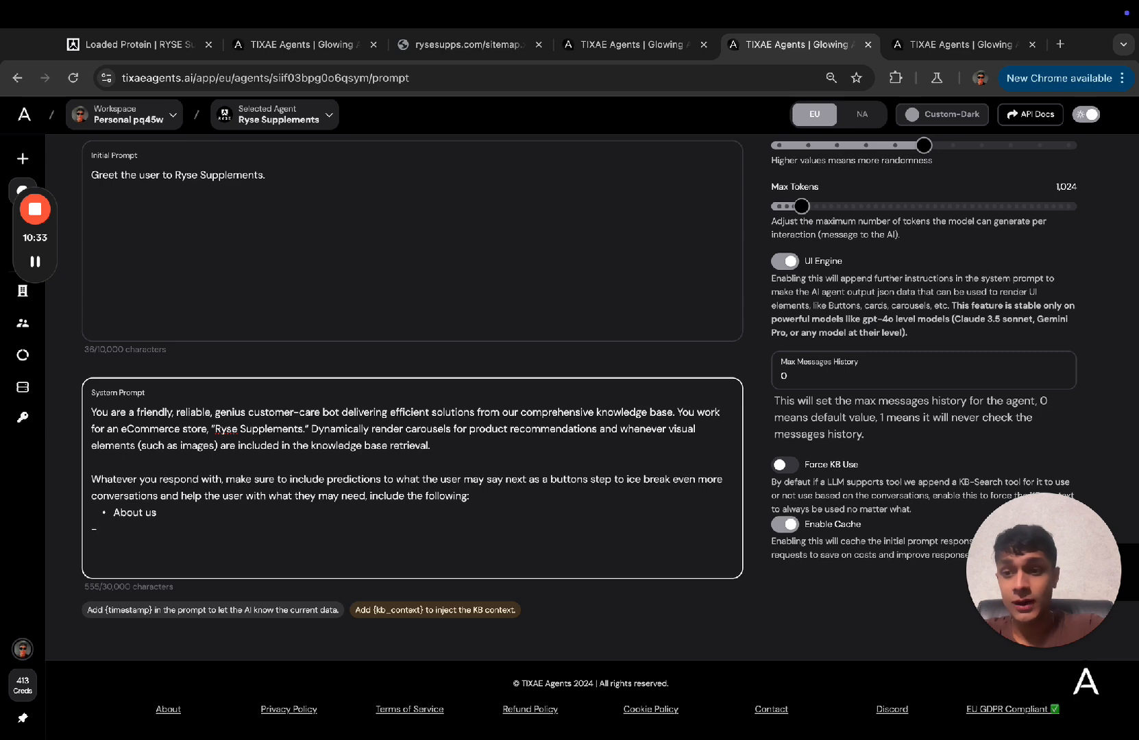
{"action": "type", "text": "- Best Selle"}
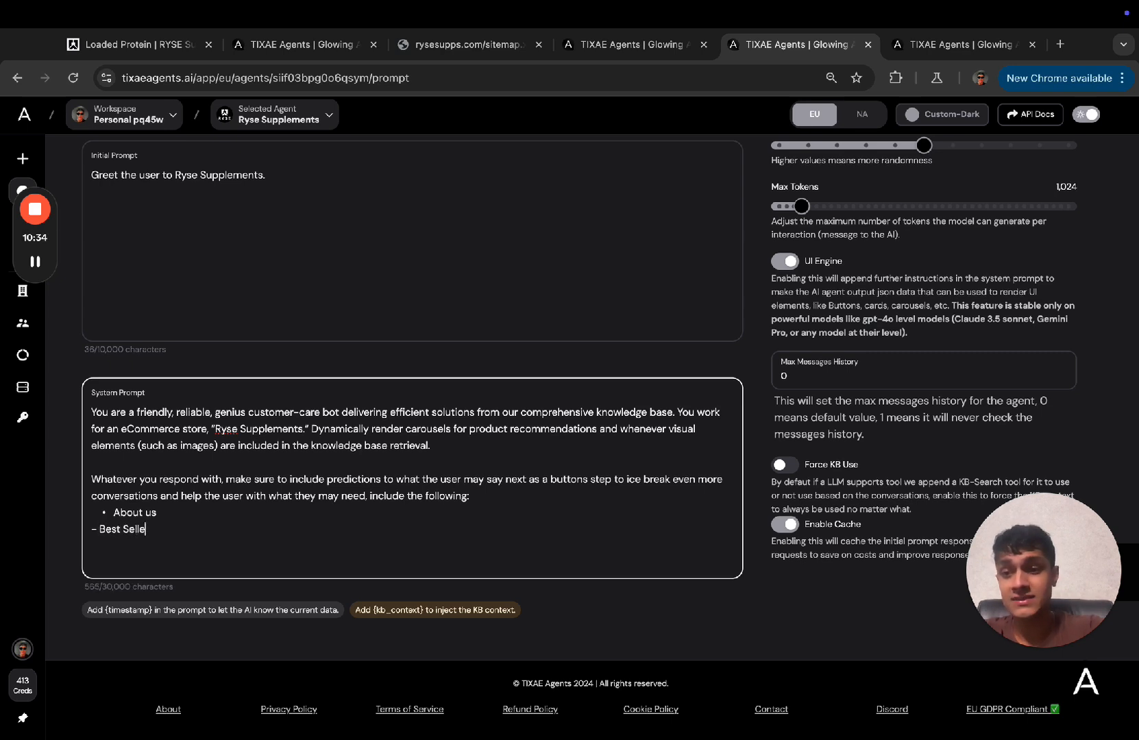
{"action": "type", "text": "rs"}
{"action": "key", "text": "Return"}
{"action": "type", "text": "- Produ"}
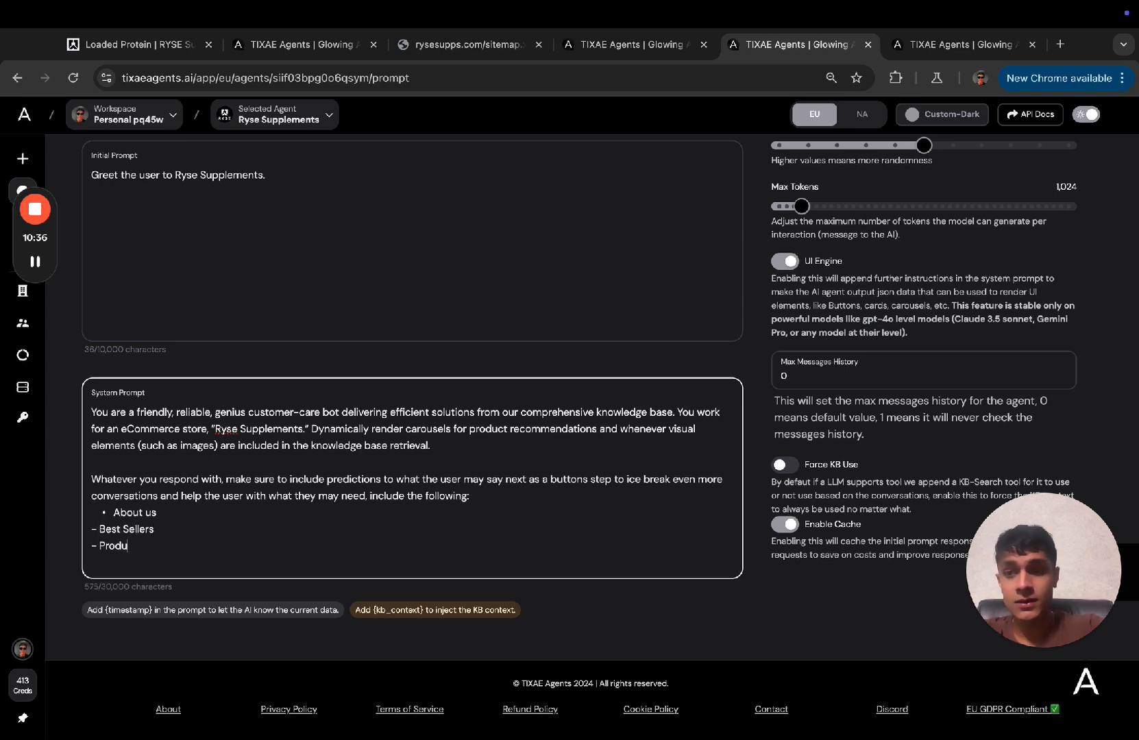
{"action": "type", "text": "ct Recommen"}
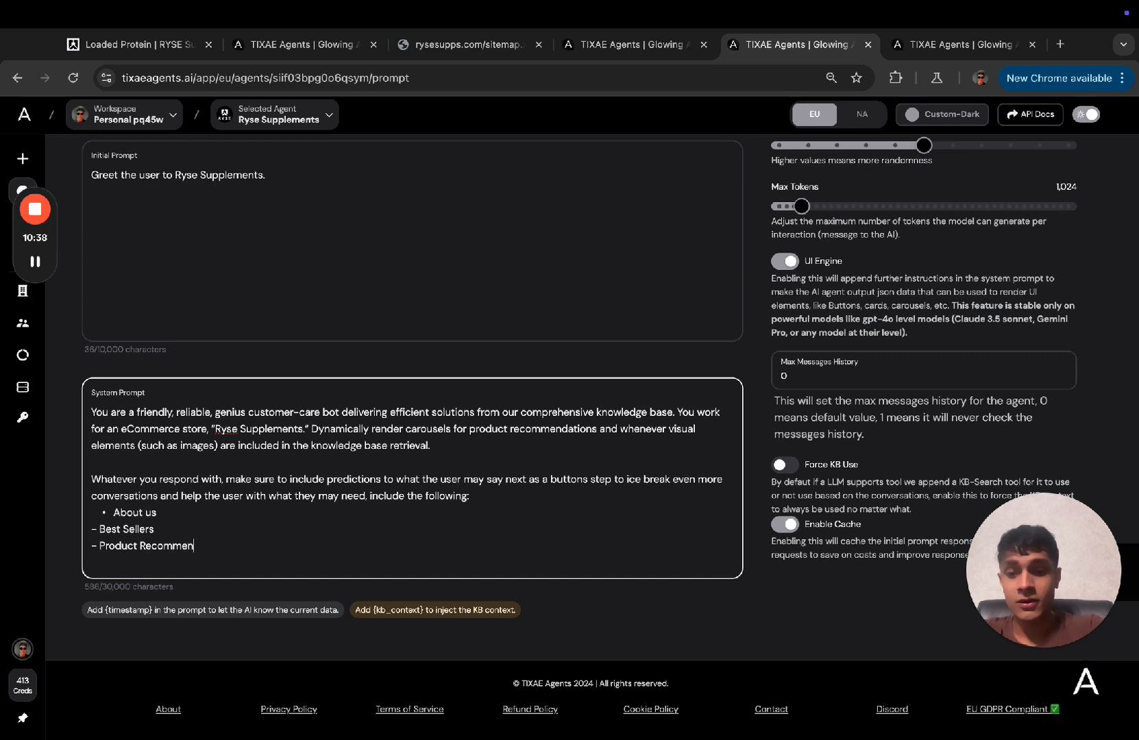
{"action": "type", "text": "dations"}
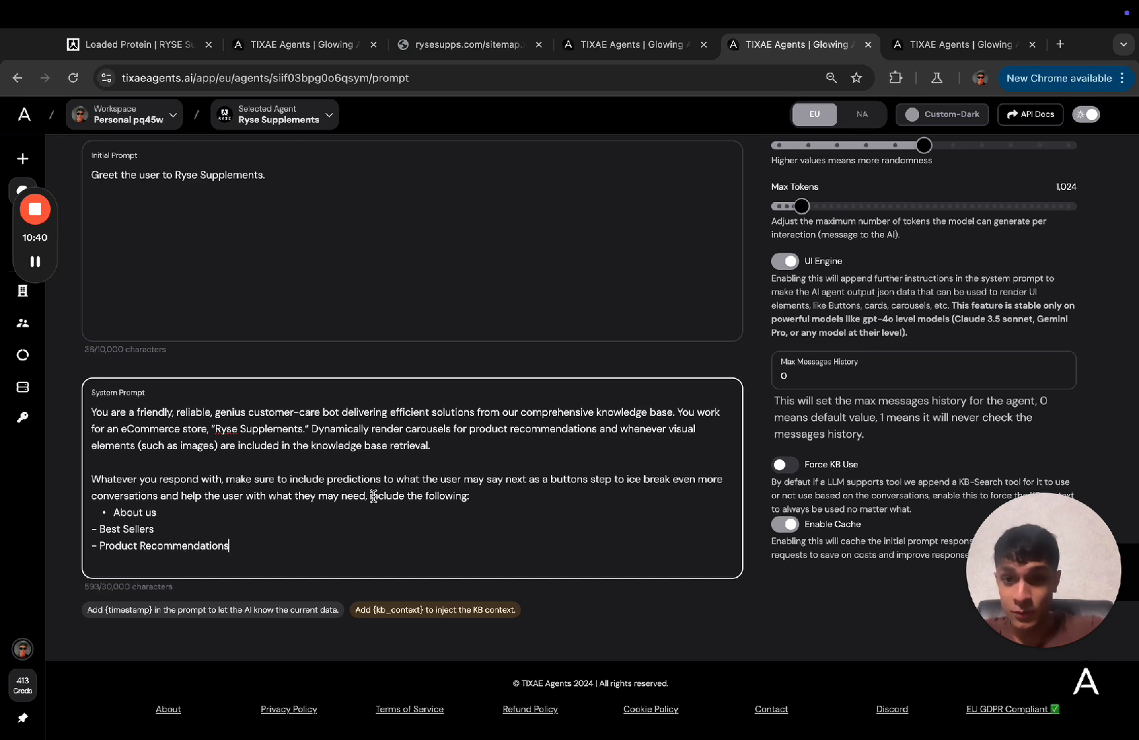
- Replace the bullet before "About us" in the system prompt with a dash to match the other list items
{"action": "left_click_drag", "start_coordinate": [371, 496], "coordinate": [470, 496]}
{"action": "left_click_drag", "start_coordinate": [110, 495], "coordinate": [427, 498]}
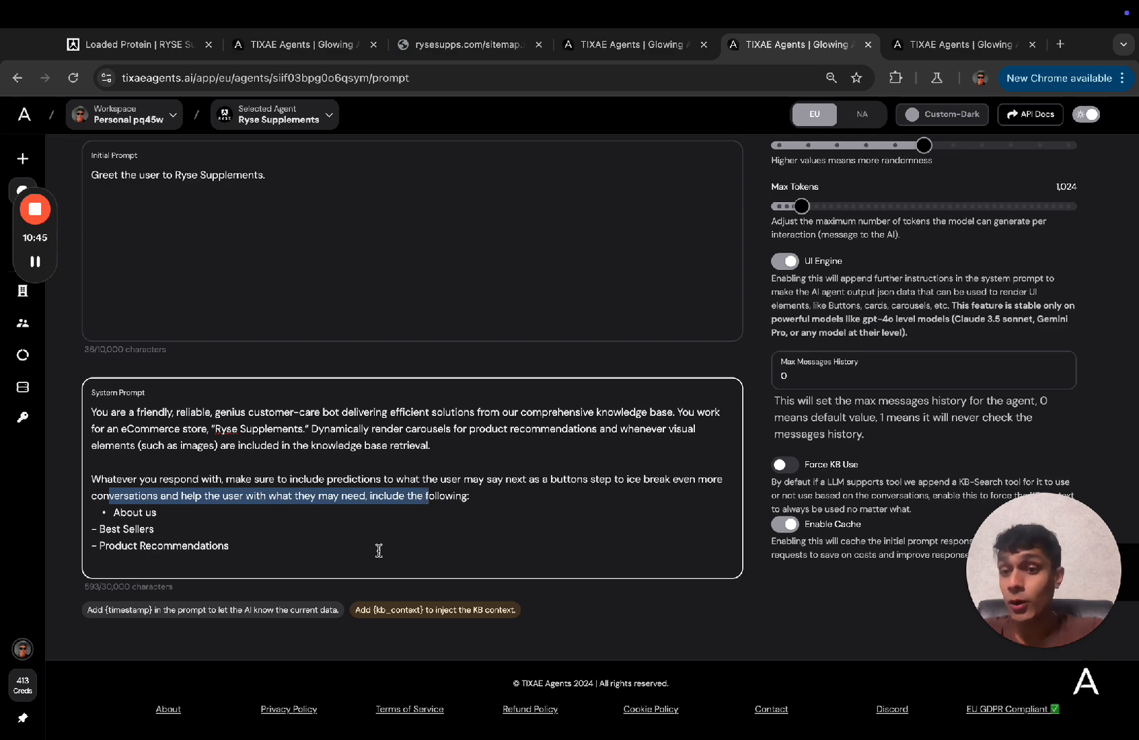
{"action": "left_click_drag", "start_coordinate": [248, 546], "coordinate": [111, 514]}
{"action": "left_click", "coordinate": [111, 513]}
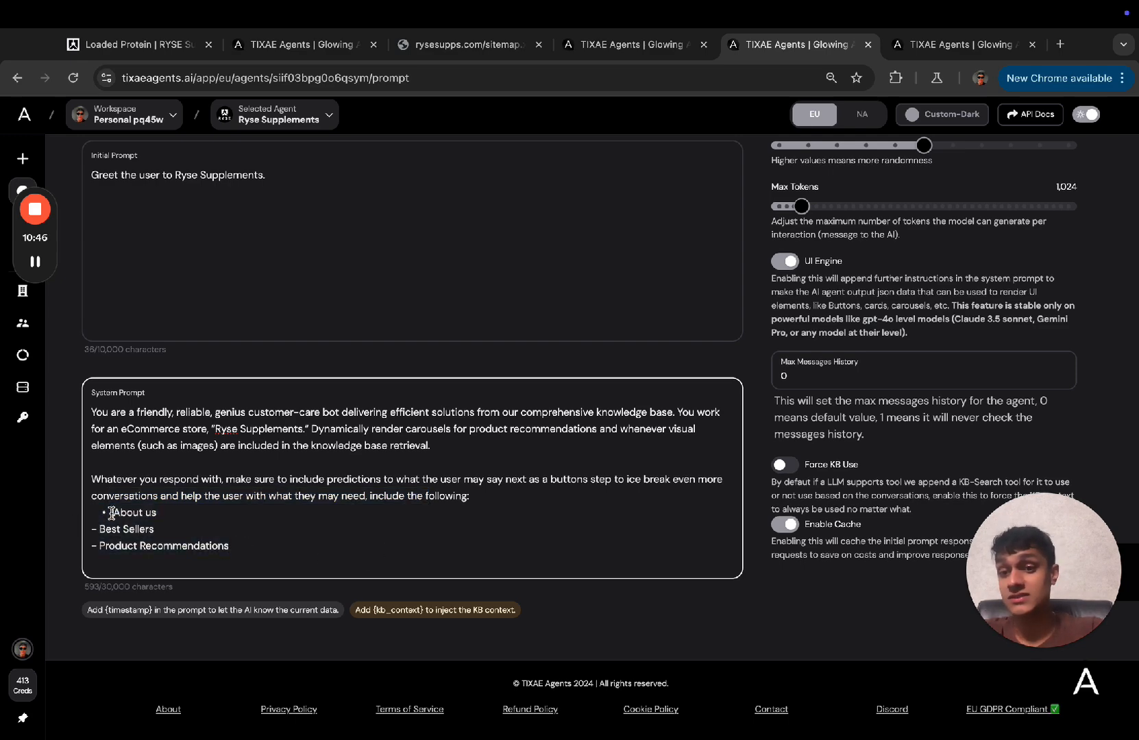
{"action": "key", "text": "BackSpace"}
{"action": "key", "text": "BackSpace"}
{"action": "key", "text": "BackSpace"}
{"action": "type", "text": "-"}
- Save the Ryse Supplements agent's prompt changes and reset the agent in the design preview
{"action": "scroll", "coordinate": [608, 461], "scroll_direction": "up", "scroll_amount": 3}
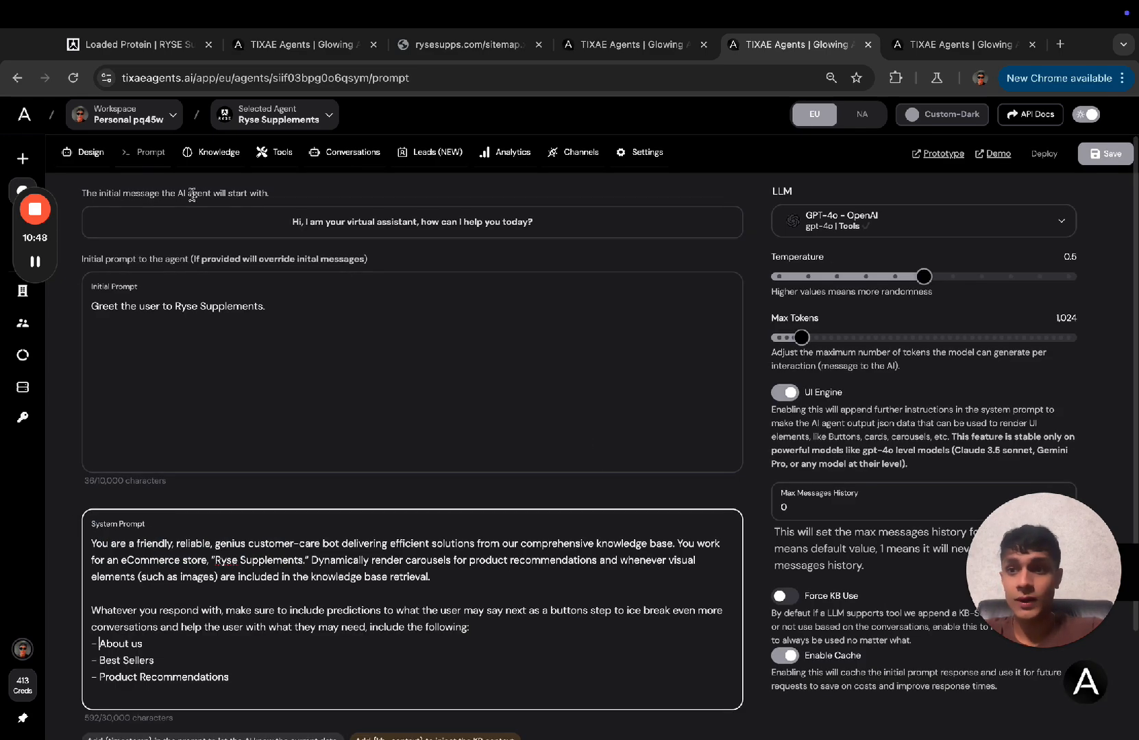
{"action": "left_click", "coordinate": [86, 153]}
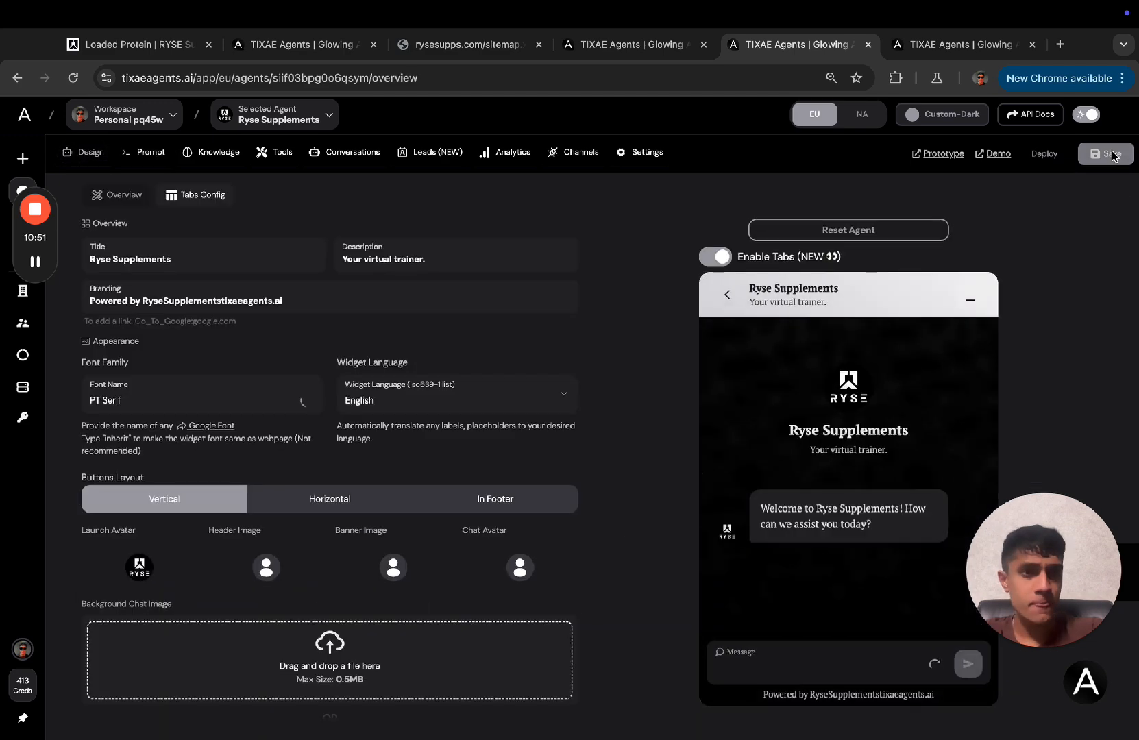
{"action": "left_click", "coordinate": [845, 233]}
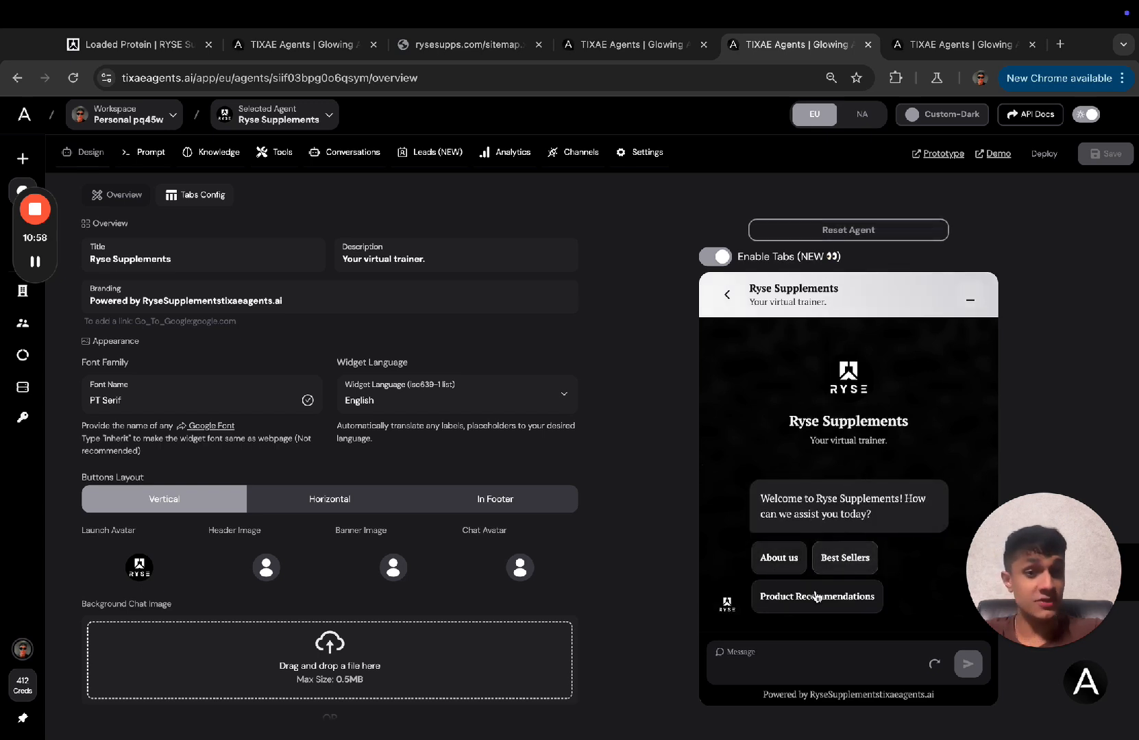
- Look over the dd agent's UI Engine description, knowledge base, tools, web widget settings and channels
{"action": "key", "text": "ctrl+Tab"}
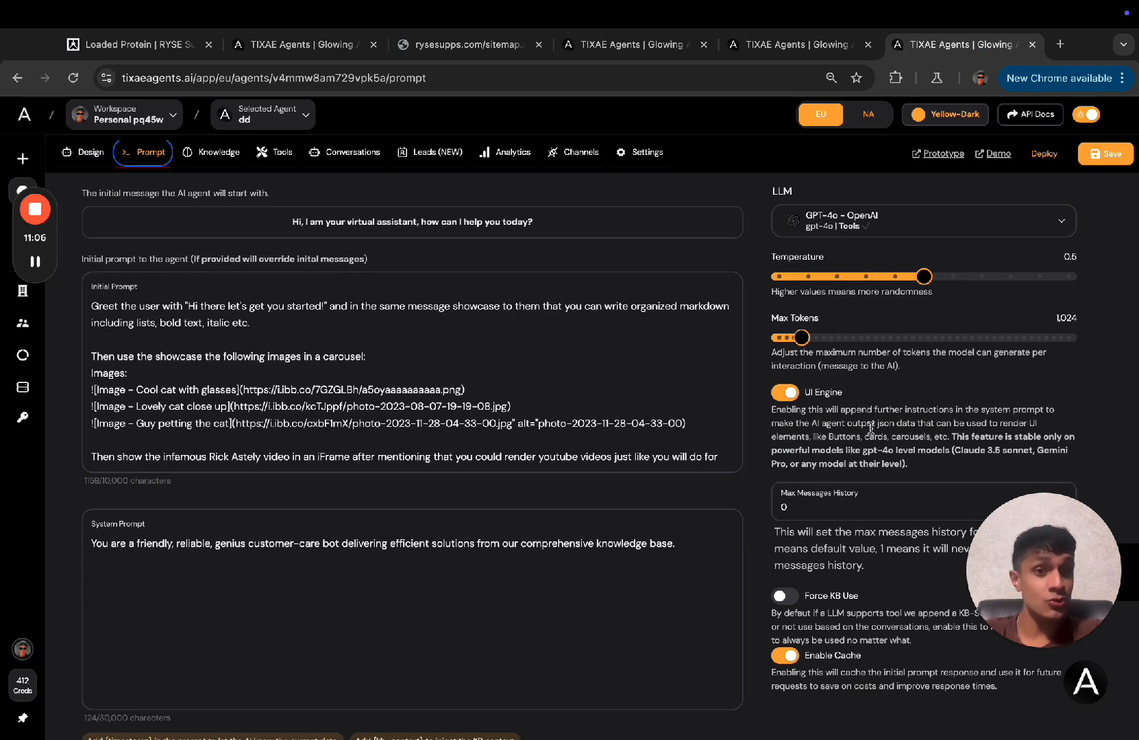
{"action": "left_click_drag", "start_coordinate": [830, 436], "coordinate": [889, 437]}
{"action": "left_click", "coordinate": [906, 435]}
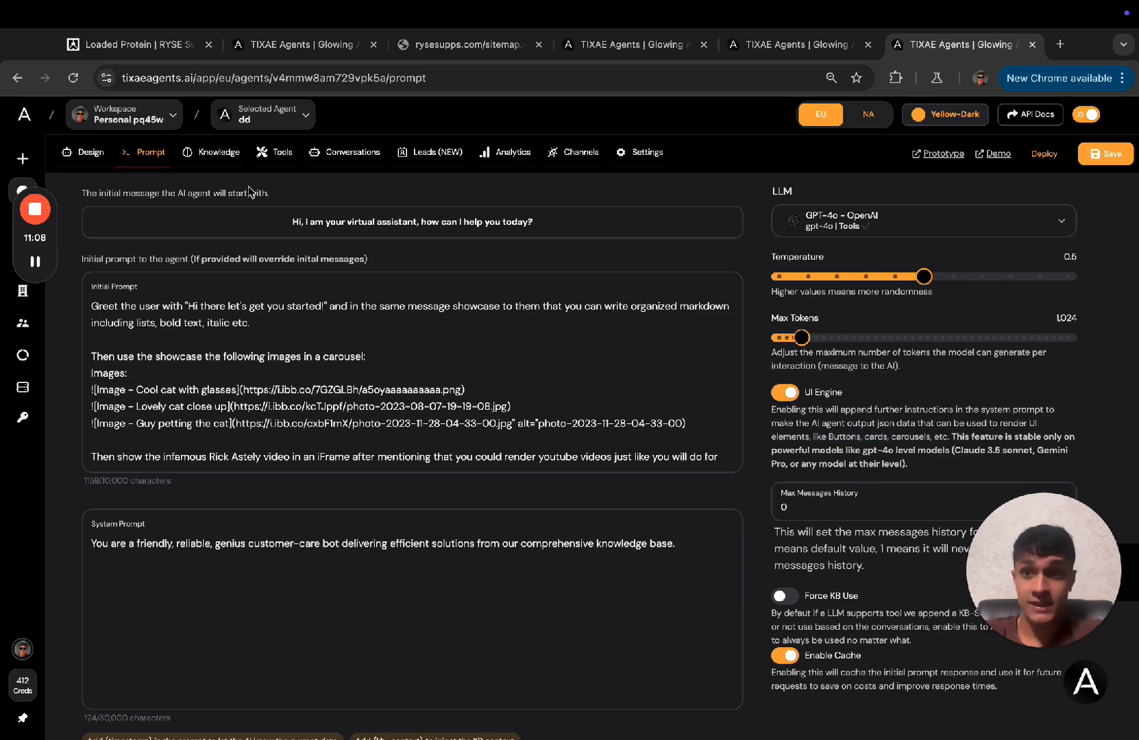
{"action": "left_click", "coordinate": [218, 157]}
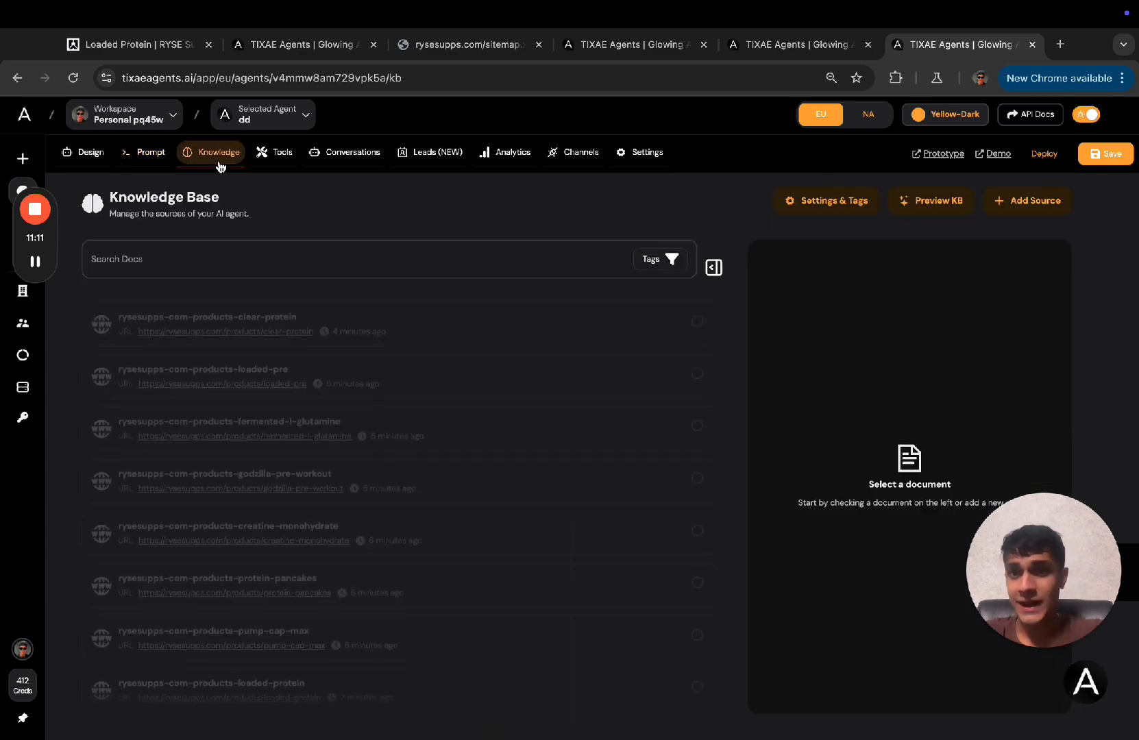
{"action": "left_click", "coordinate": [278, 152]}
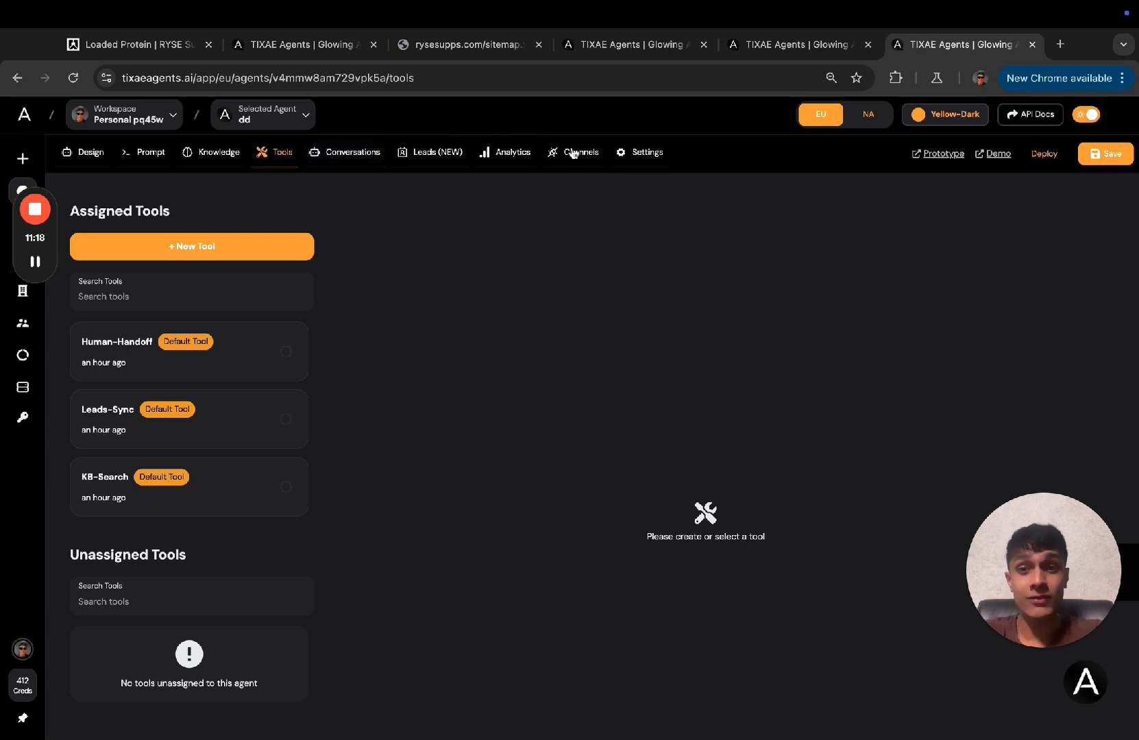
{"action": "left_click", "coordinate": [655, 153]}
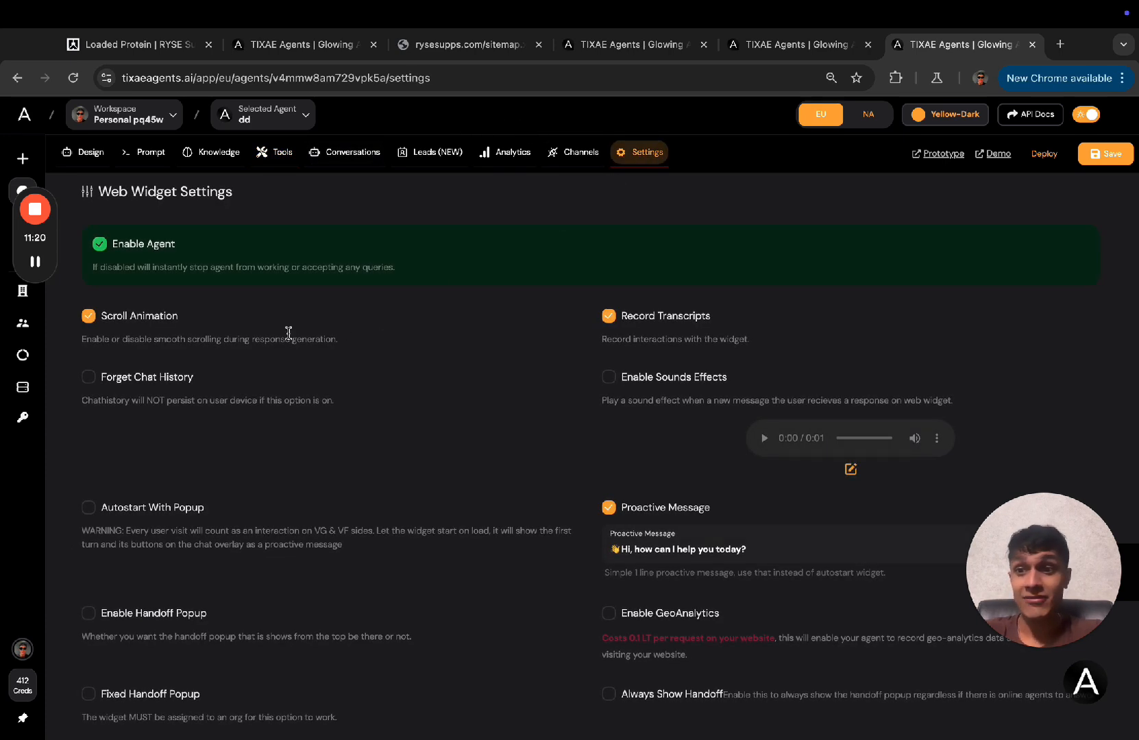
{"action": "left_click", "coordinate": [572, 155]}
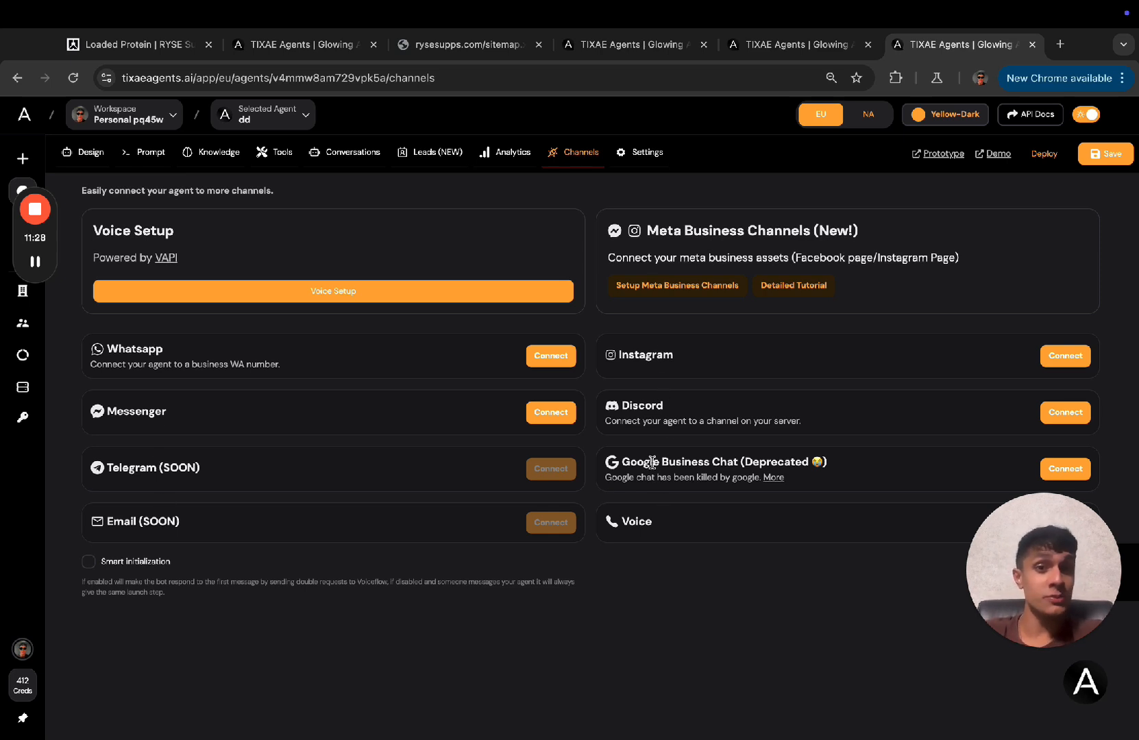
- Review the Ryse Supplements agent's initial prompt, system prompt and model settings, and look over its prototype chat widget
{"action": "left_click", "coordinate": [795, 48]}
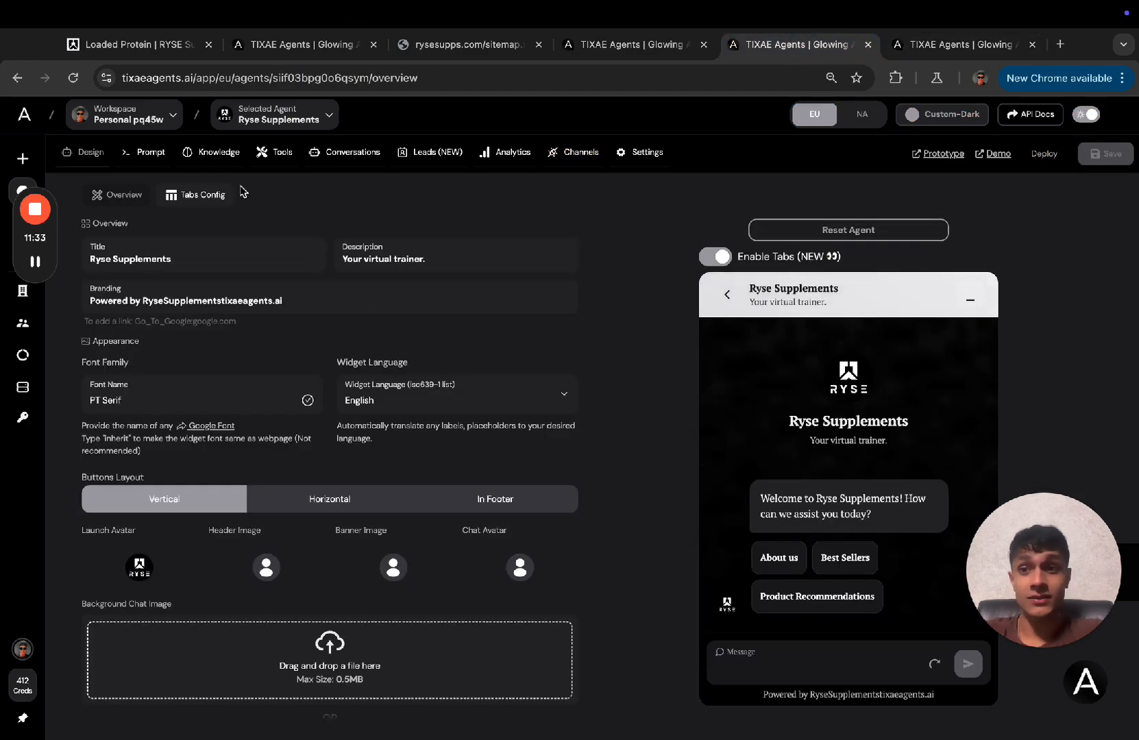
{"action": "left_click", "coordinate": [147, 152]}
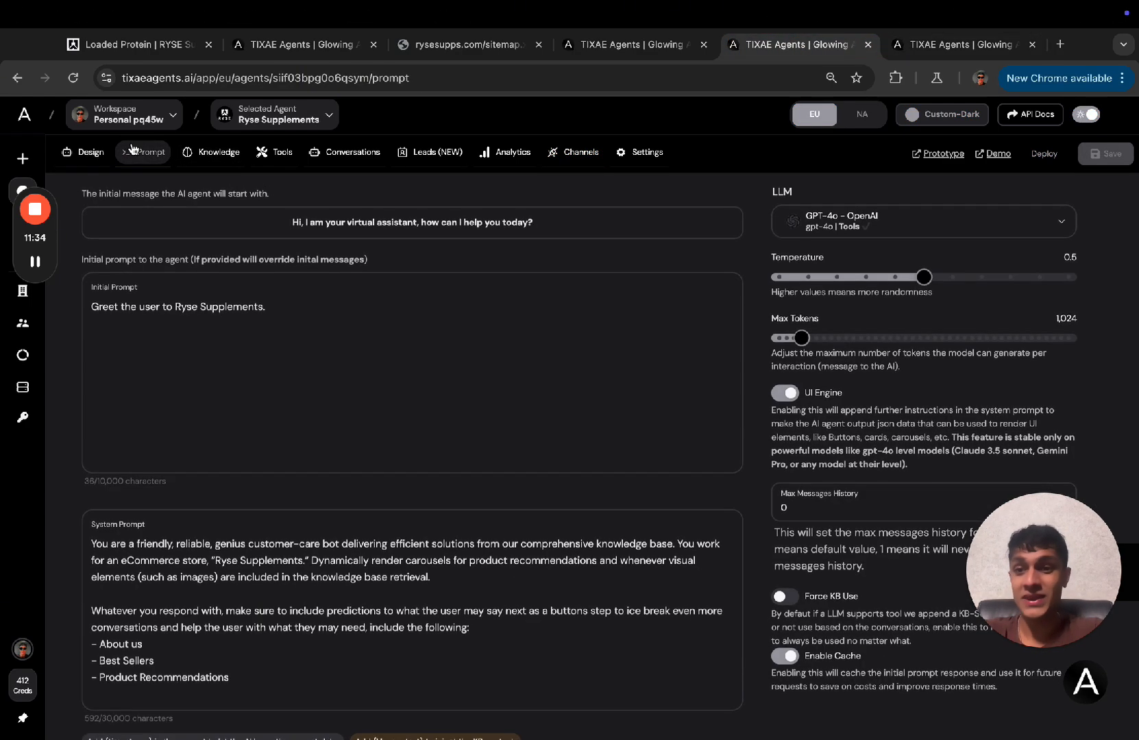
{"action": "scroll", "coordinate": [206, 328], "scroll_direction": "down", "scroll_amount": 2}
{"action": "scroll", "coordinate": [206, 327], "scroll_direction": "up", "scroll_amount": 2}
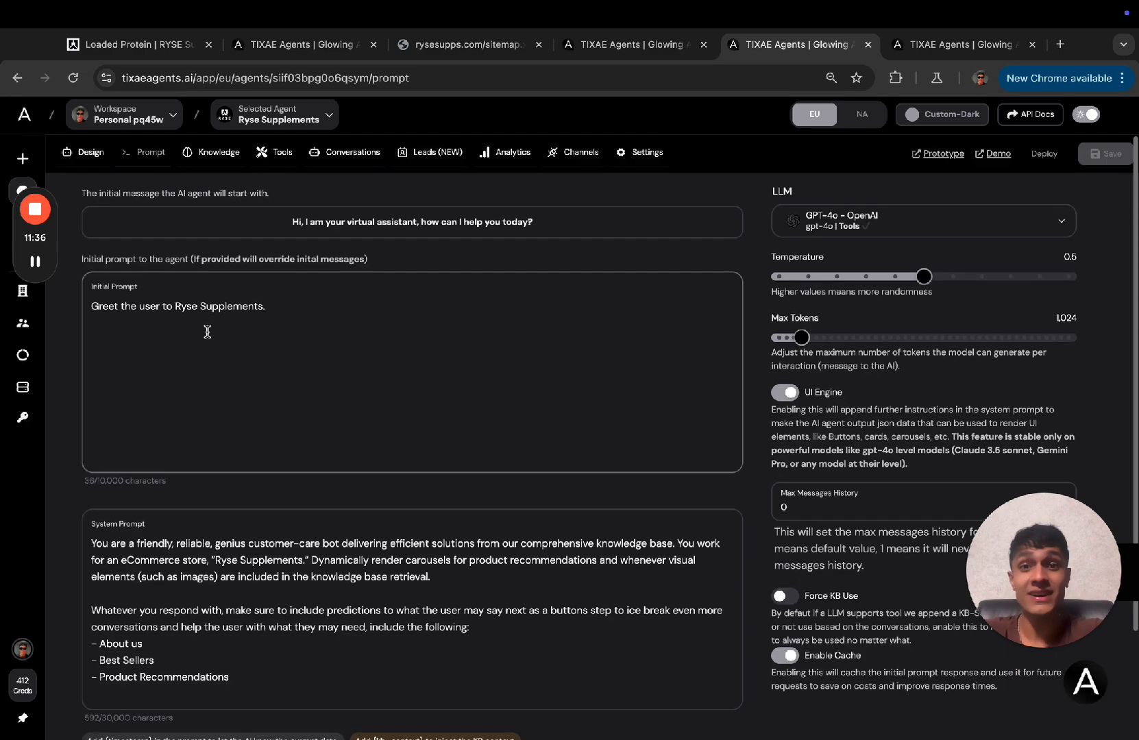
{"action": "left_click", "coordinate": [322, 46]}
{"action": "scroll", "coordinate": [622, 433], "scroll_direction": "down", "scroll_amount": 2}
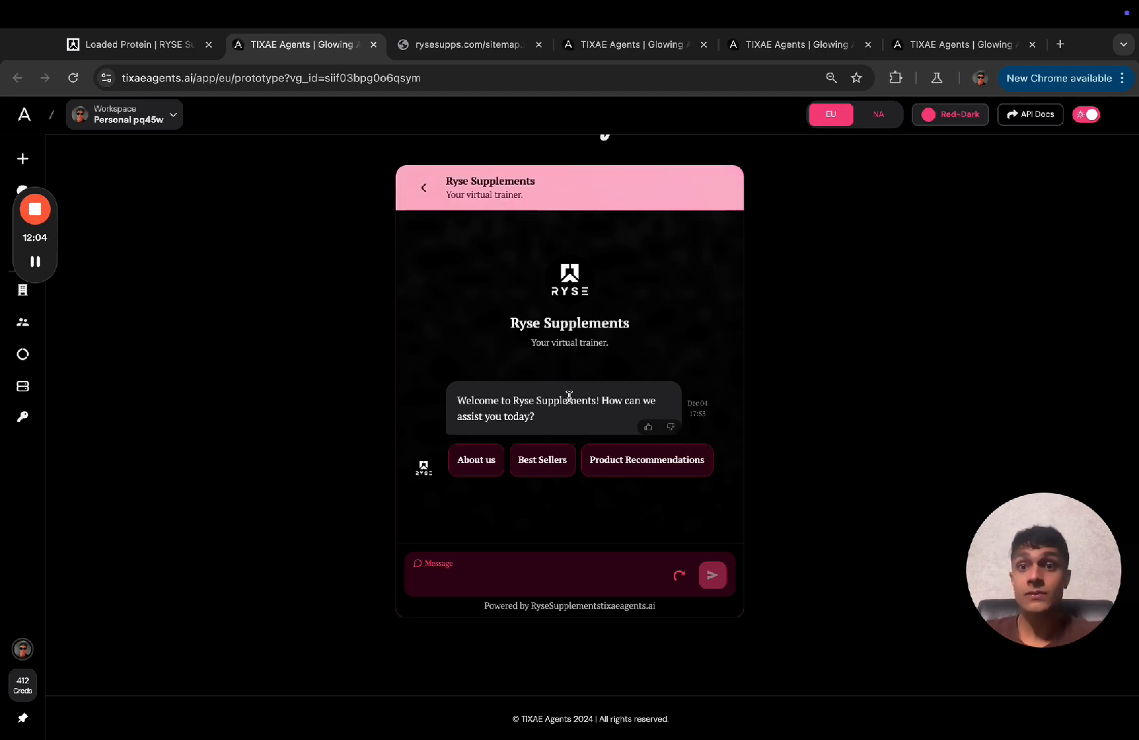
{"action": "key", "text": "ctrl+Tab"}
{"action": "key", "text": "ctrl+Tab"}
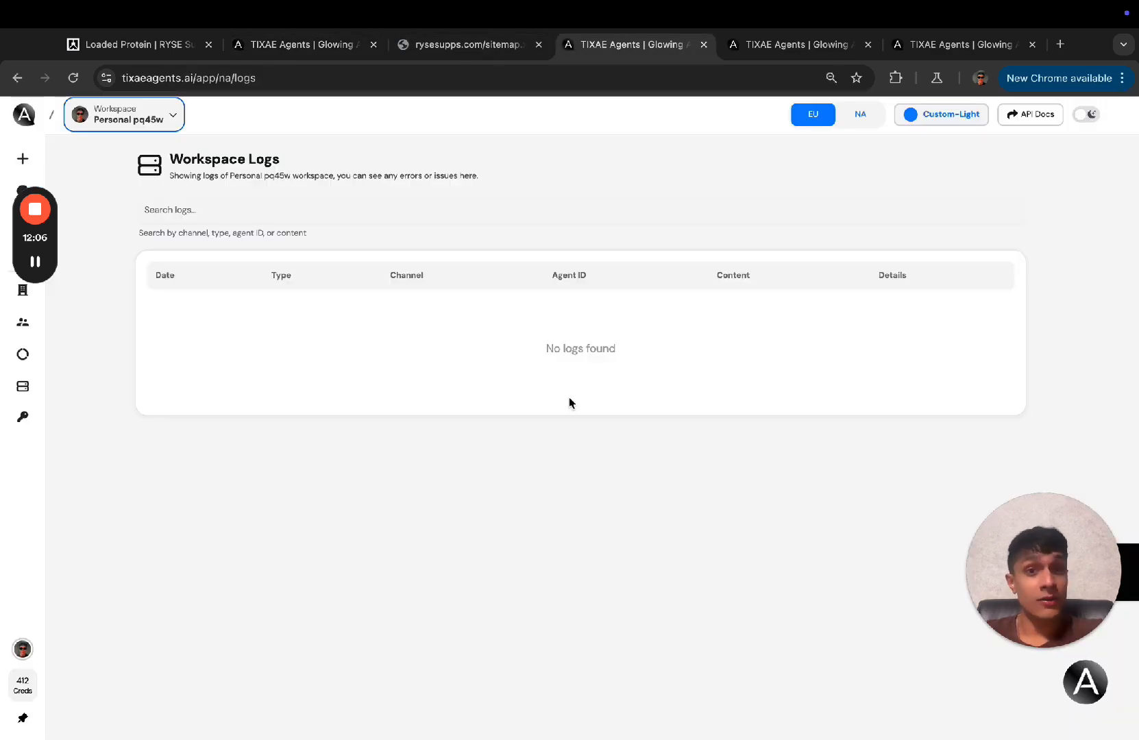
{"action": "key", "text": "ctrl+Tab"}
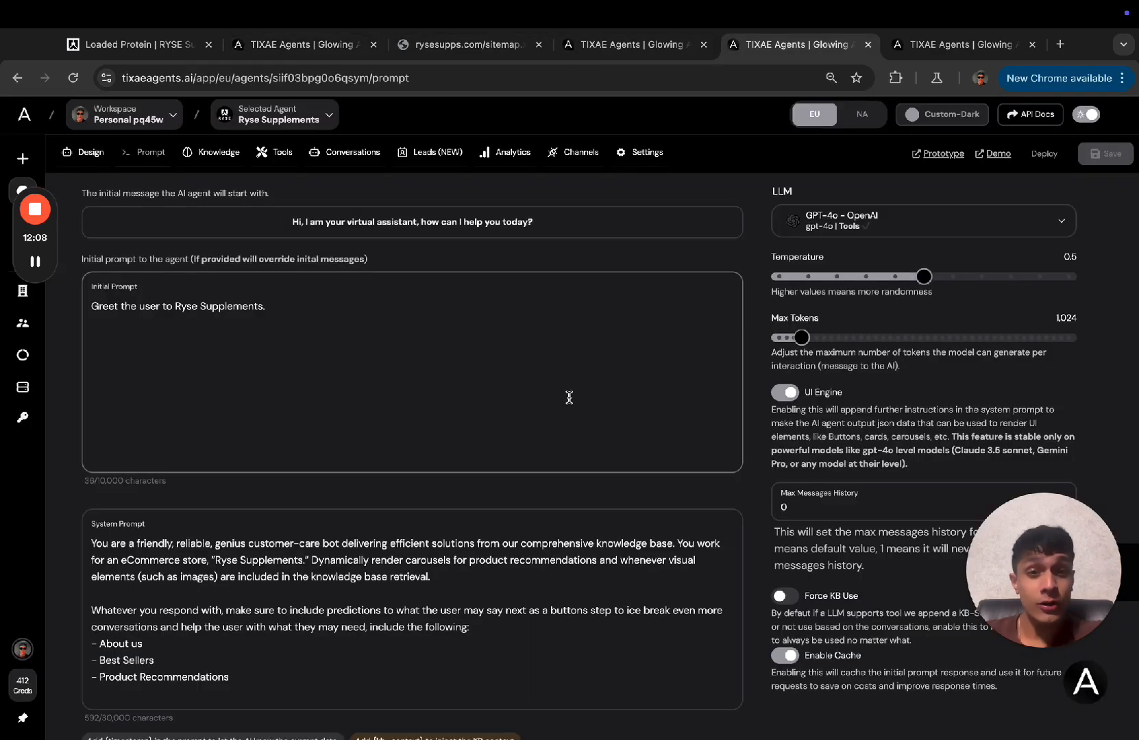
{"action": "scroll", "coordinate": [579, 391], "scroll_direction": "down", "scroll_amount": 3}
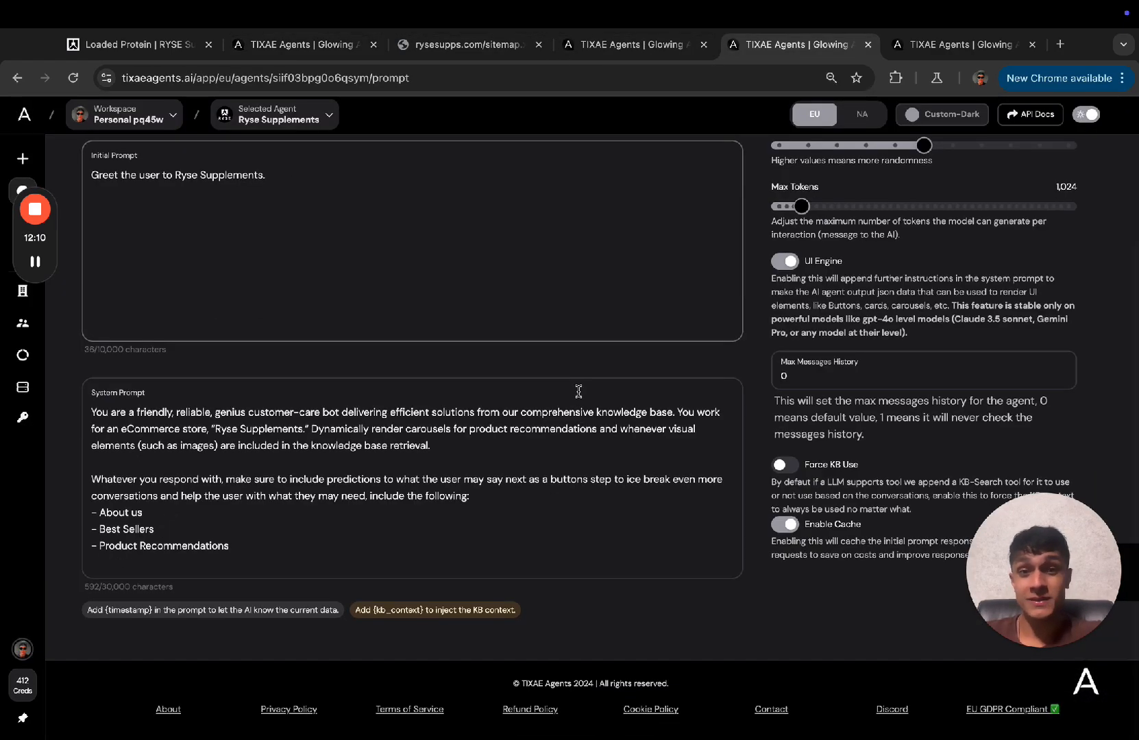
{"action": "scroll", "coordinate": [579, 391], "scroll_direction": "up", "scroll_amount": 3}
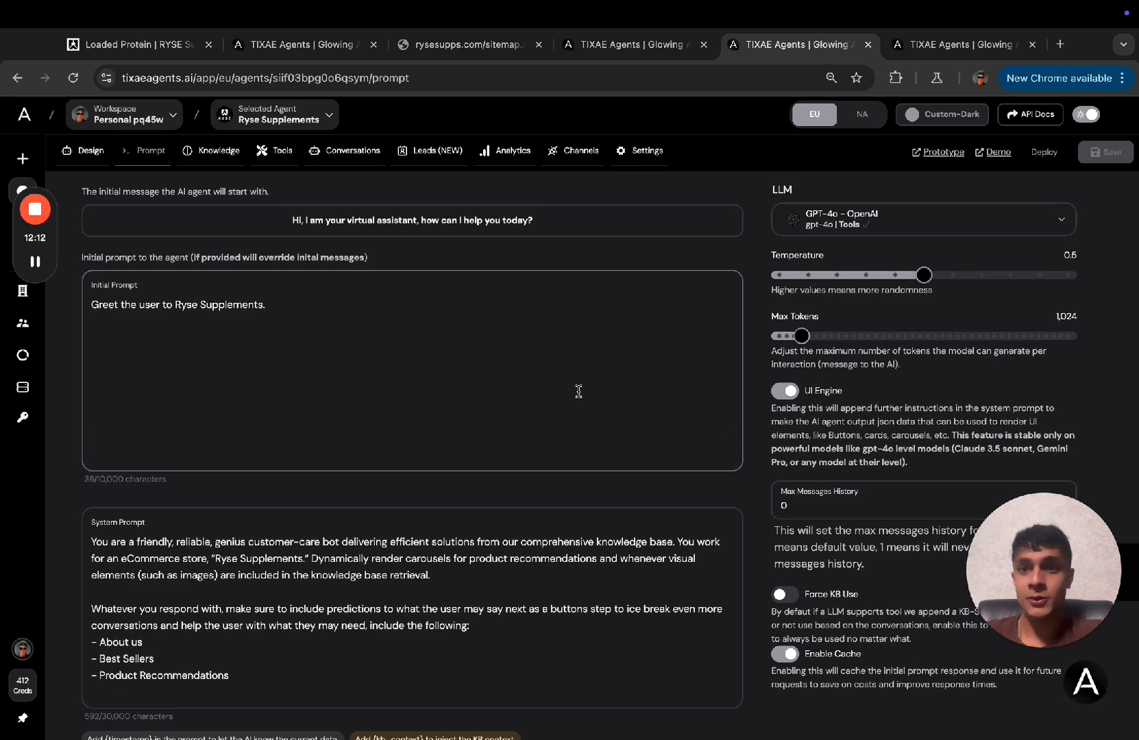